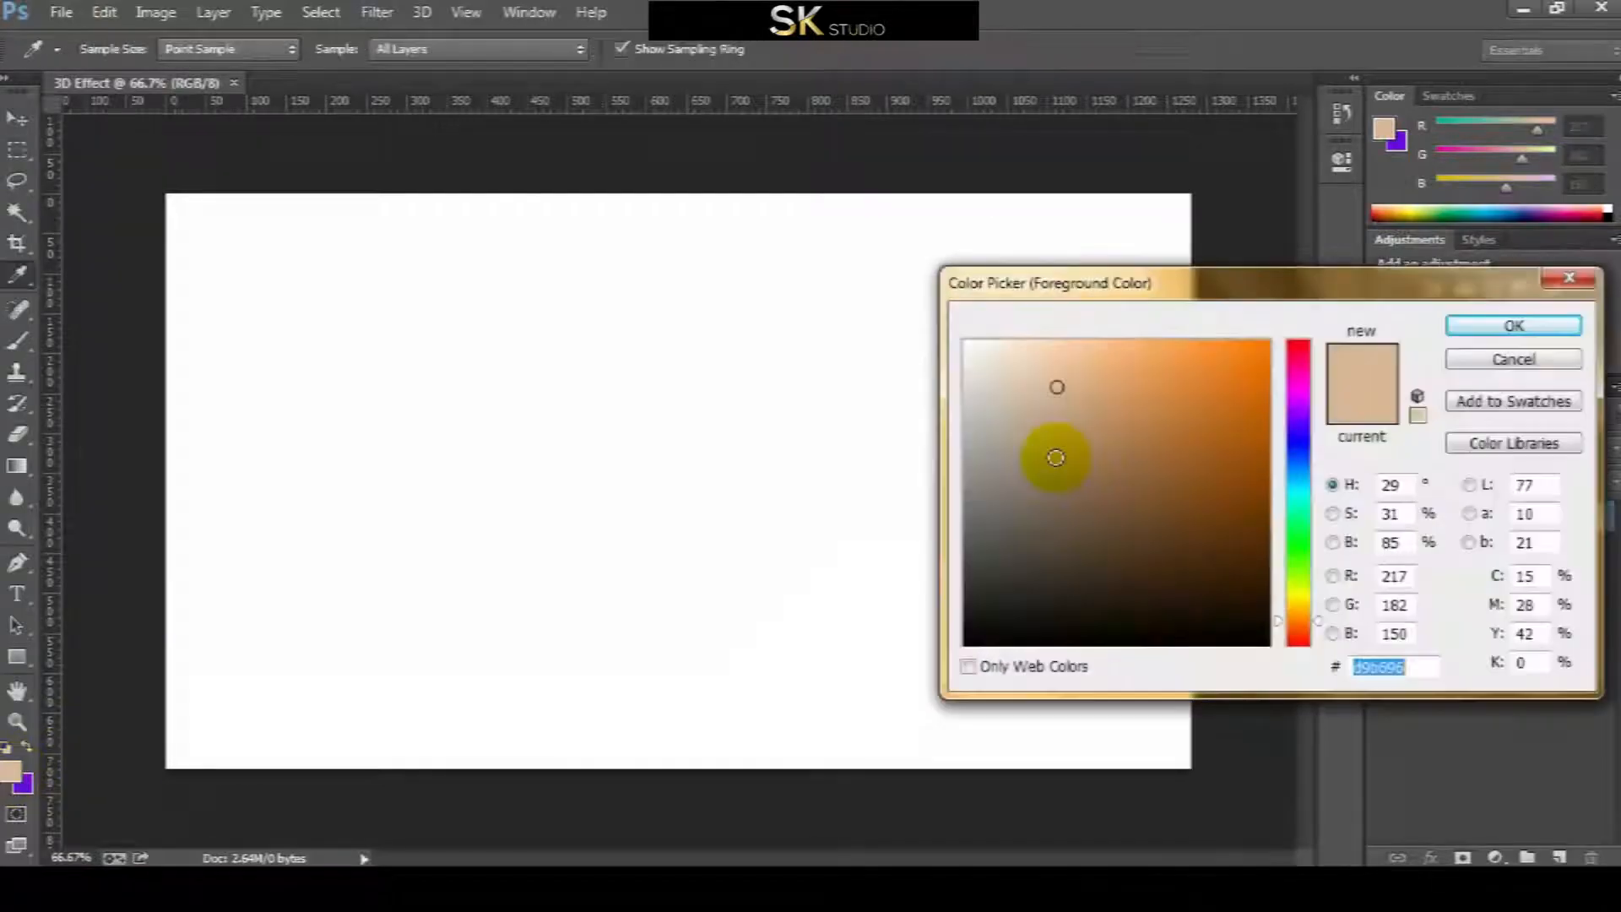
Set the foreground color to the cyan #09bdde.
click(1262, 458)
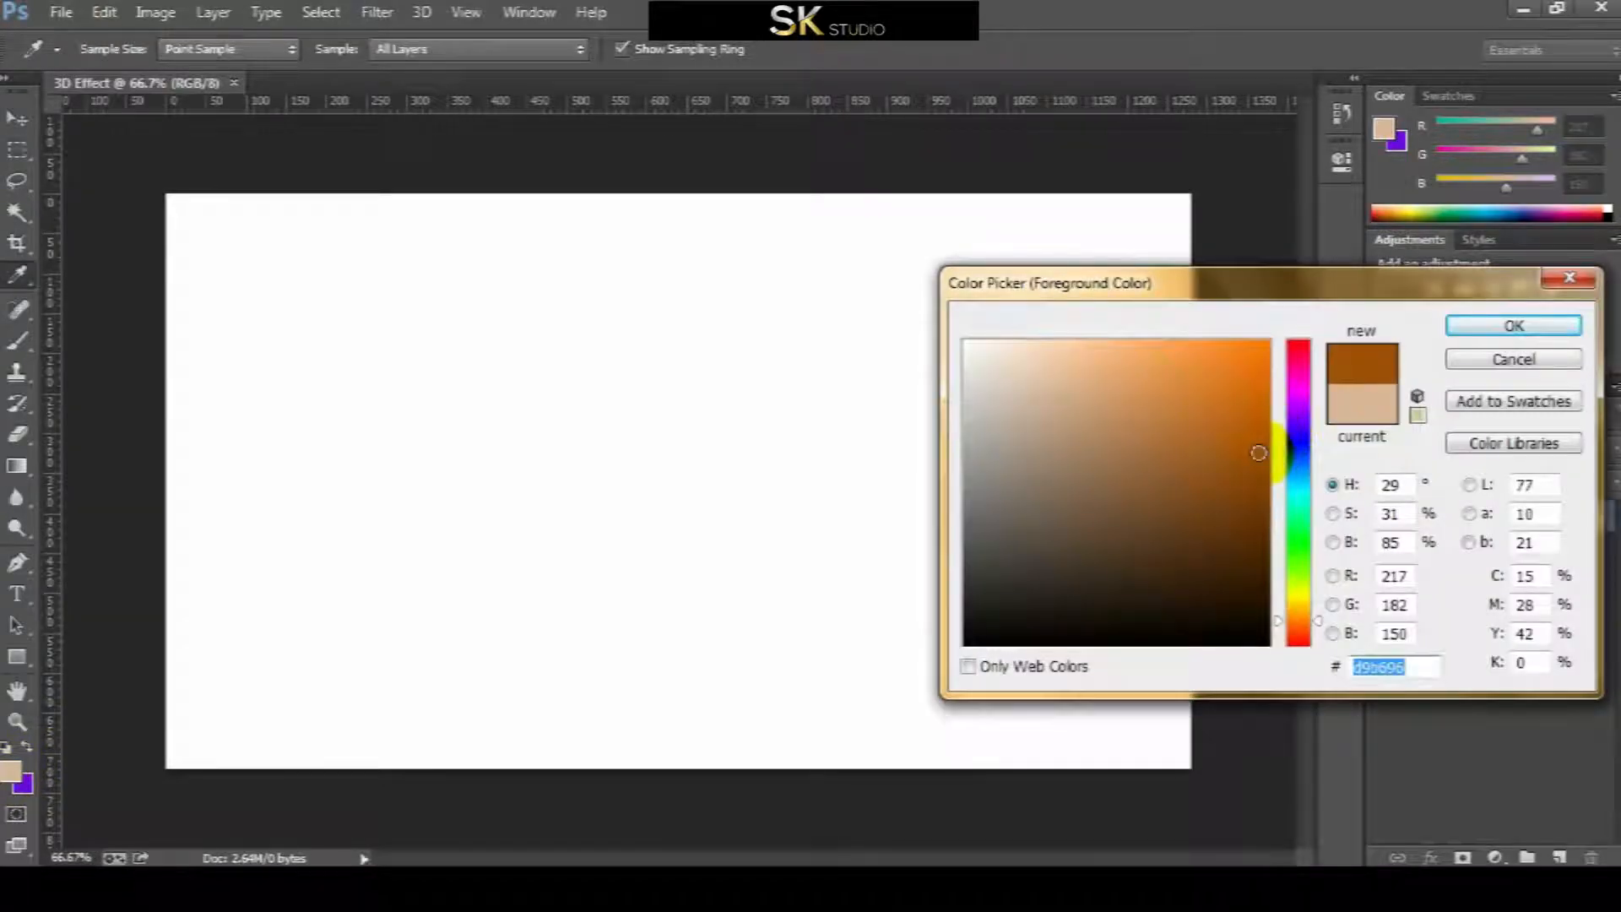
click(1290, 484)
click(1269, 399)
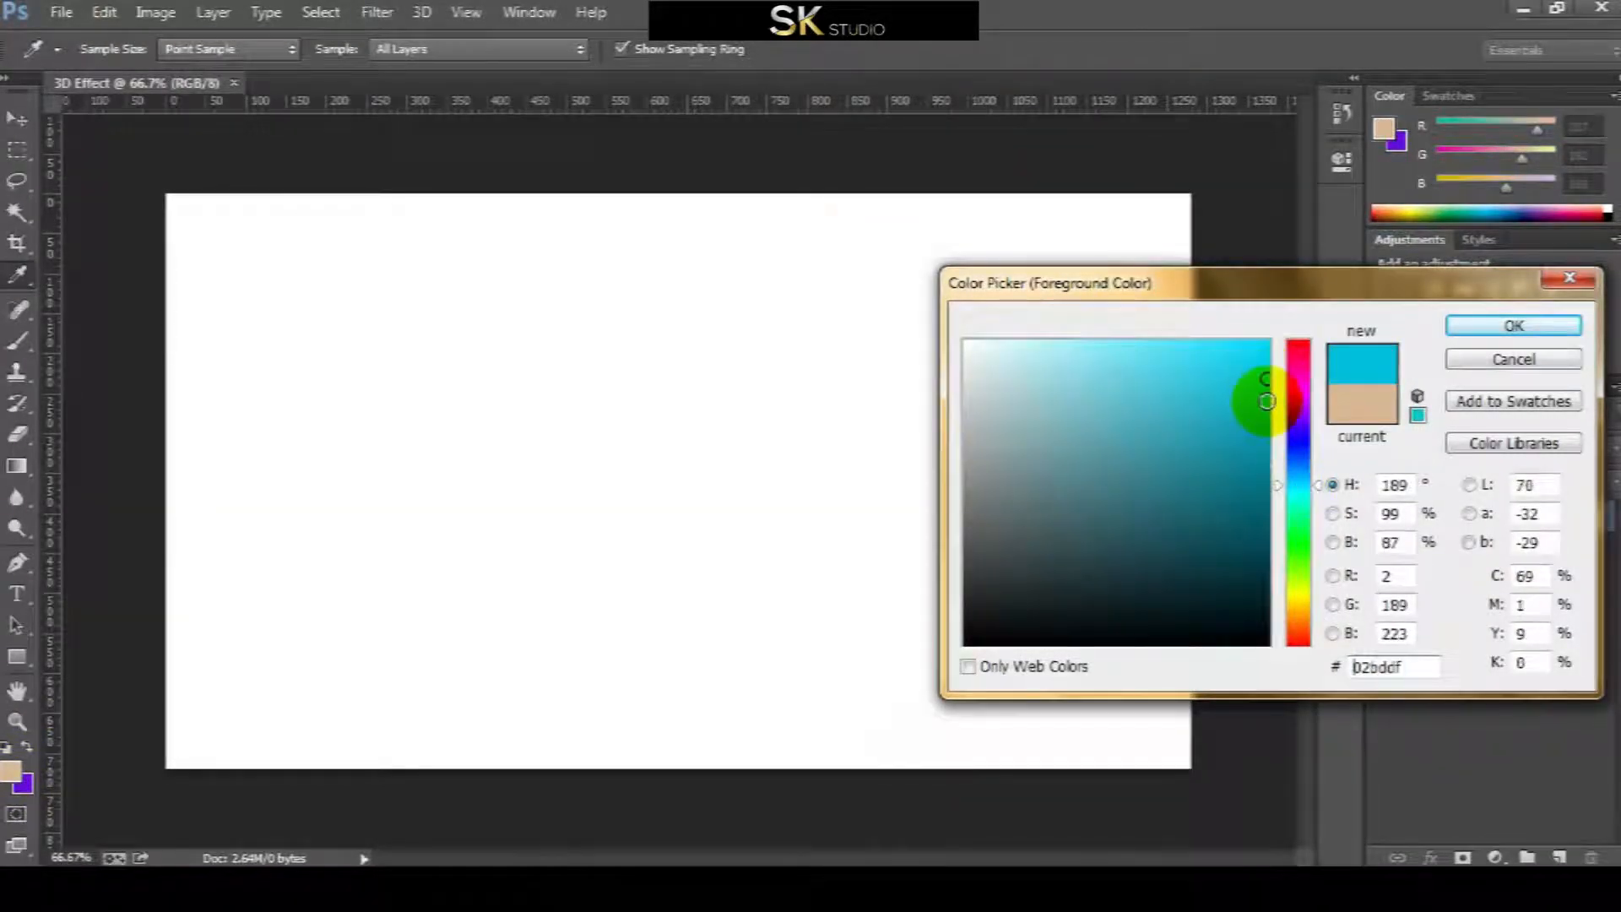
click(1258, 383)
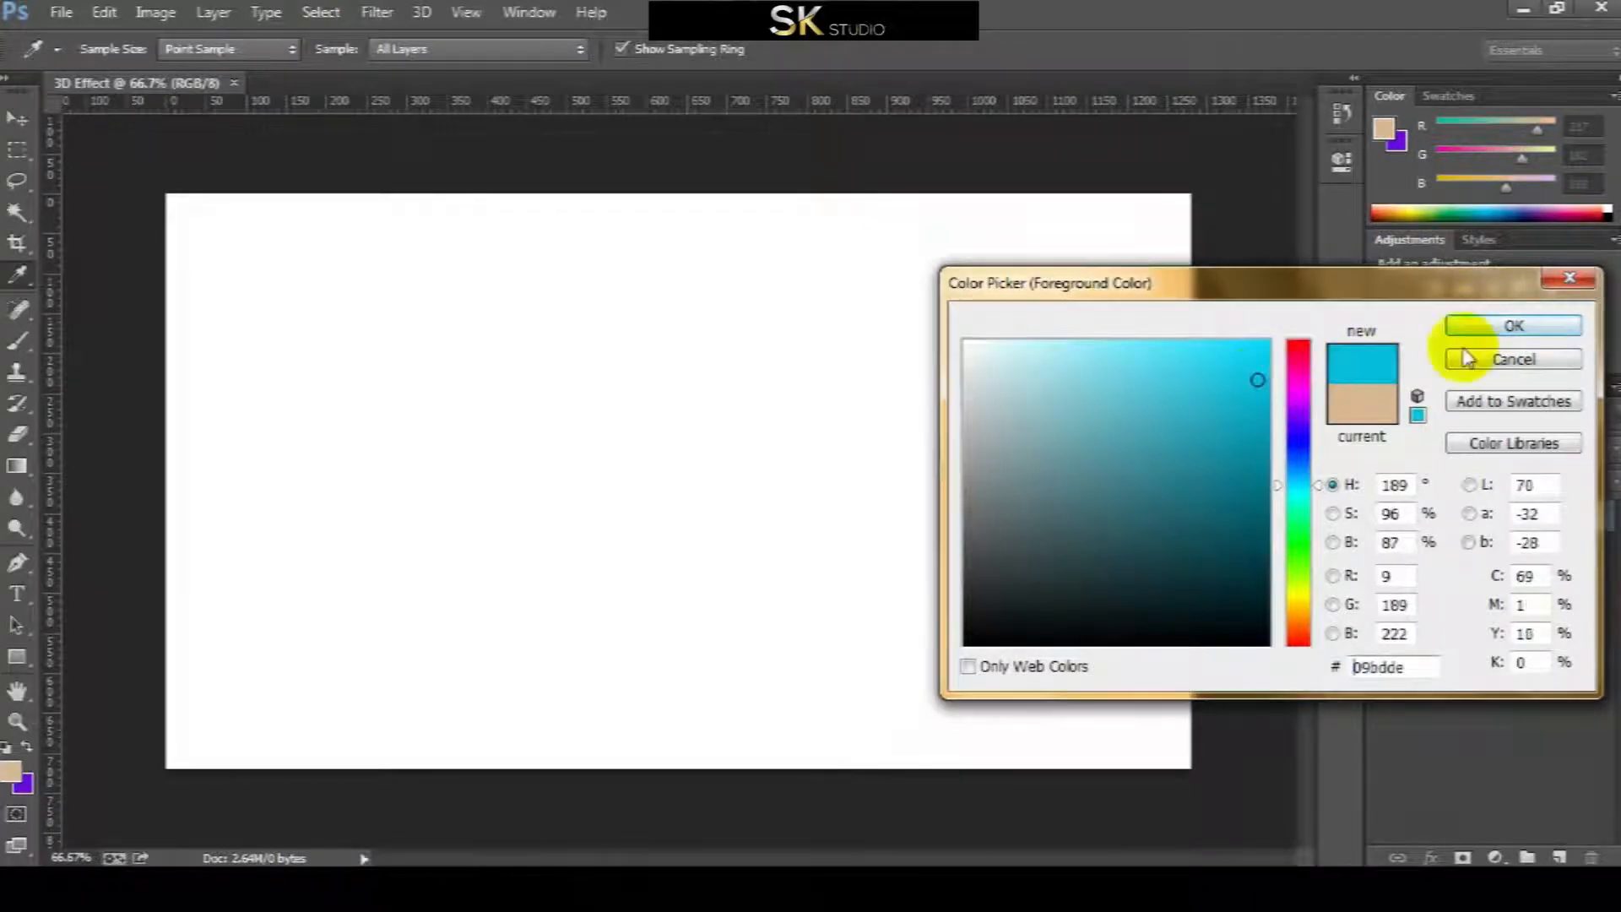
click(1507, 327)
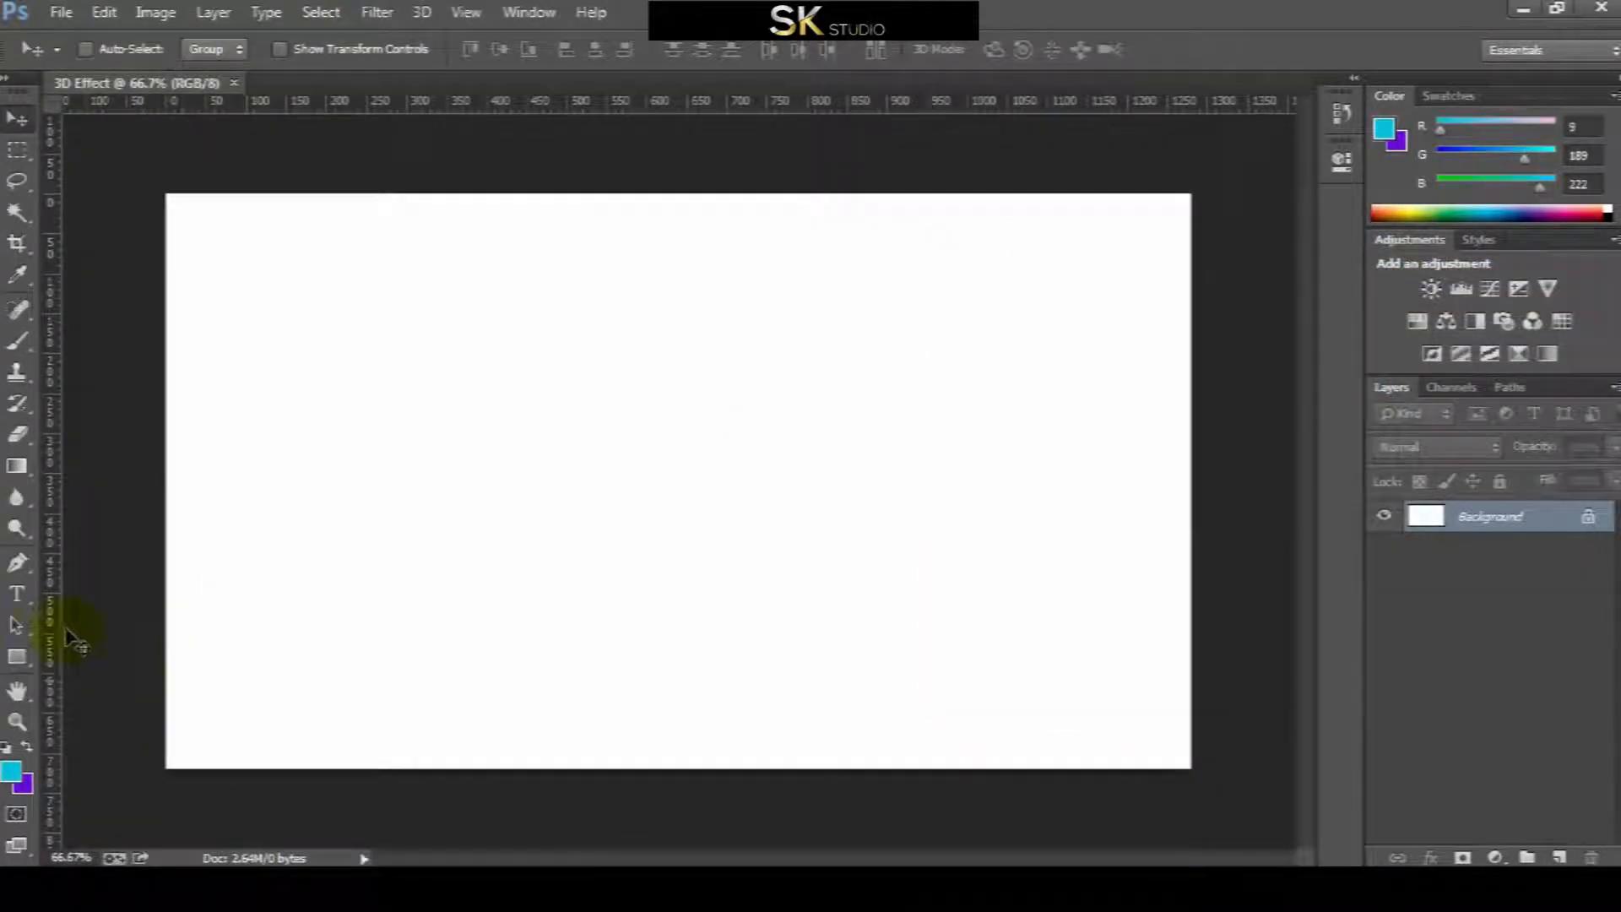
Draw a cyan rectangle shape of about 1279 by 723 px covering the whole canvas.
click(28, 650)
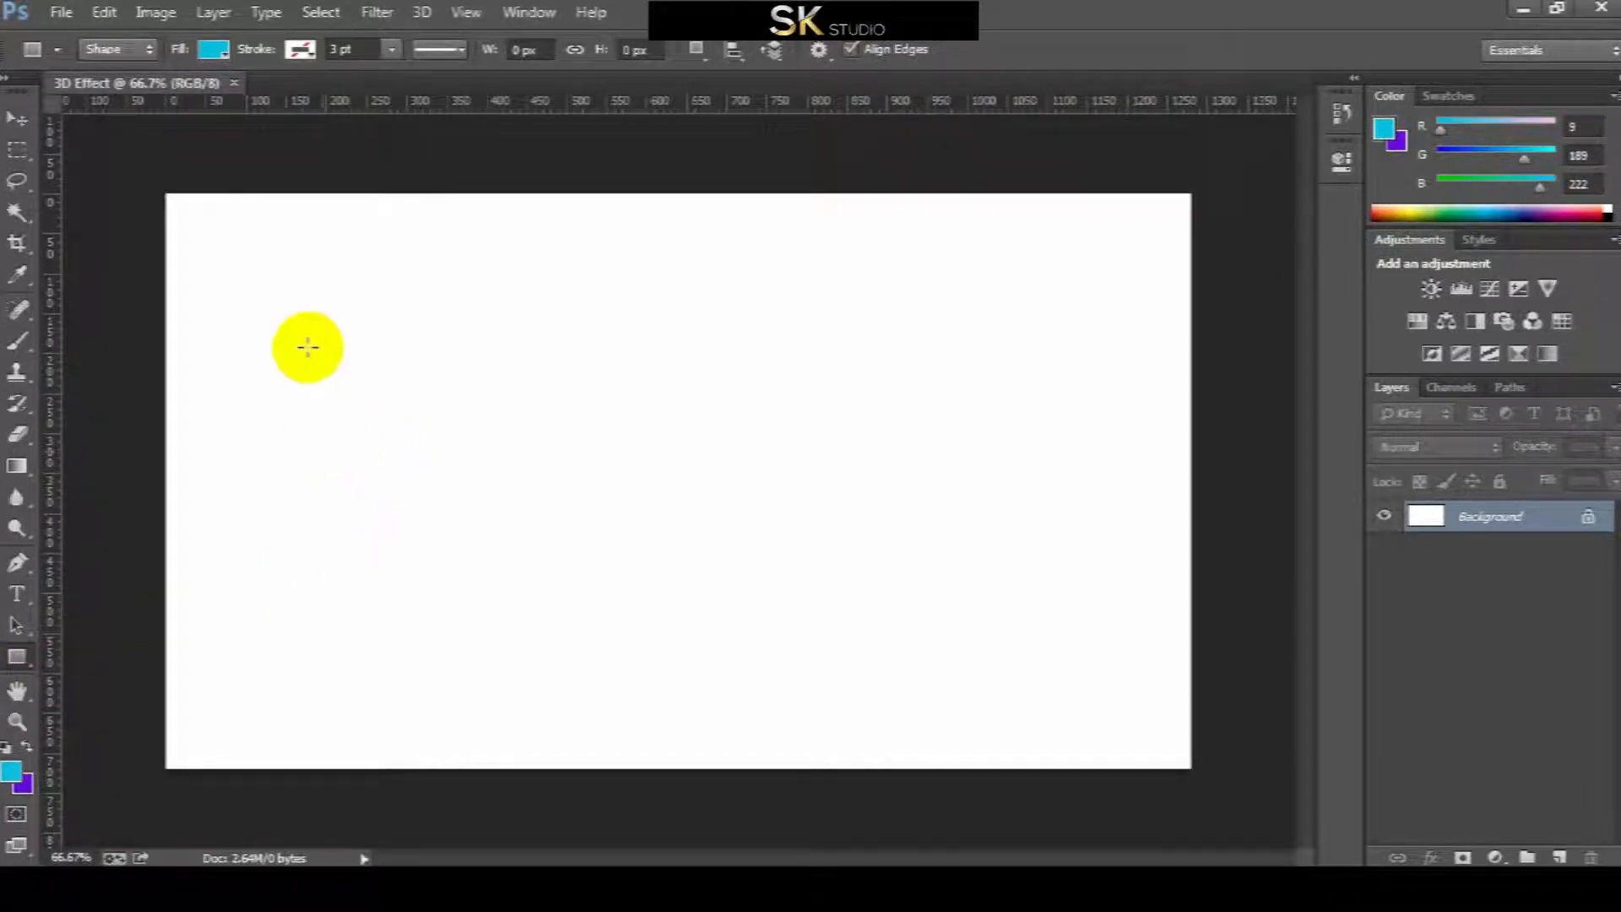
drag(165, 191, 1188, 767)
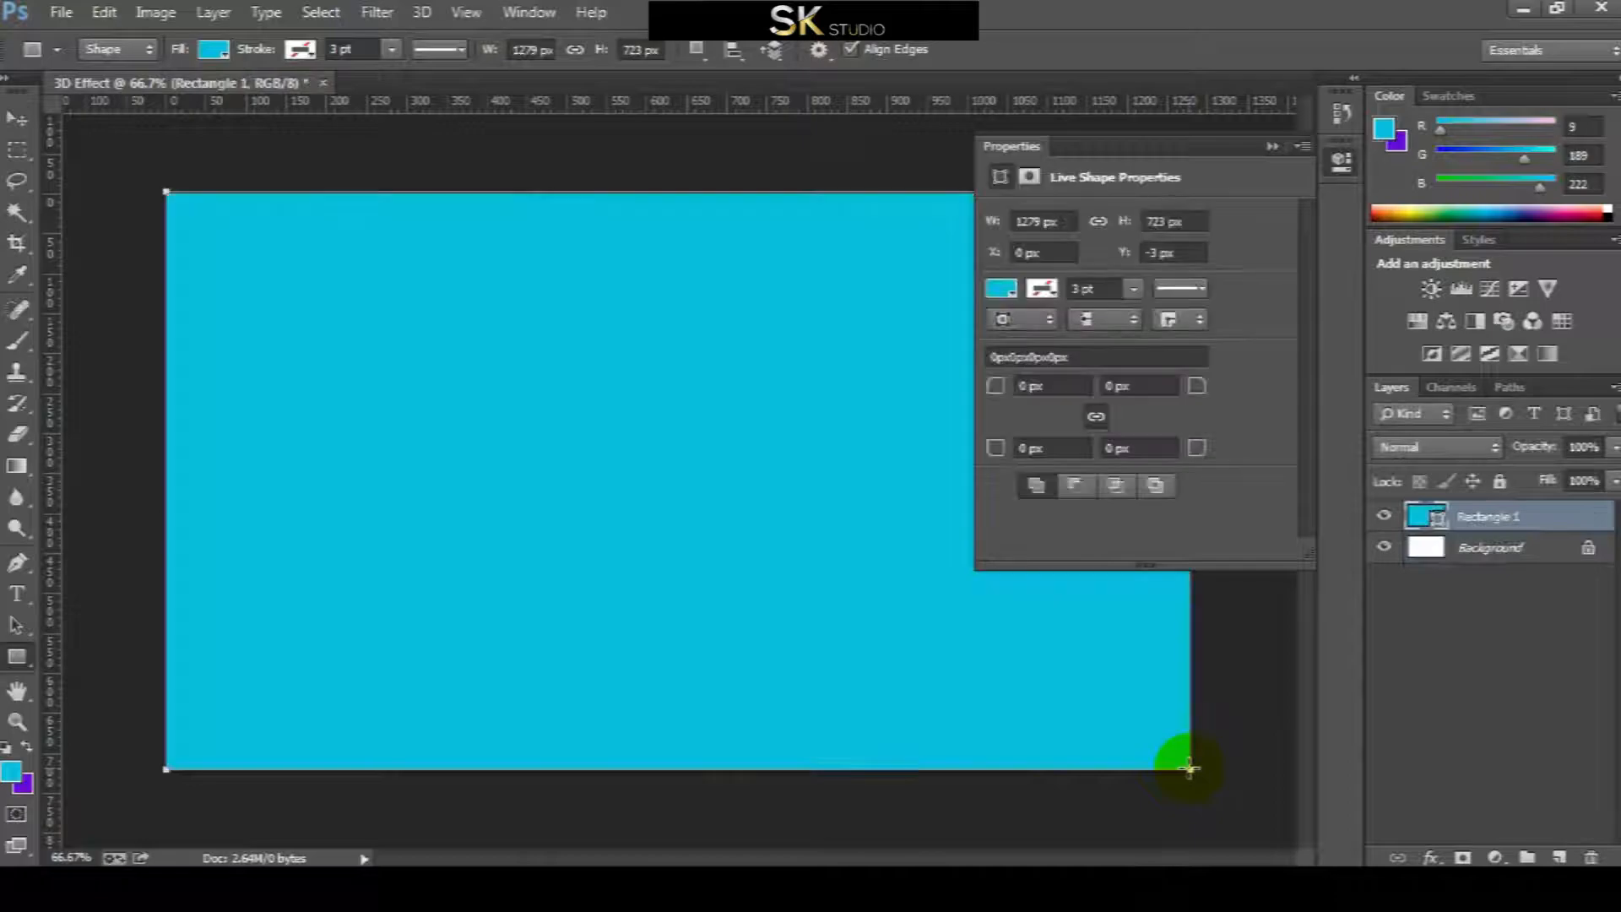
click(1263, 150)
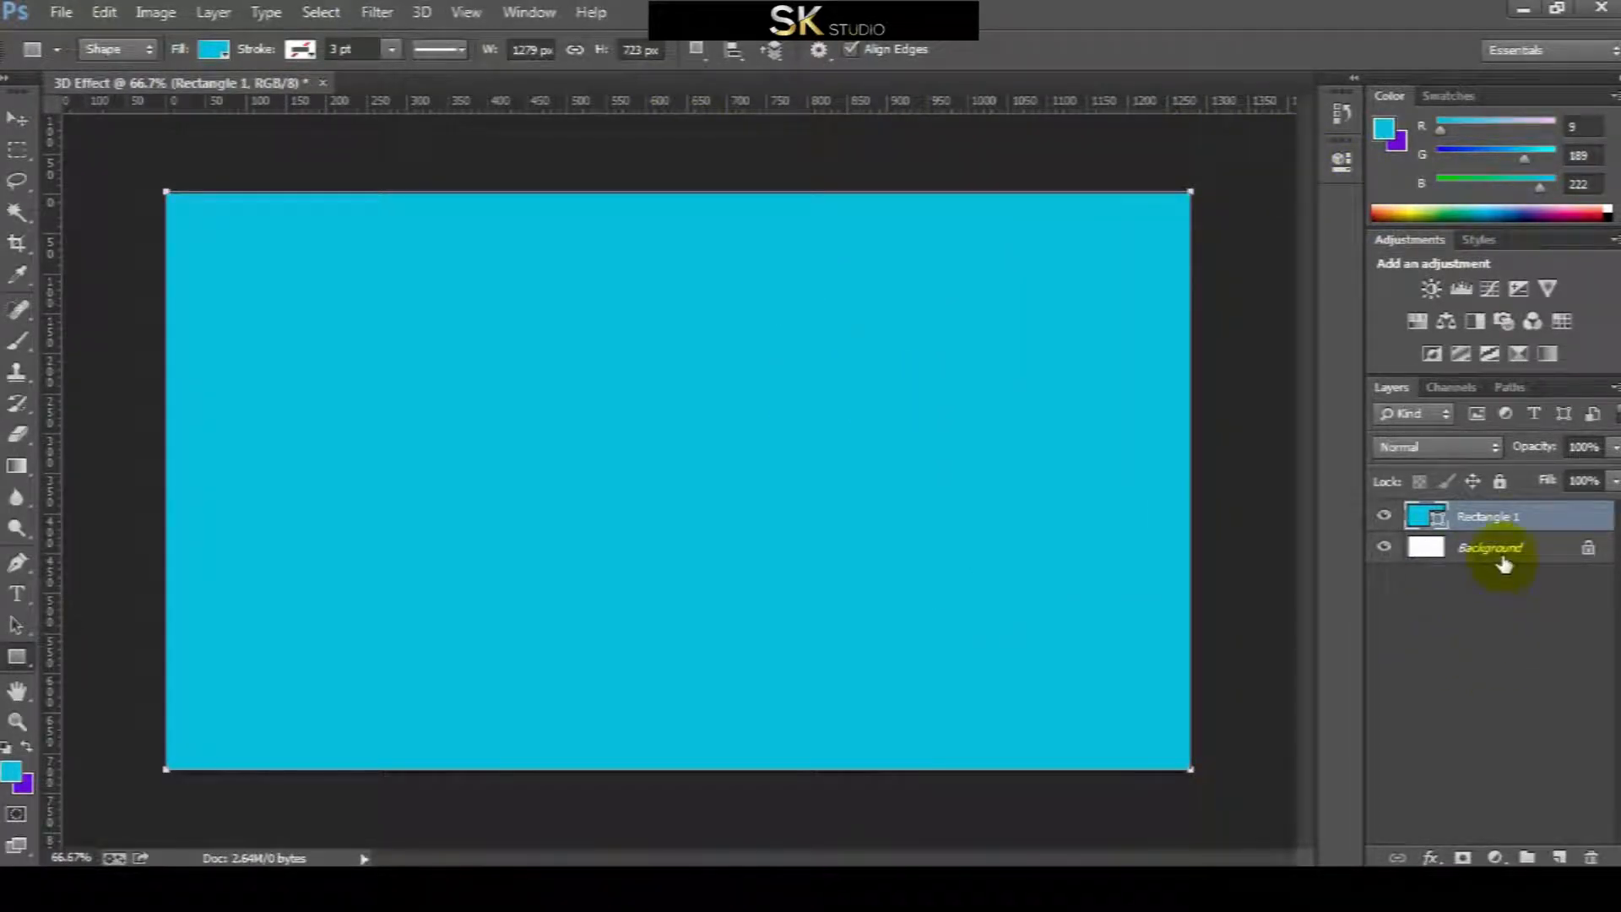
Center the cyan rectangle on the Background layer.
shift+click(1491, 548)
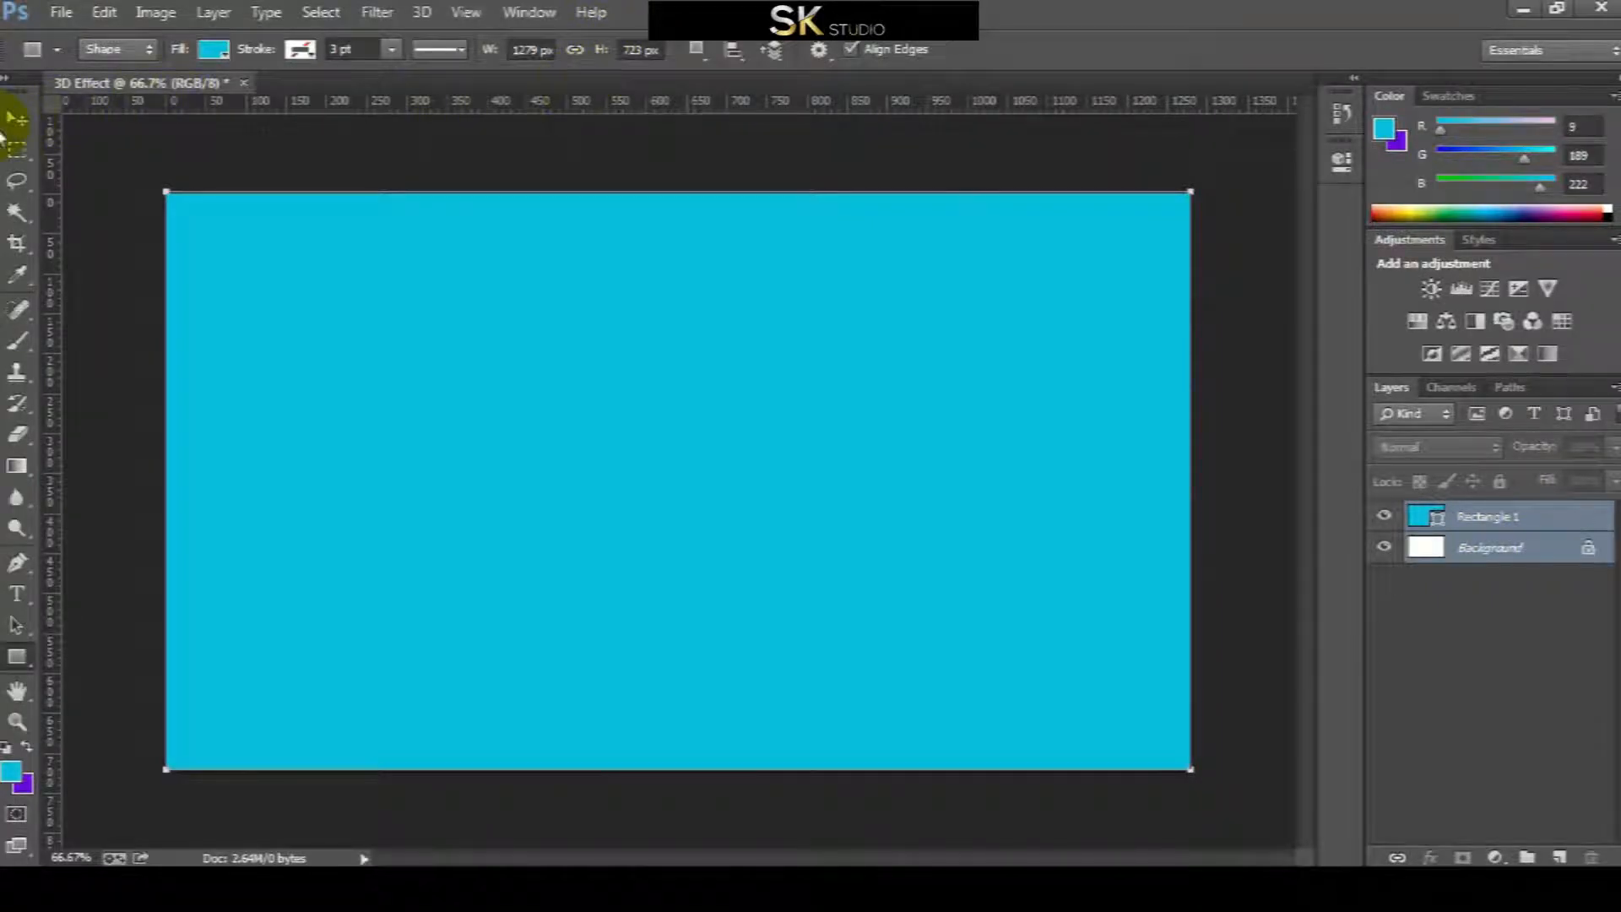
click(17, 118)
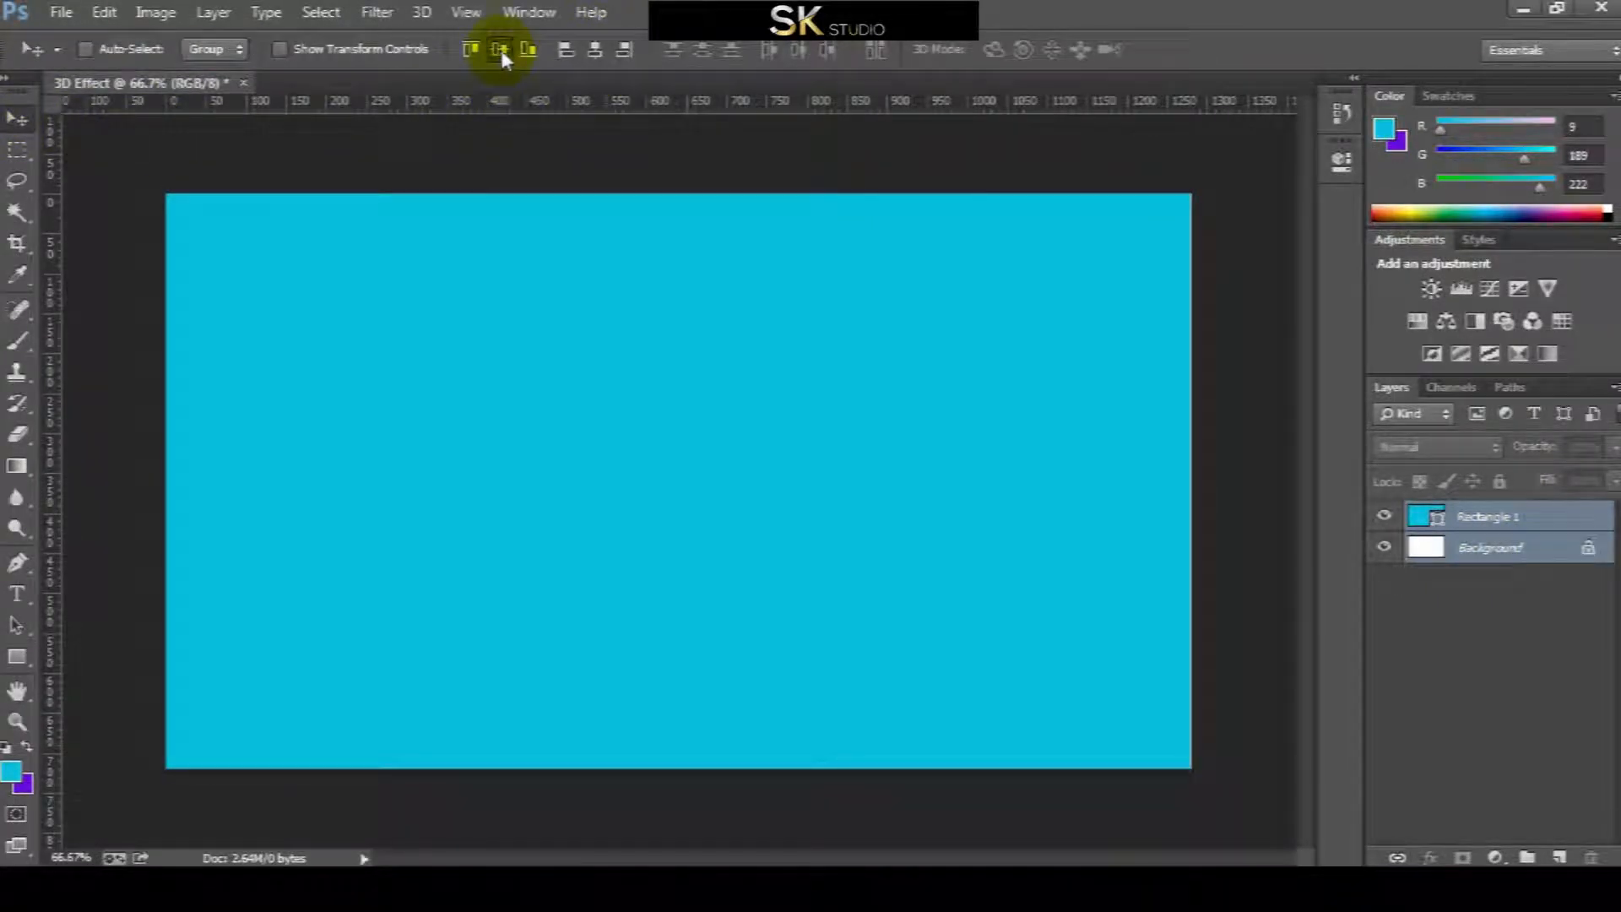
click(596, 49)
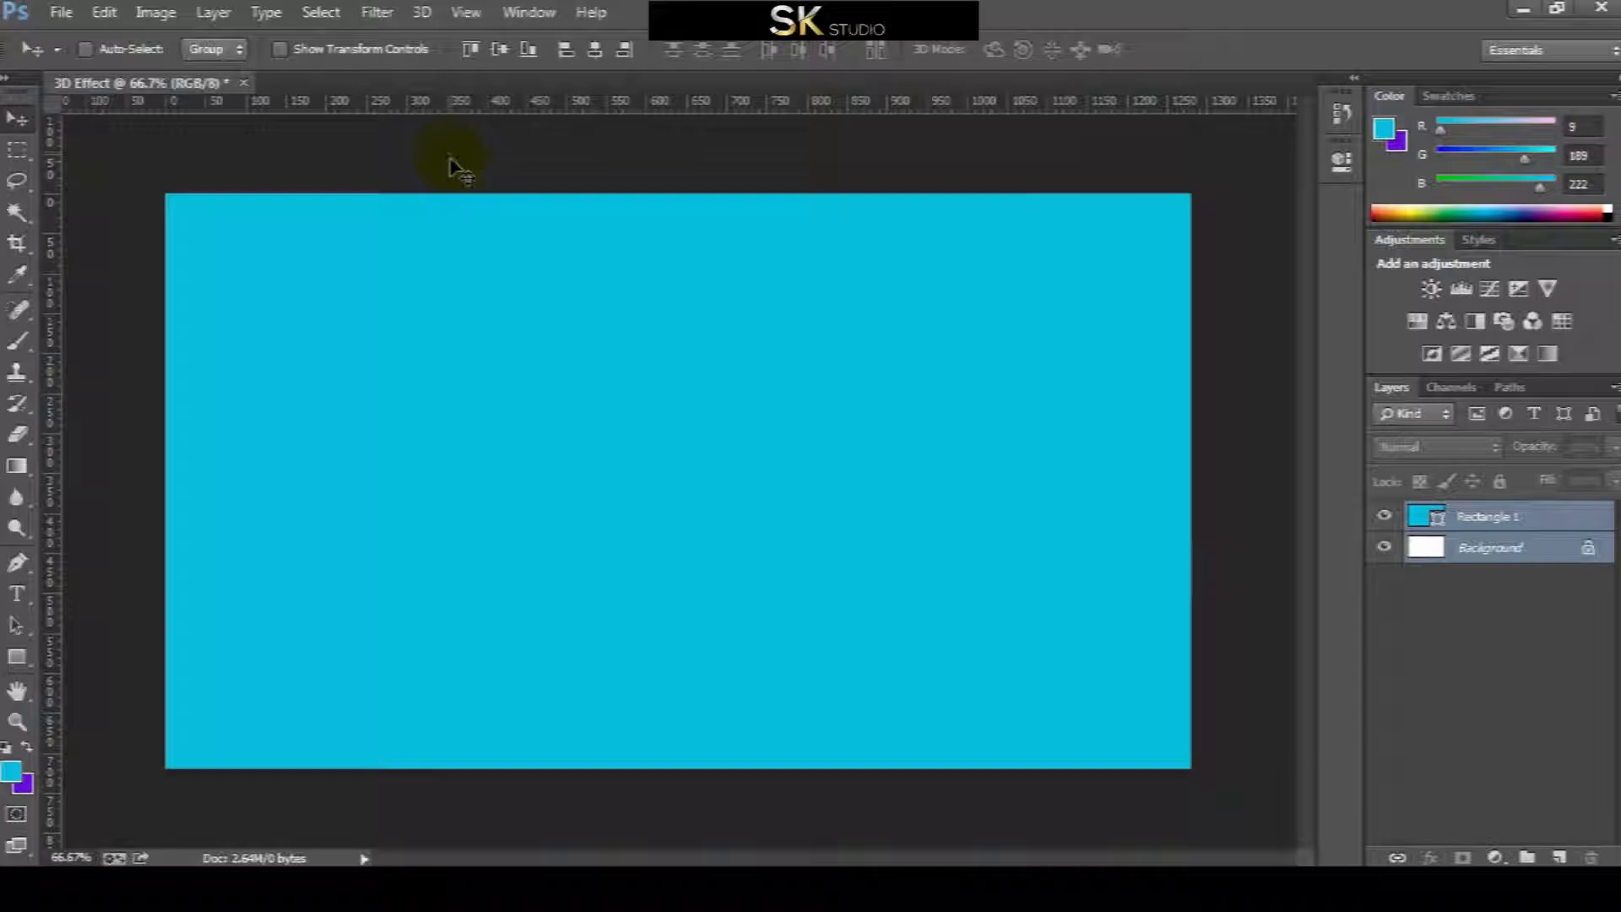
Add a new layer above the rectangle and enter the text "3" in the left half of the canvas.
click(1527, 516)
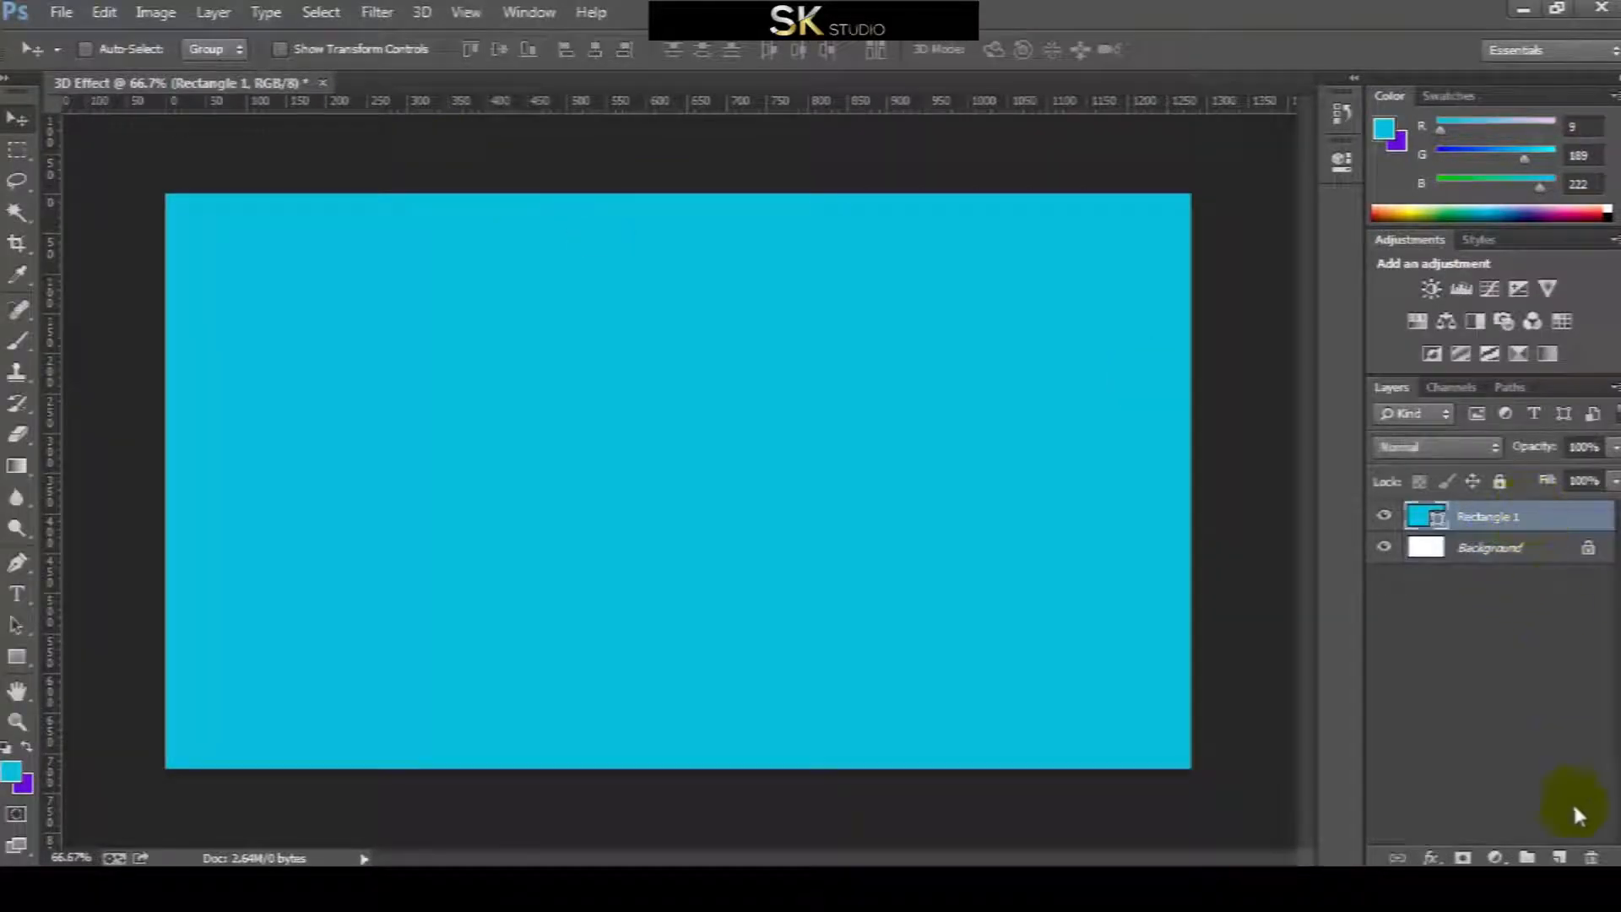
click(1559, 858)
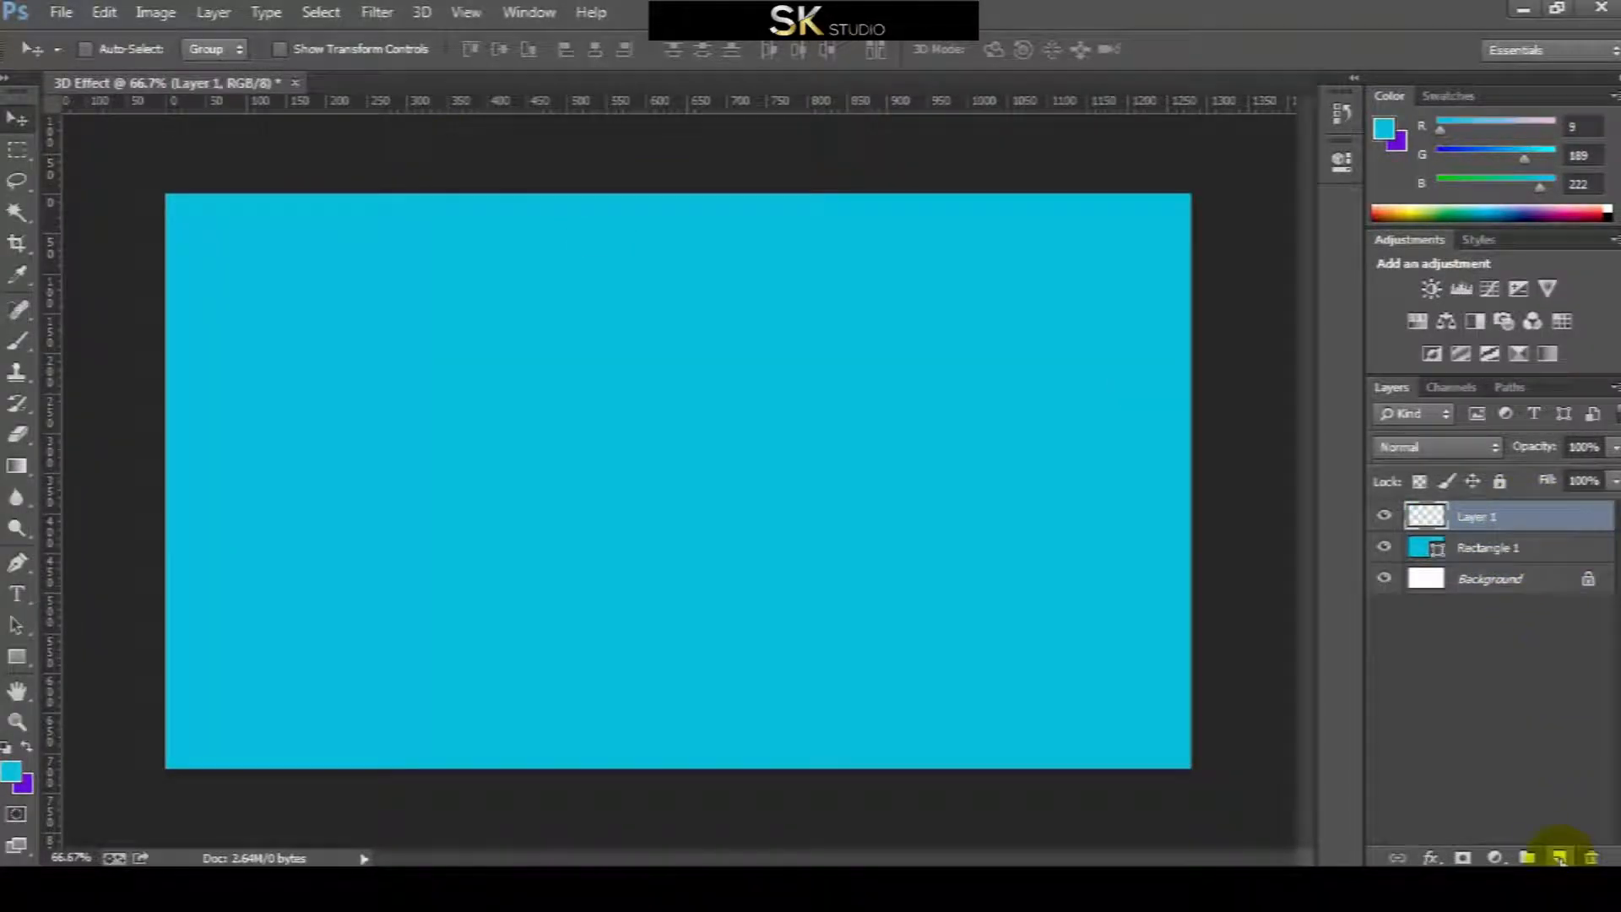
click(17, 594)
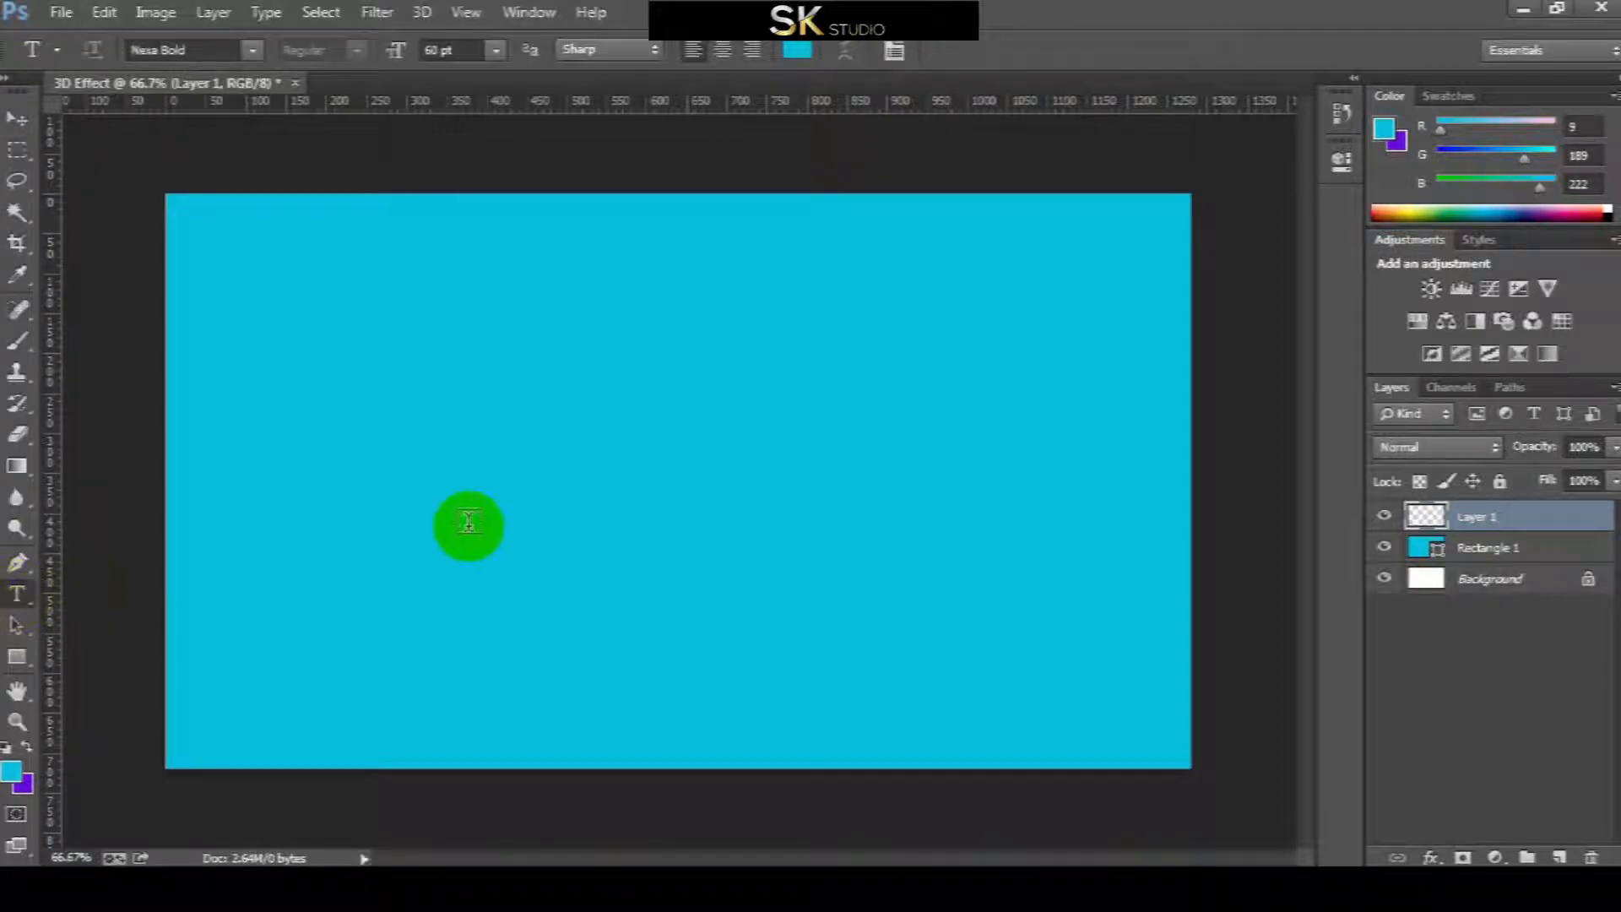
click(487, 493)
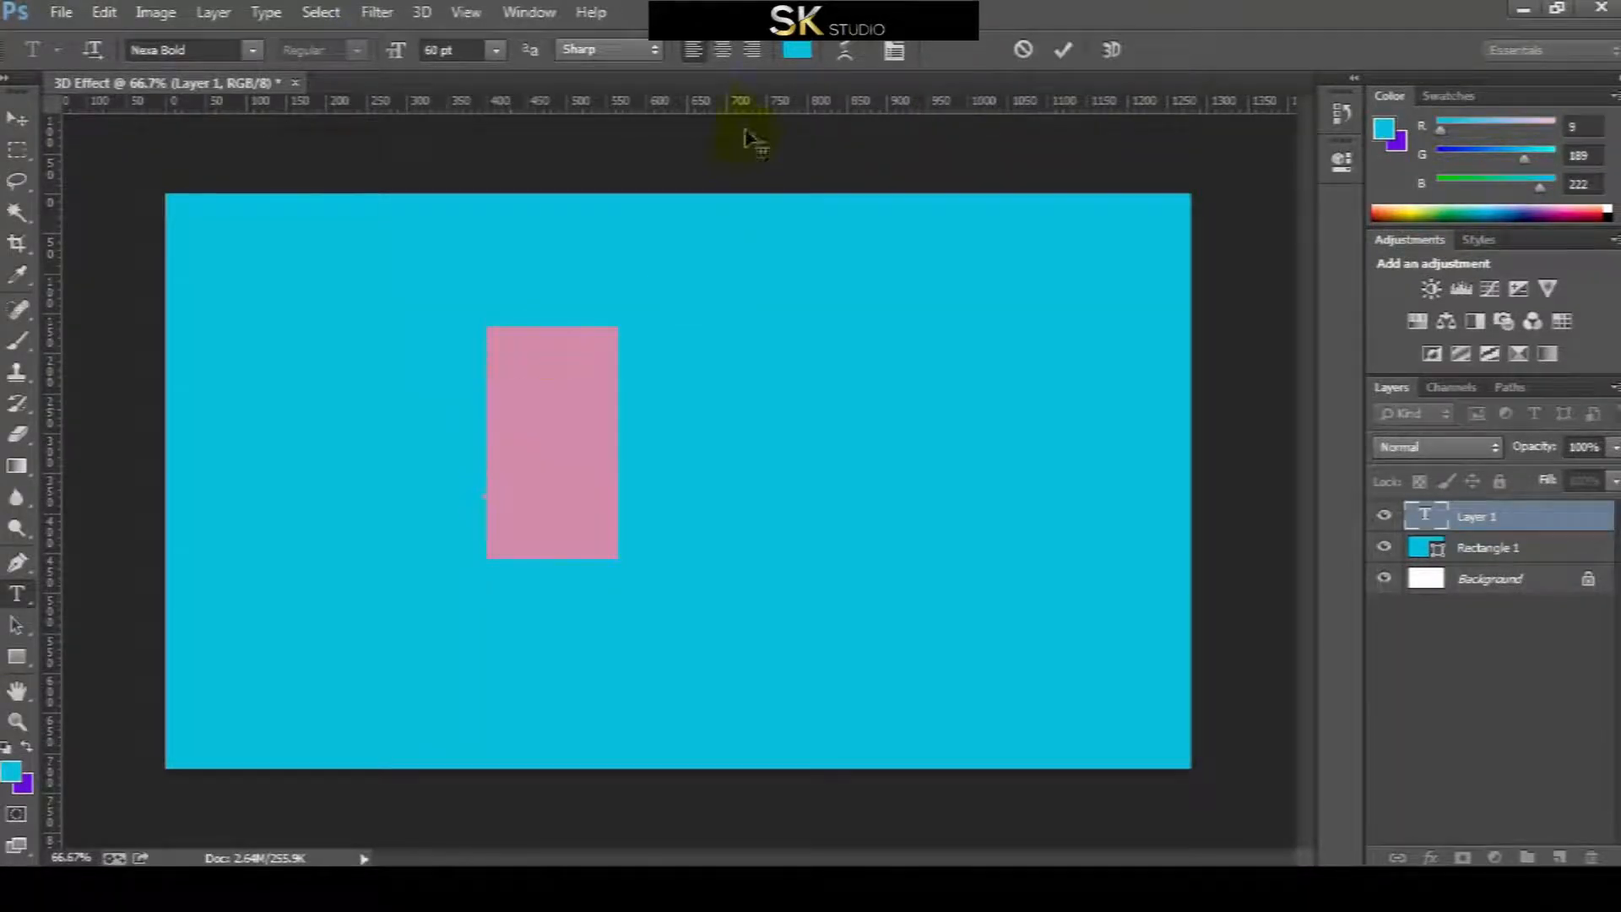
Set the color of the text "3" to the yellow #f1e308.
click(797, 53)
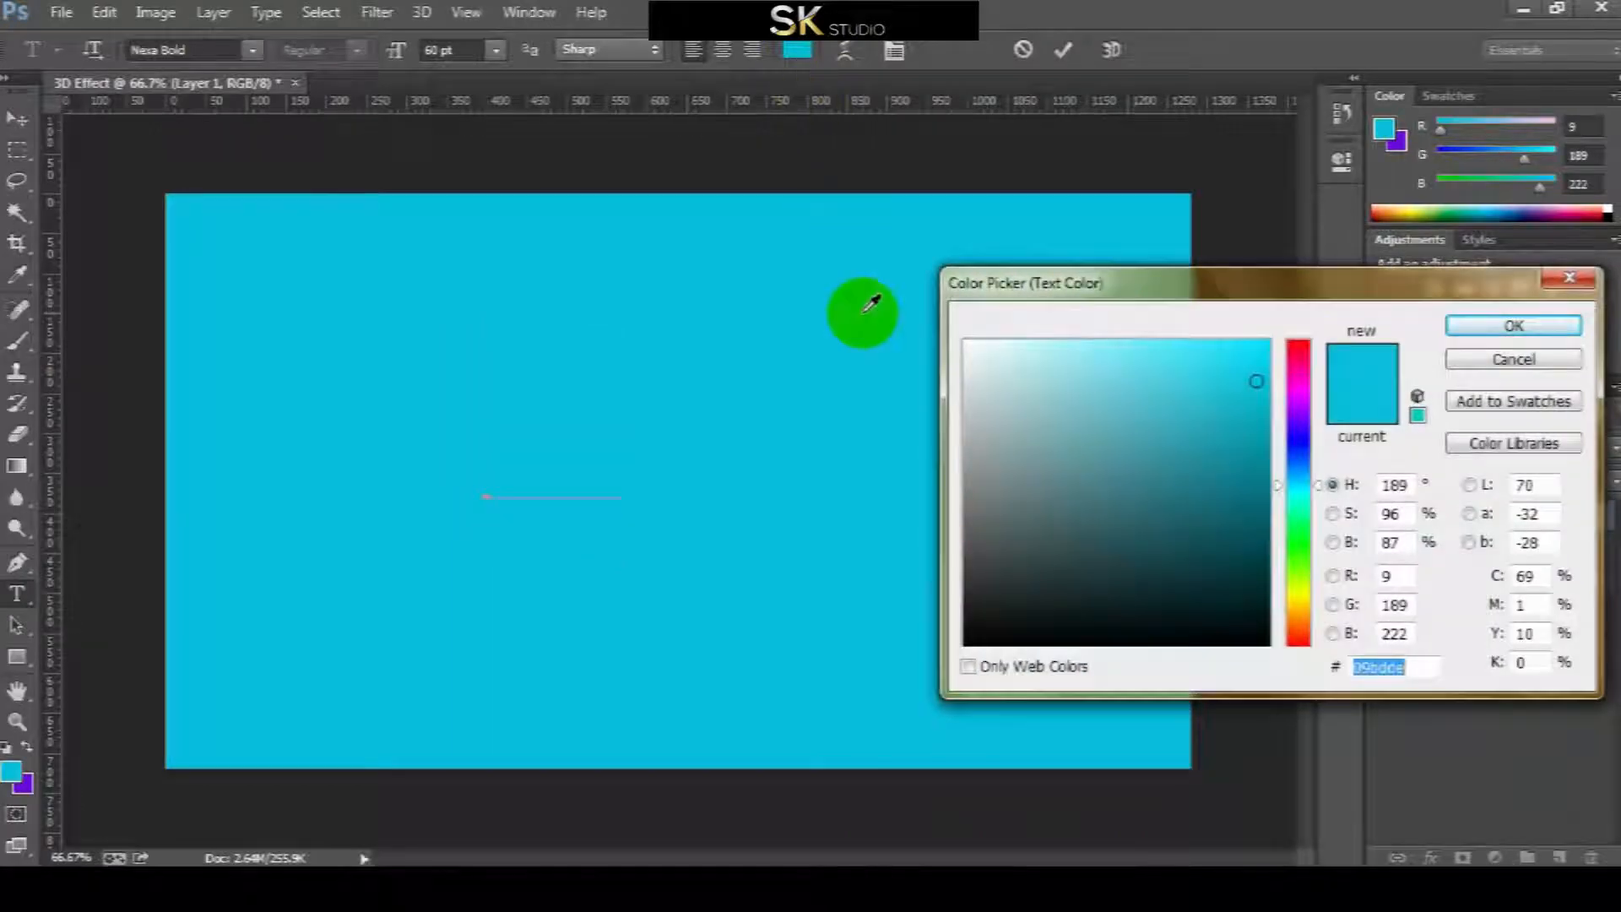
drag(1190, 285, 1160, 262)
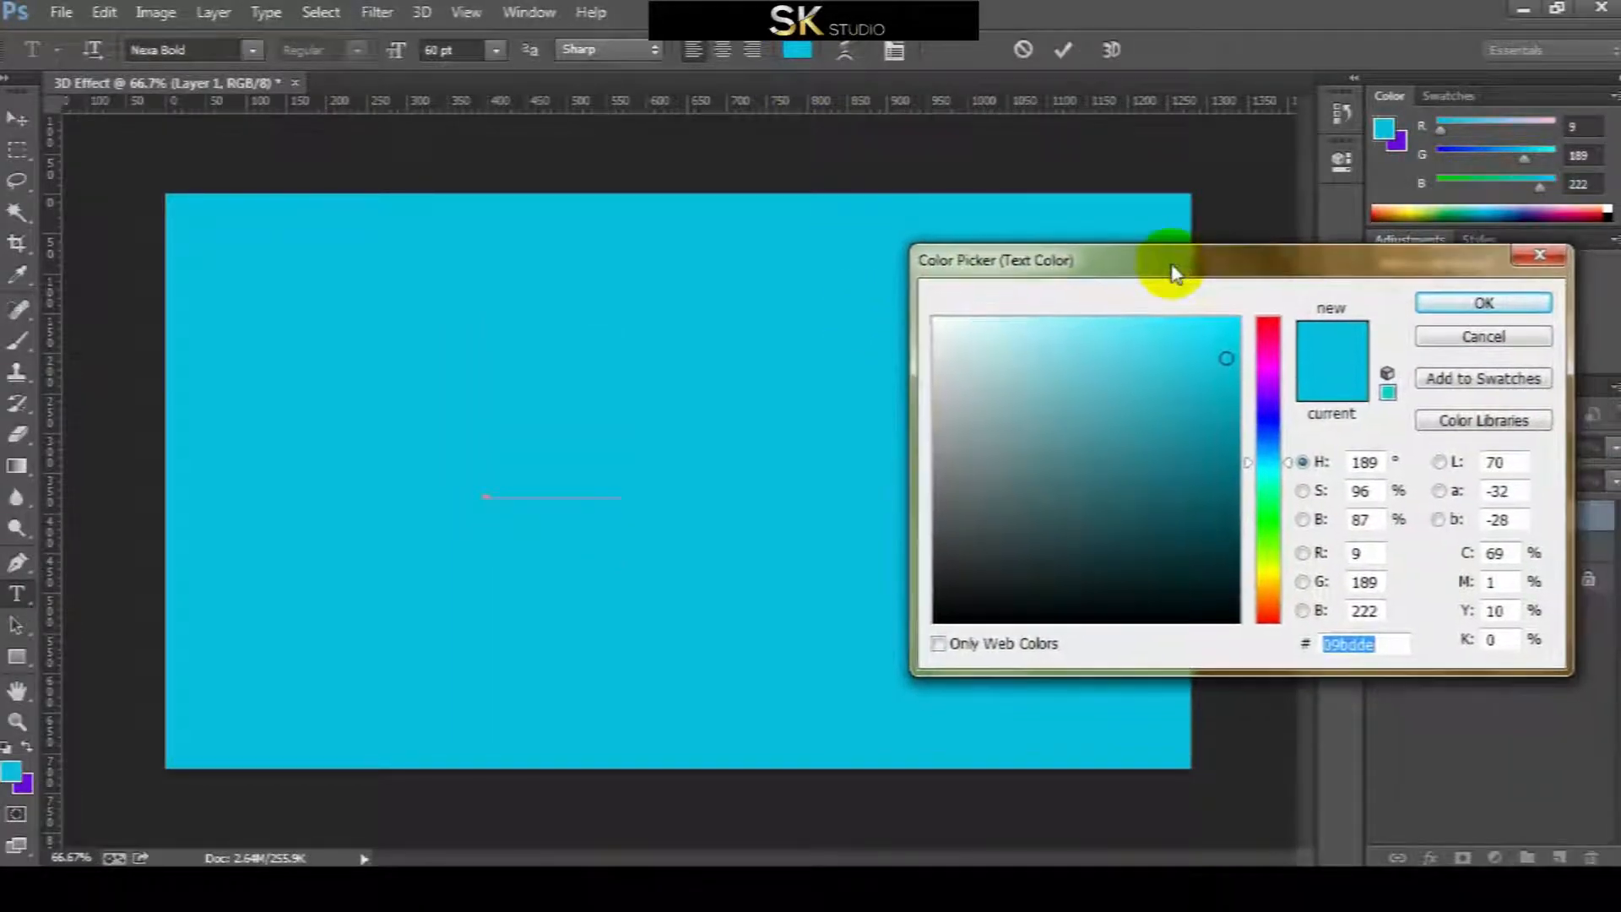
click(1270, 581)
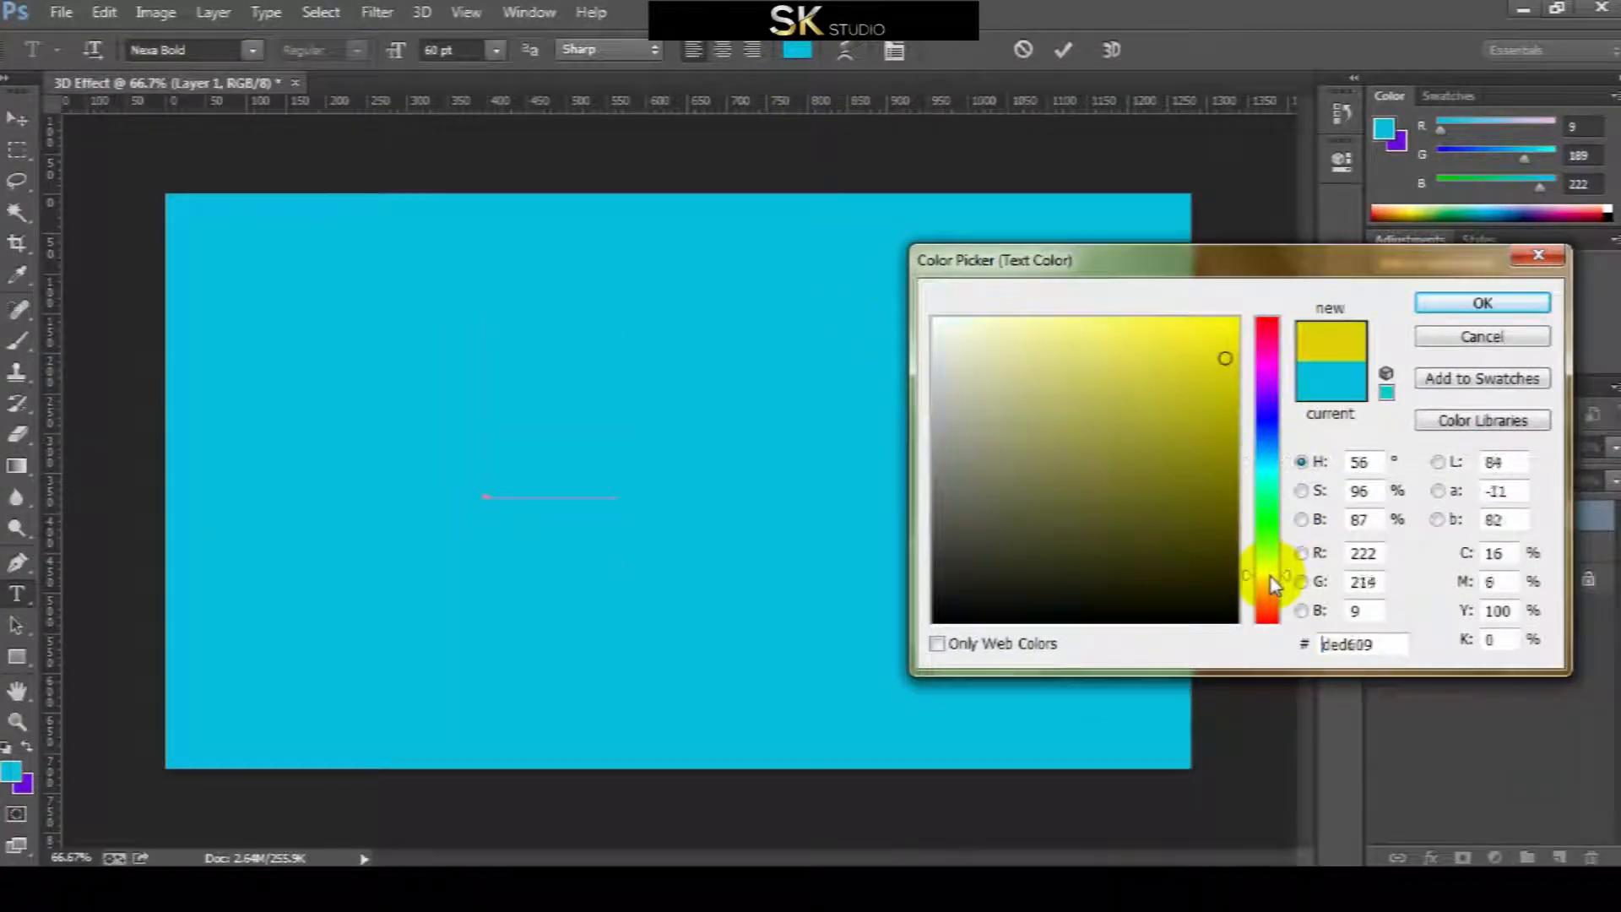
click(1229, 334)
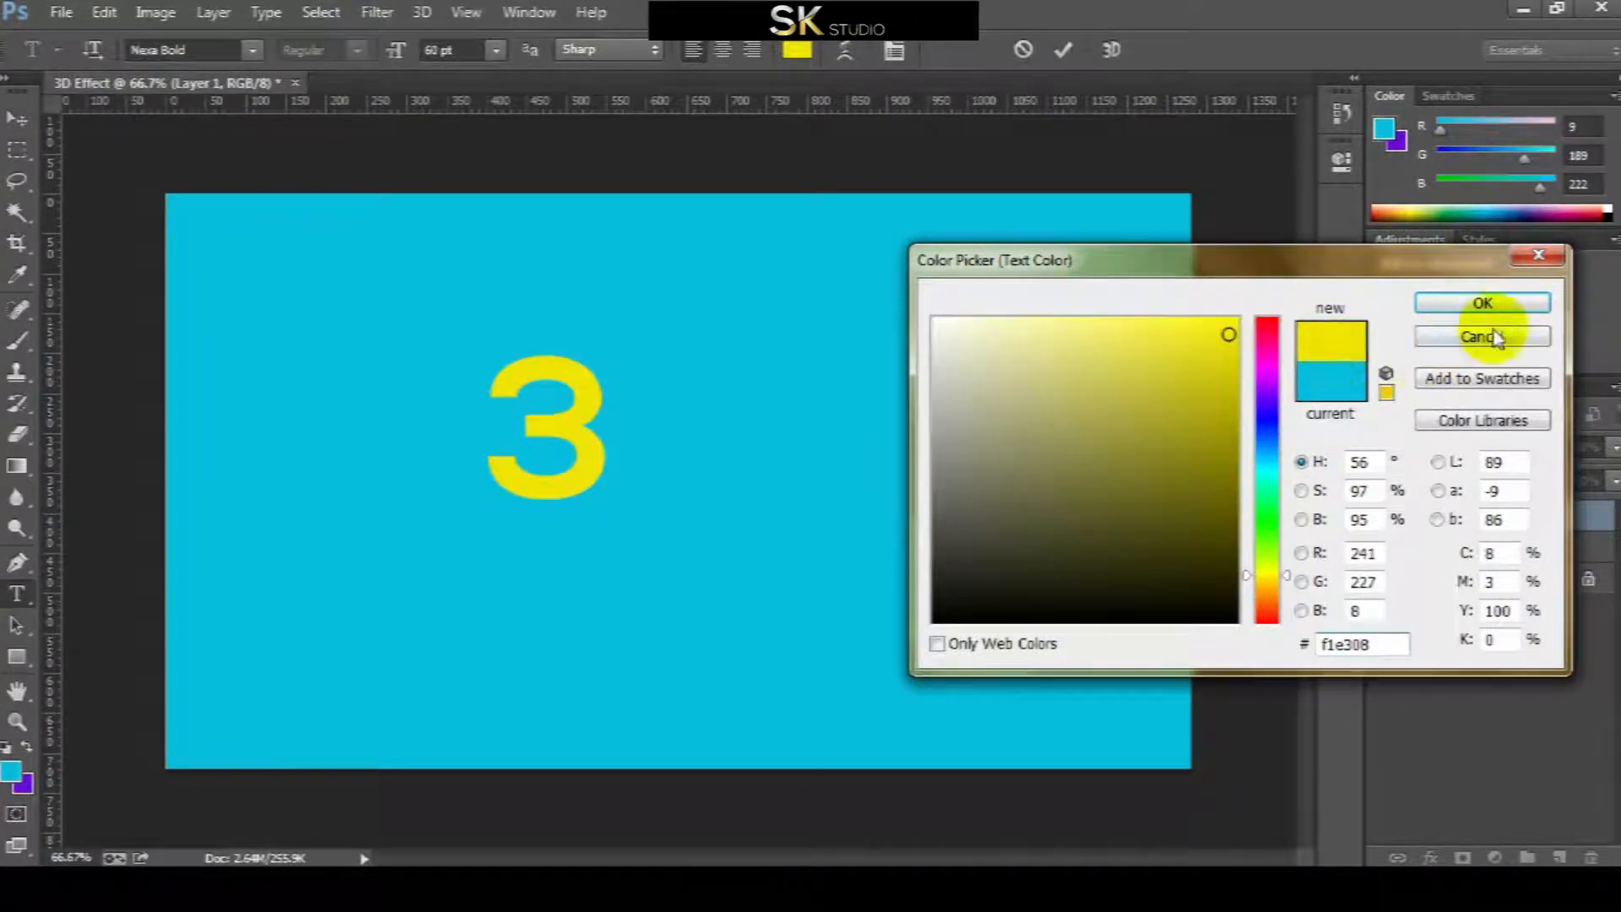
click(1482, 304)
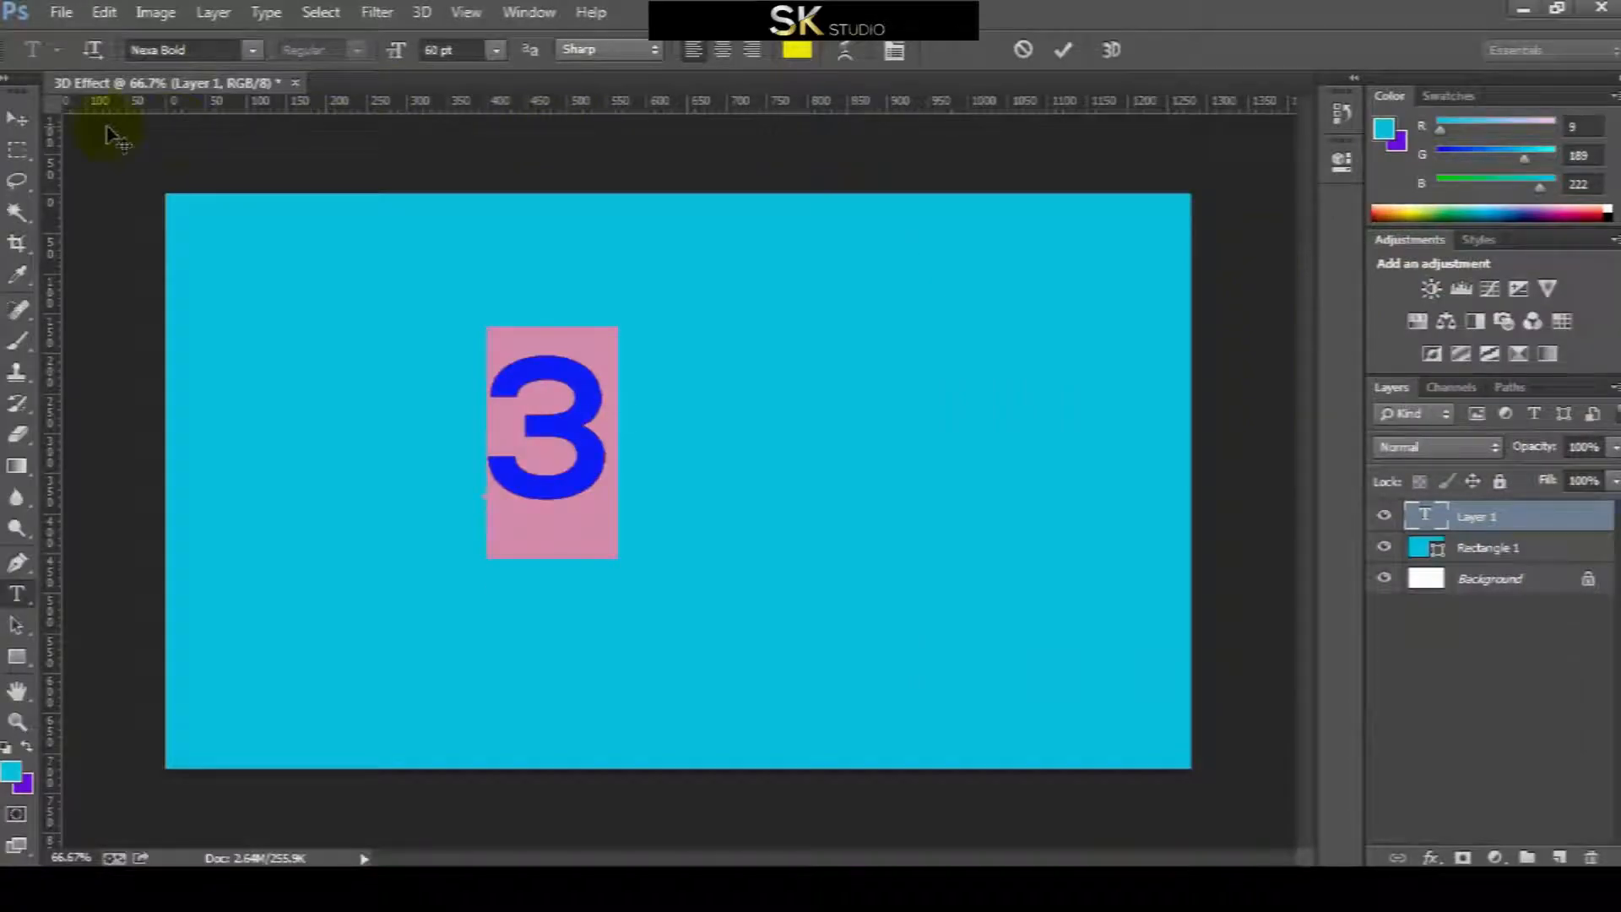
Set the font size of the text "3" to 90 pt and finish the text edit.
drag(486, 53, 422, 68)
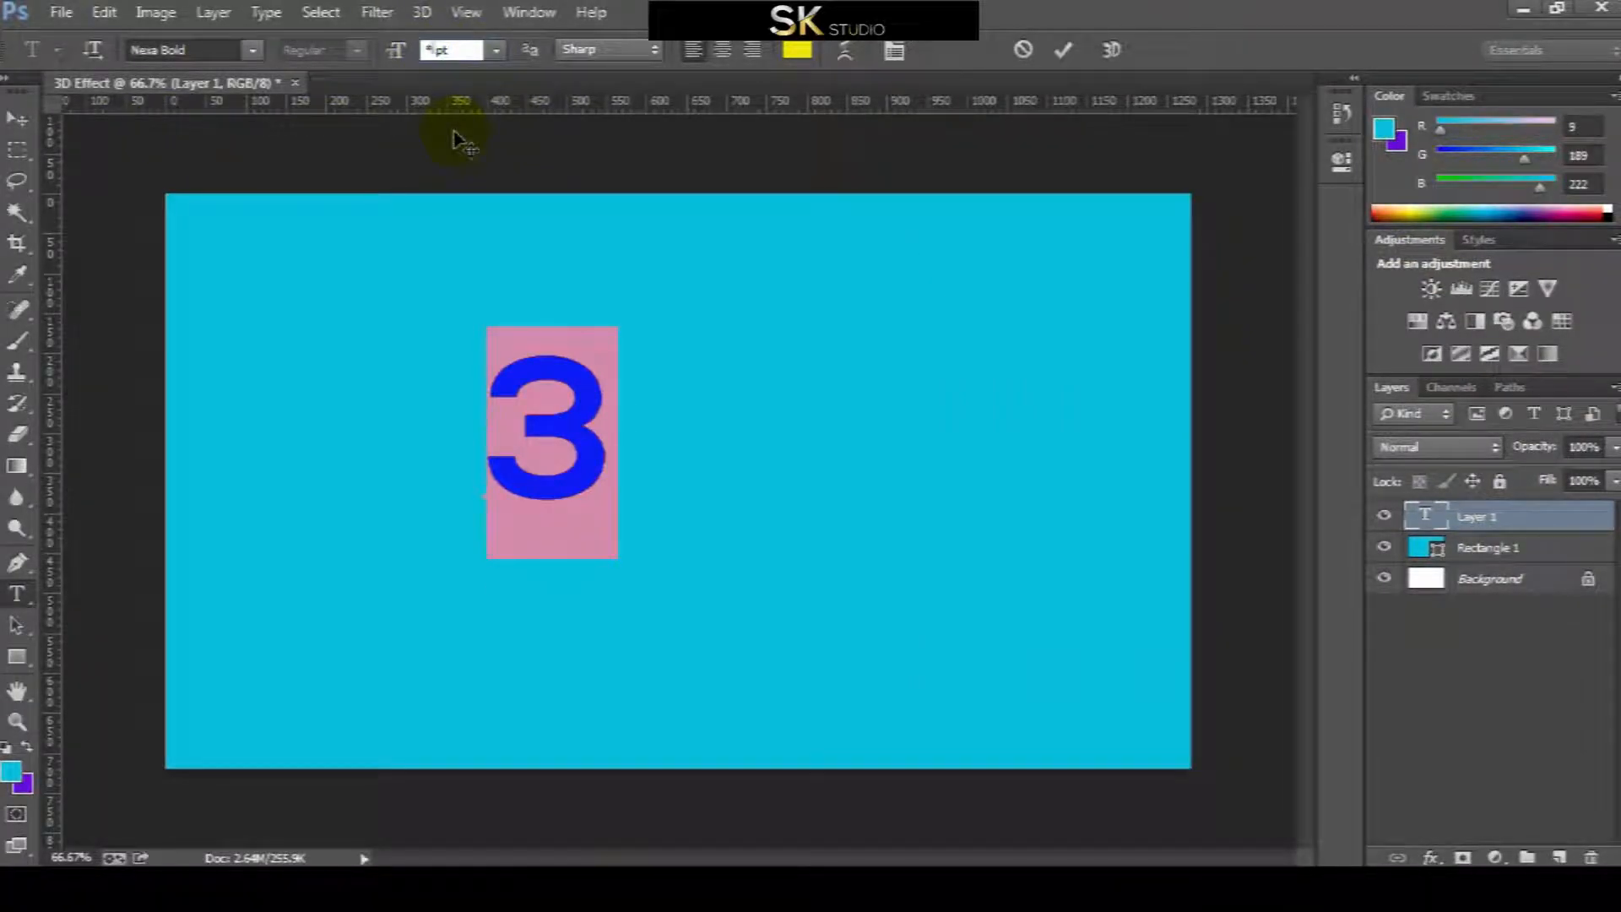
text(90)
key(Return)
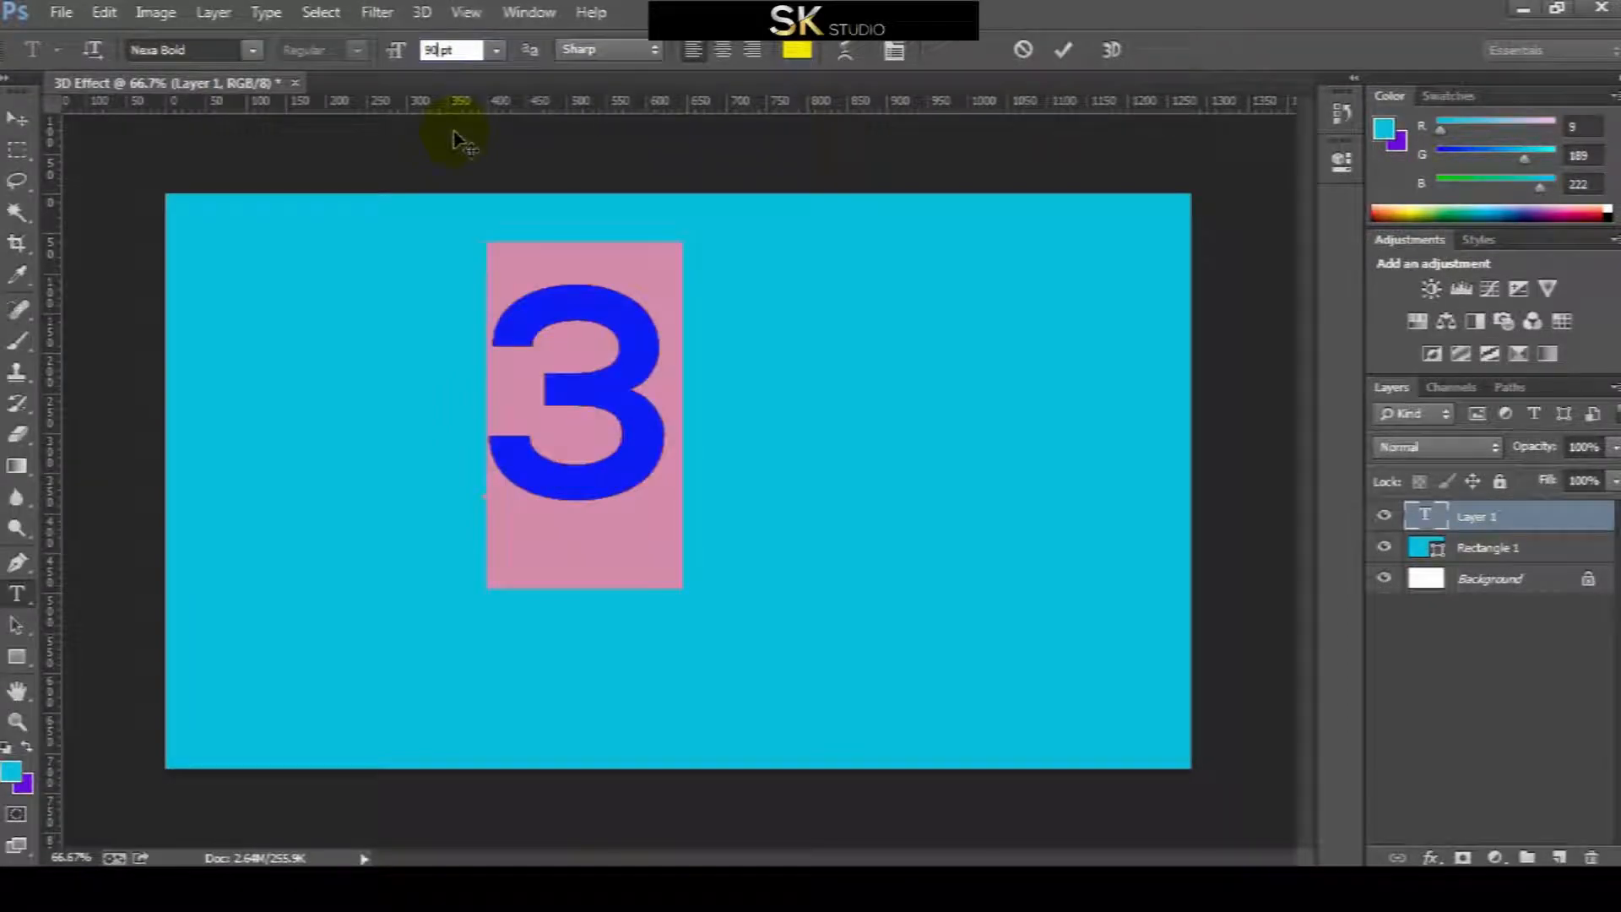
click(18, 120)
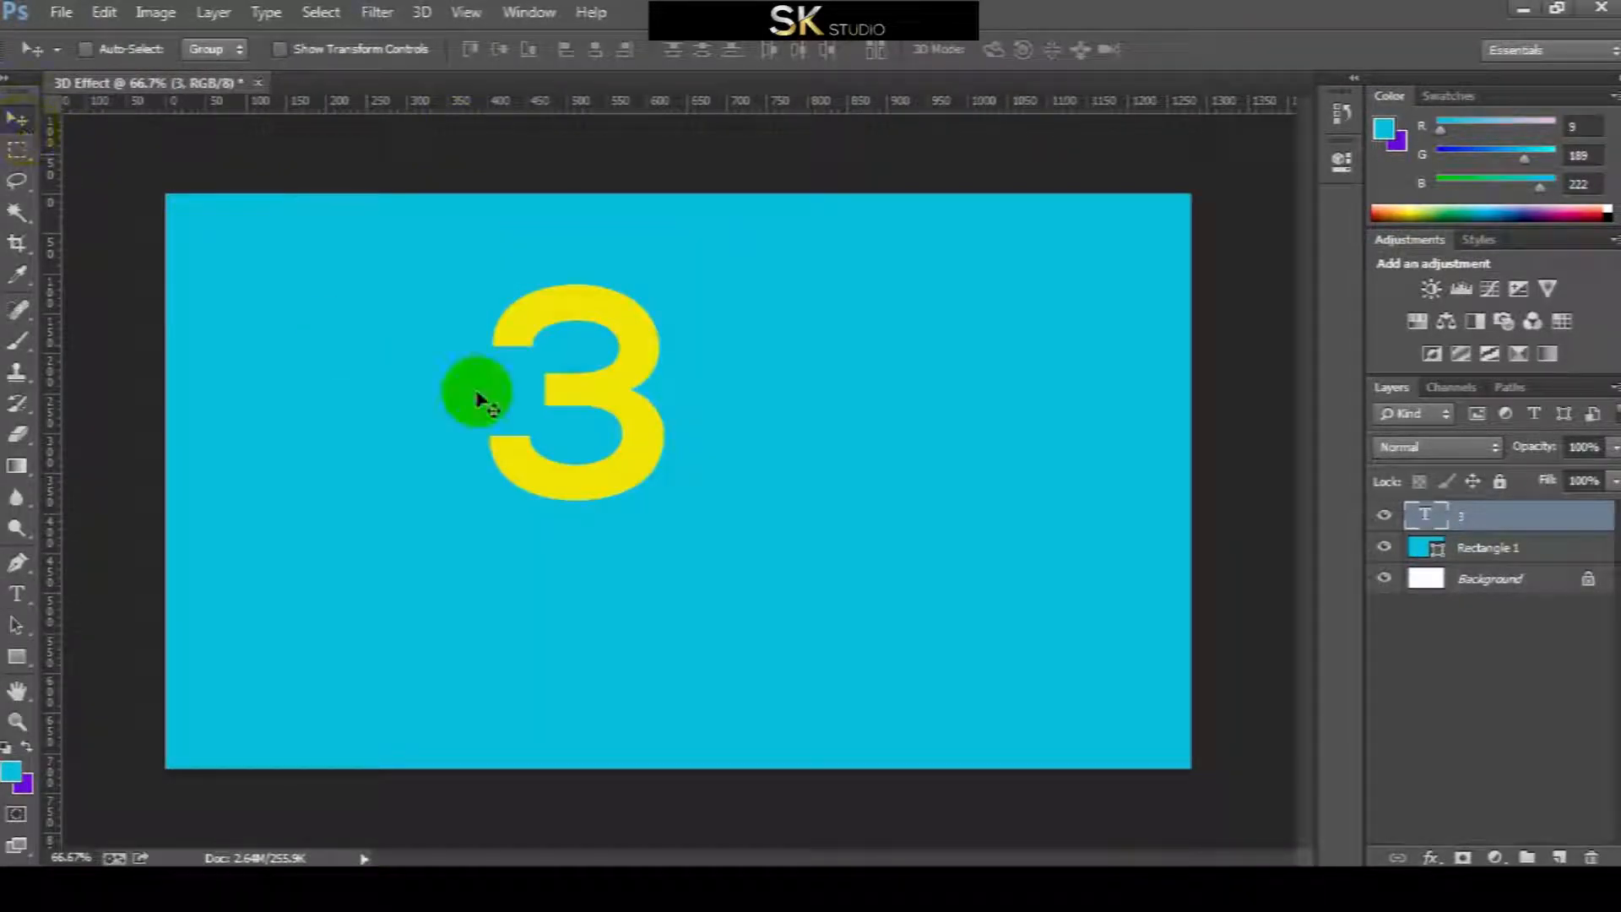
Center the 3 vertically on the Background layer and shift it slightly to the left.
ctrl+click(1515, 579)
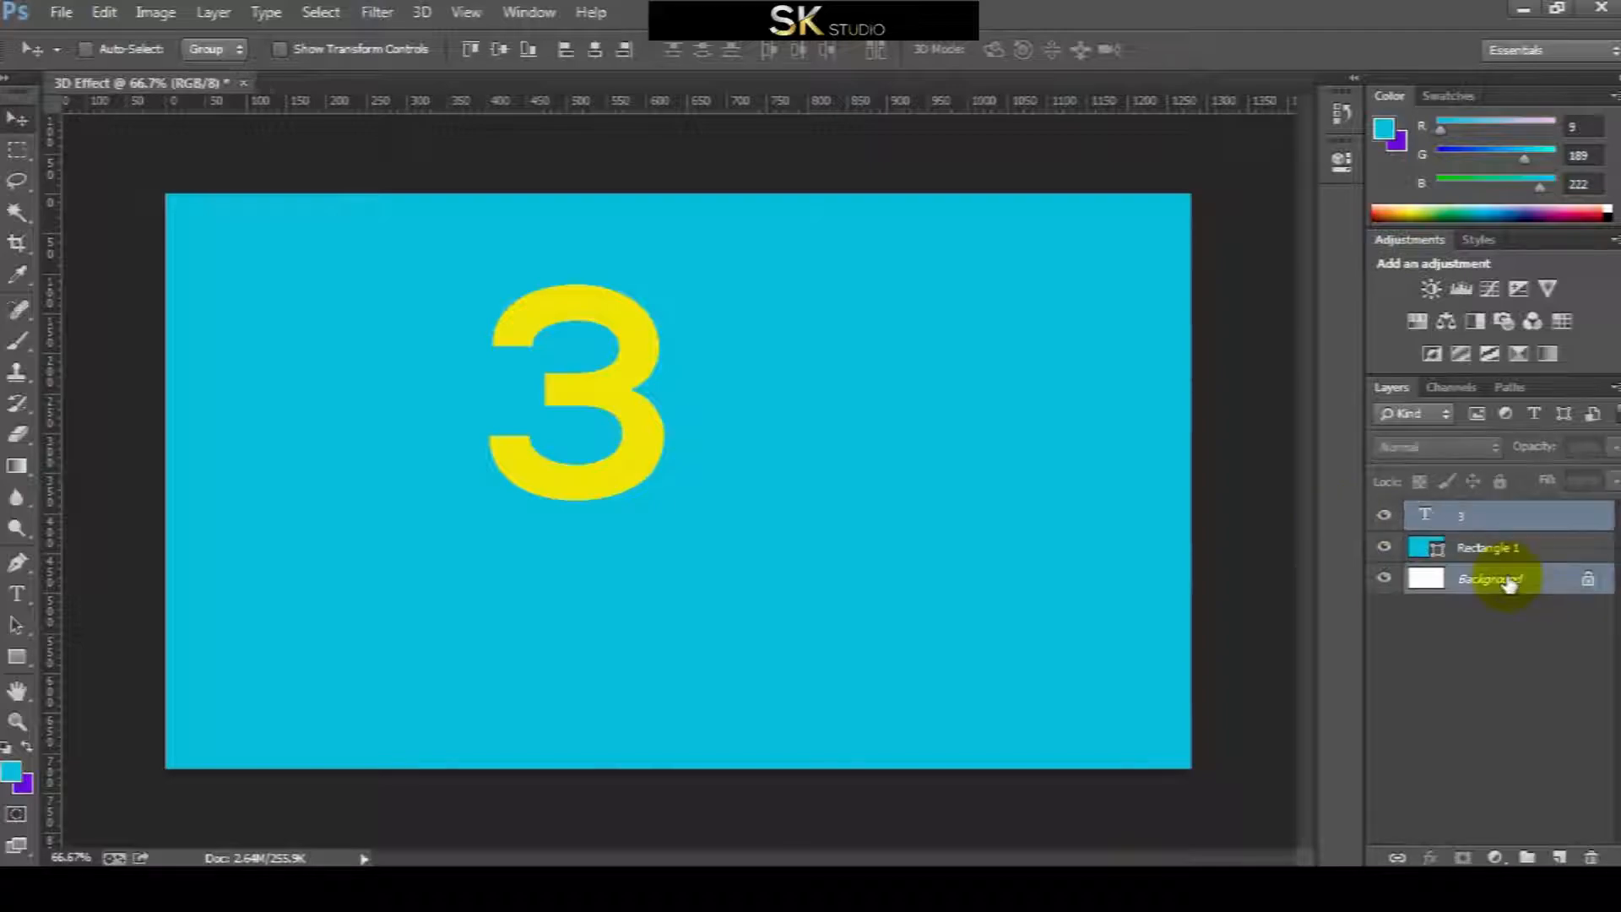
click(502, 50)
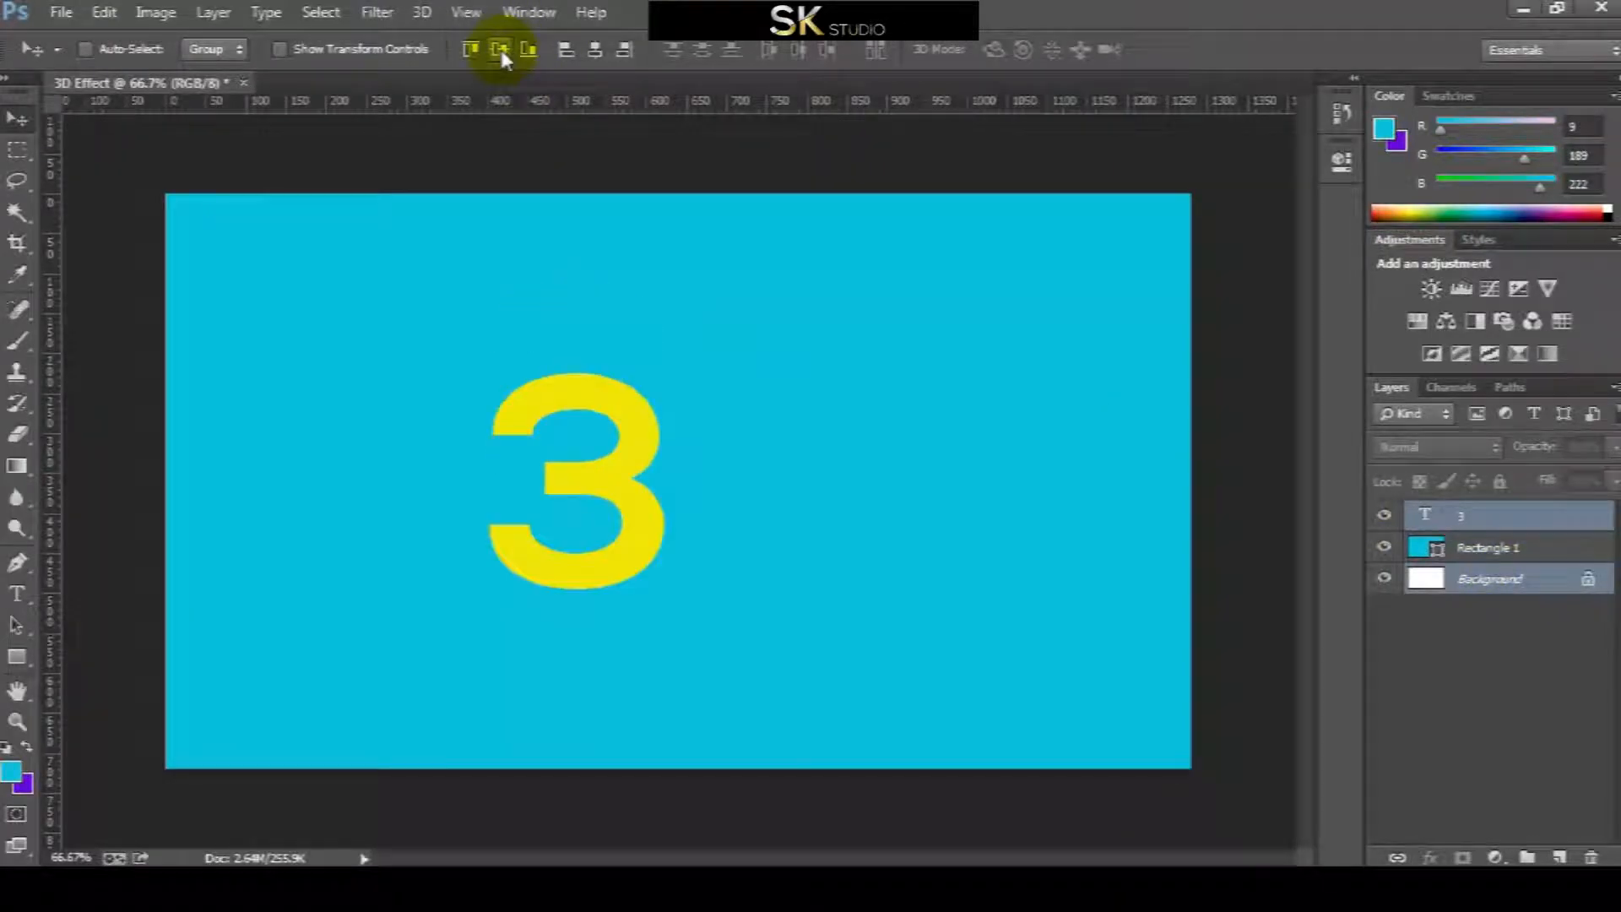
click(1480, 517)
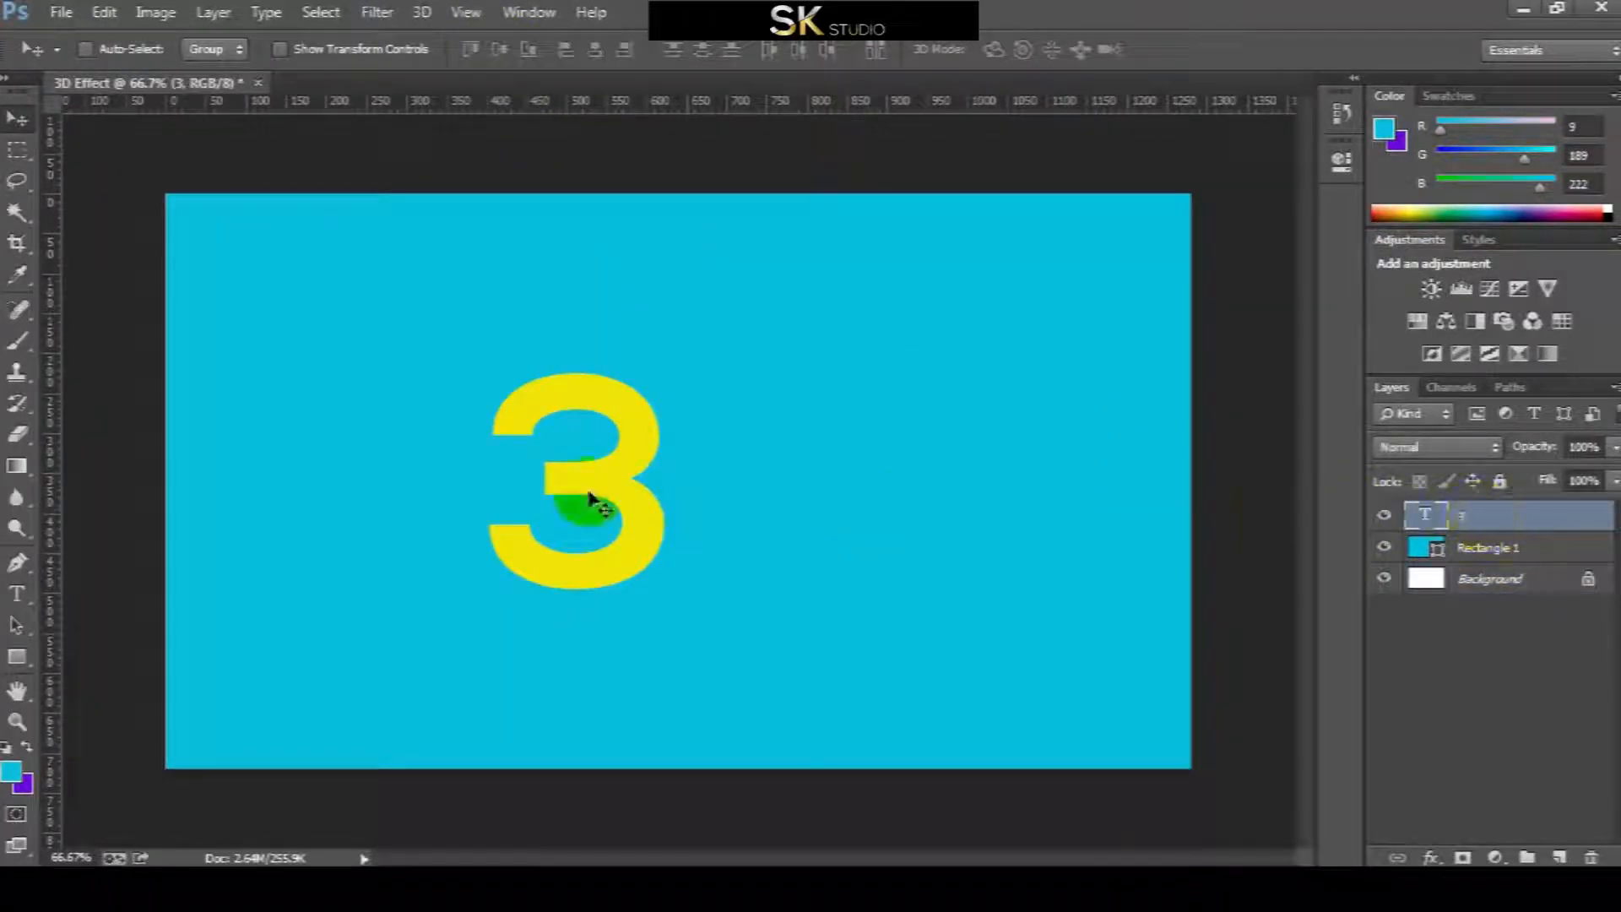
drag(593, 483, 572, 482)
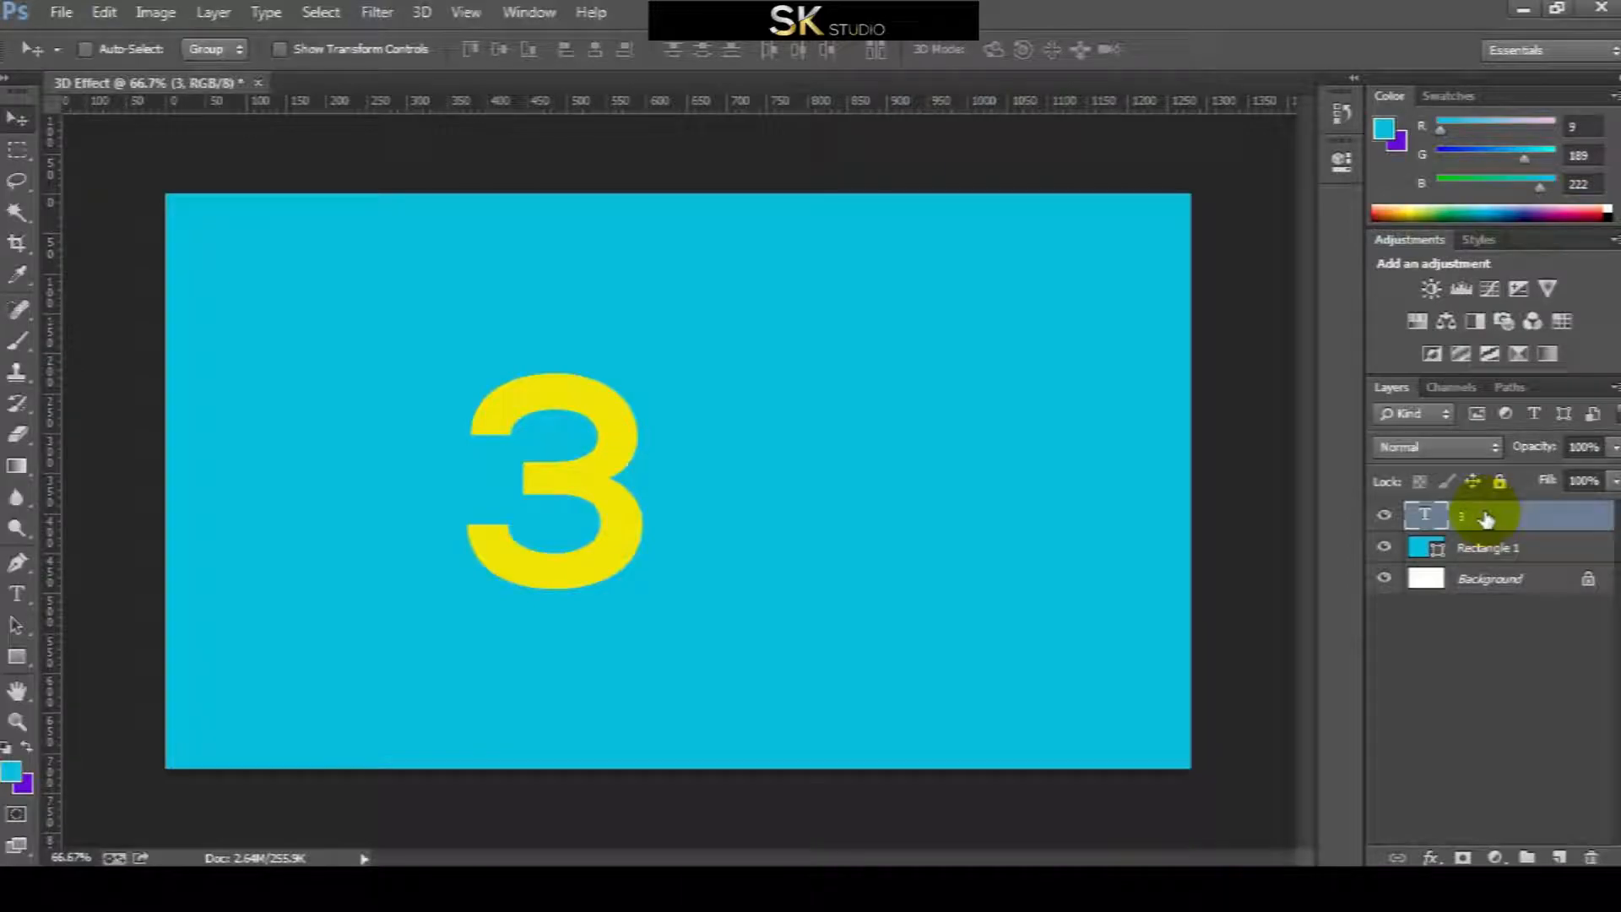
Duplicate the 3 layer repeatedly up to 3 copy 27, nudging each copy one pixel to the right to build up the depth.
key(alt+Left)
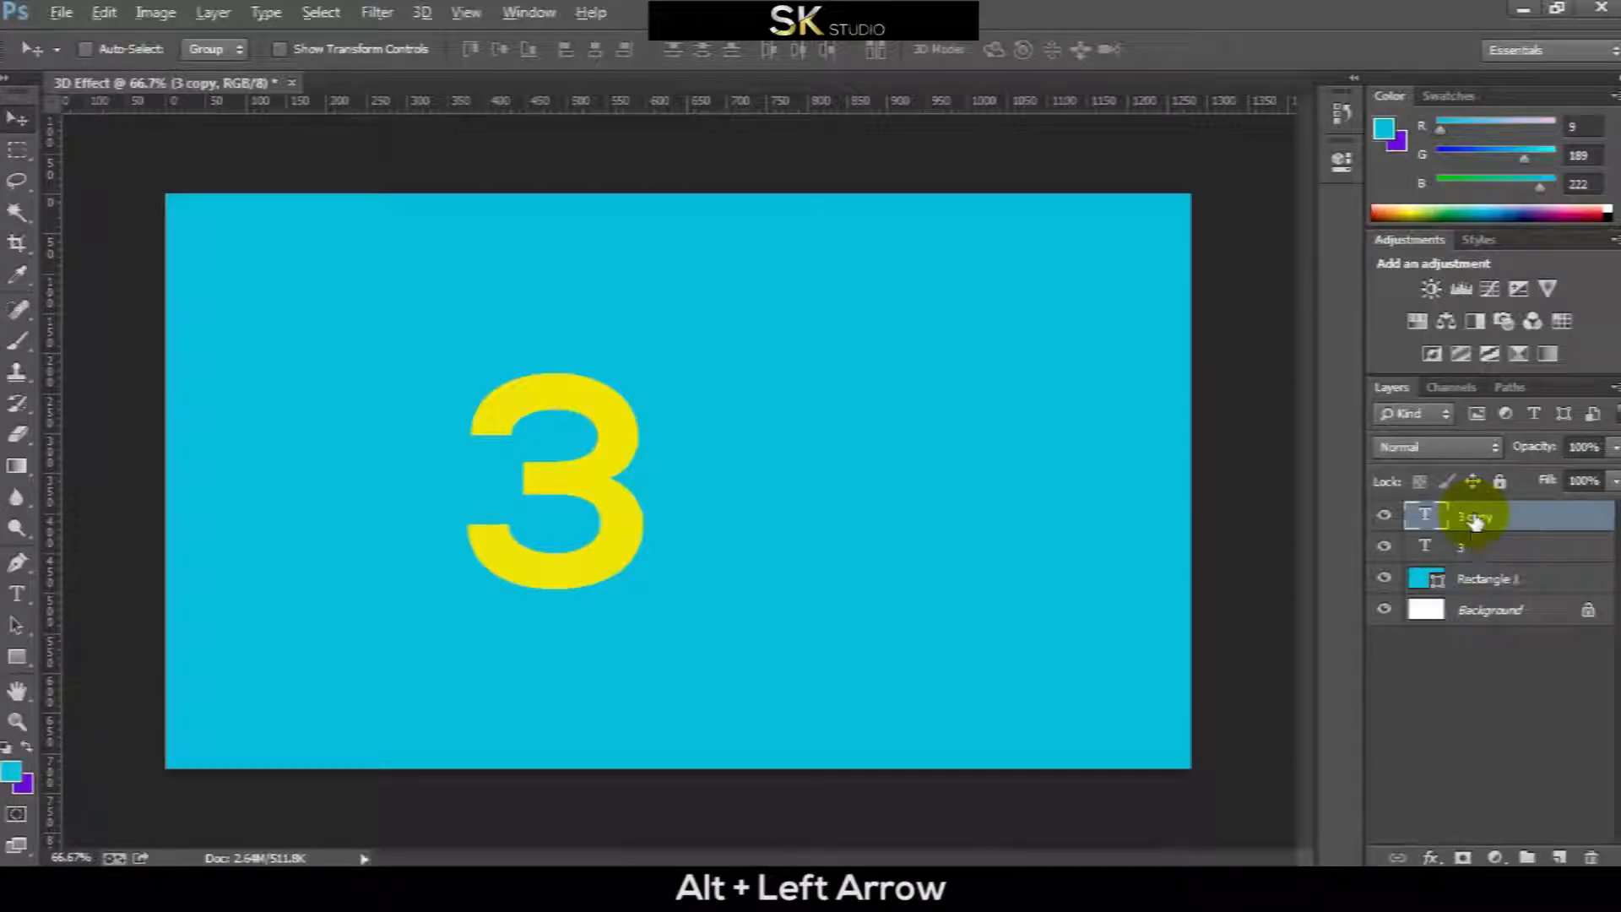
key(alt+Left)
key(alt+Left)
key(alt+Left)
key(alt+Left)
key(alt+Left)
key(alt+Left)
key(alt+Left)
key(alt+Left)
key(alt+Left)
key(alt+Left)
key(alt+Left)
key(alt+Left)
key(alt+Left)
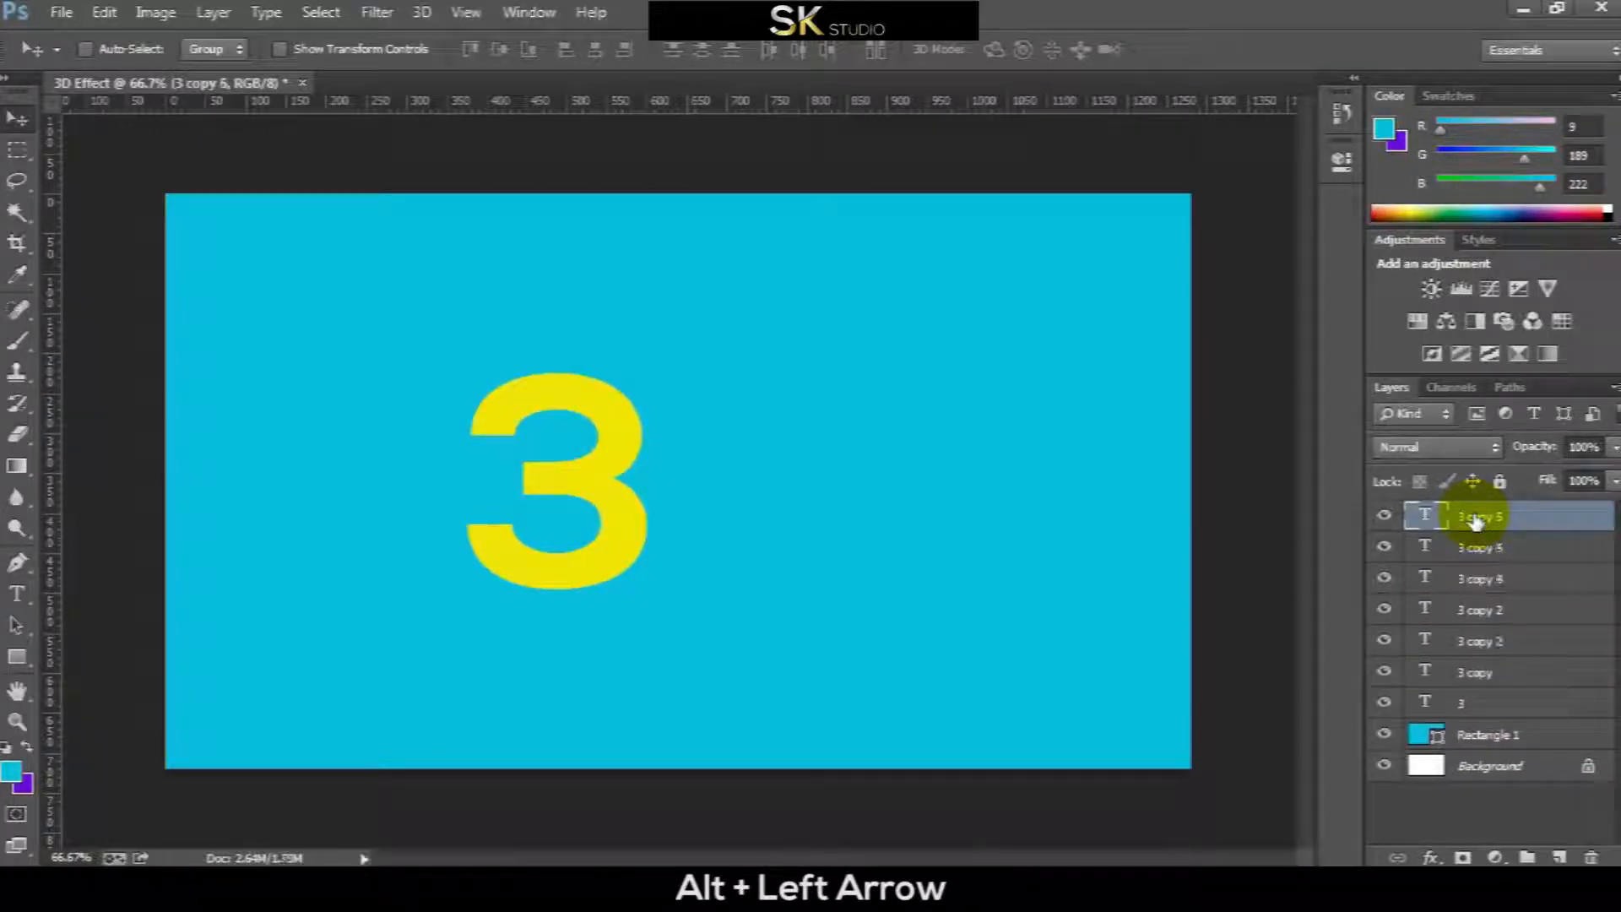
key(alt+Left)
key(alt+Left)
key(alt+Left)
key(alt+Left)
key(alt+Left)
key(alt+Left)
key(alt+Left)
key(alt+Left)
key(alt+Left)
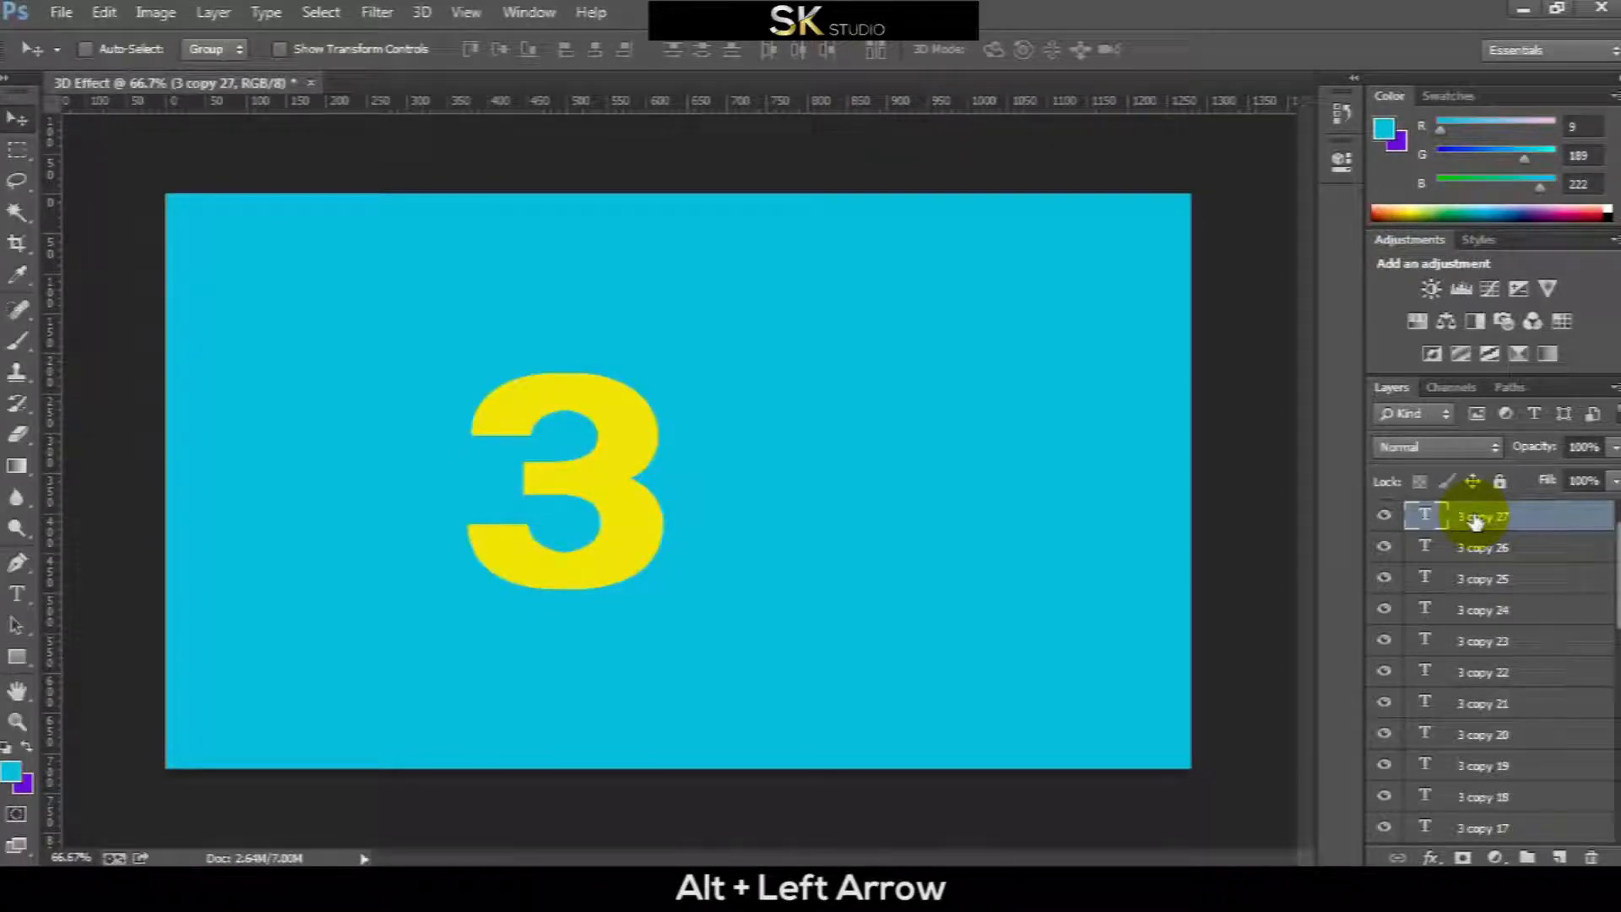
Delete the two topmost duplicate layers, 3 copy 27 and 3 copy 26.
shift+click(1517, 545)
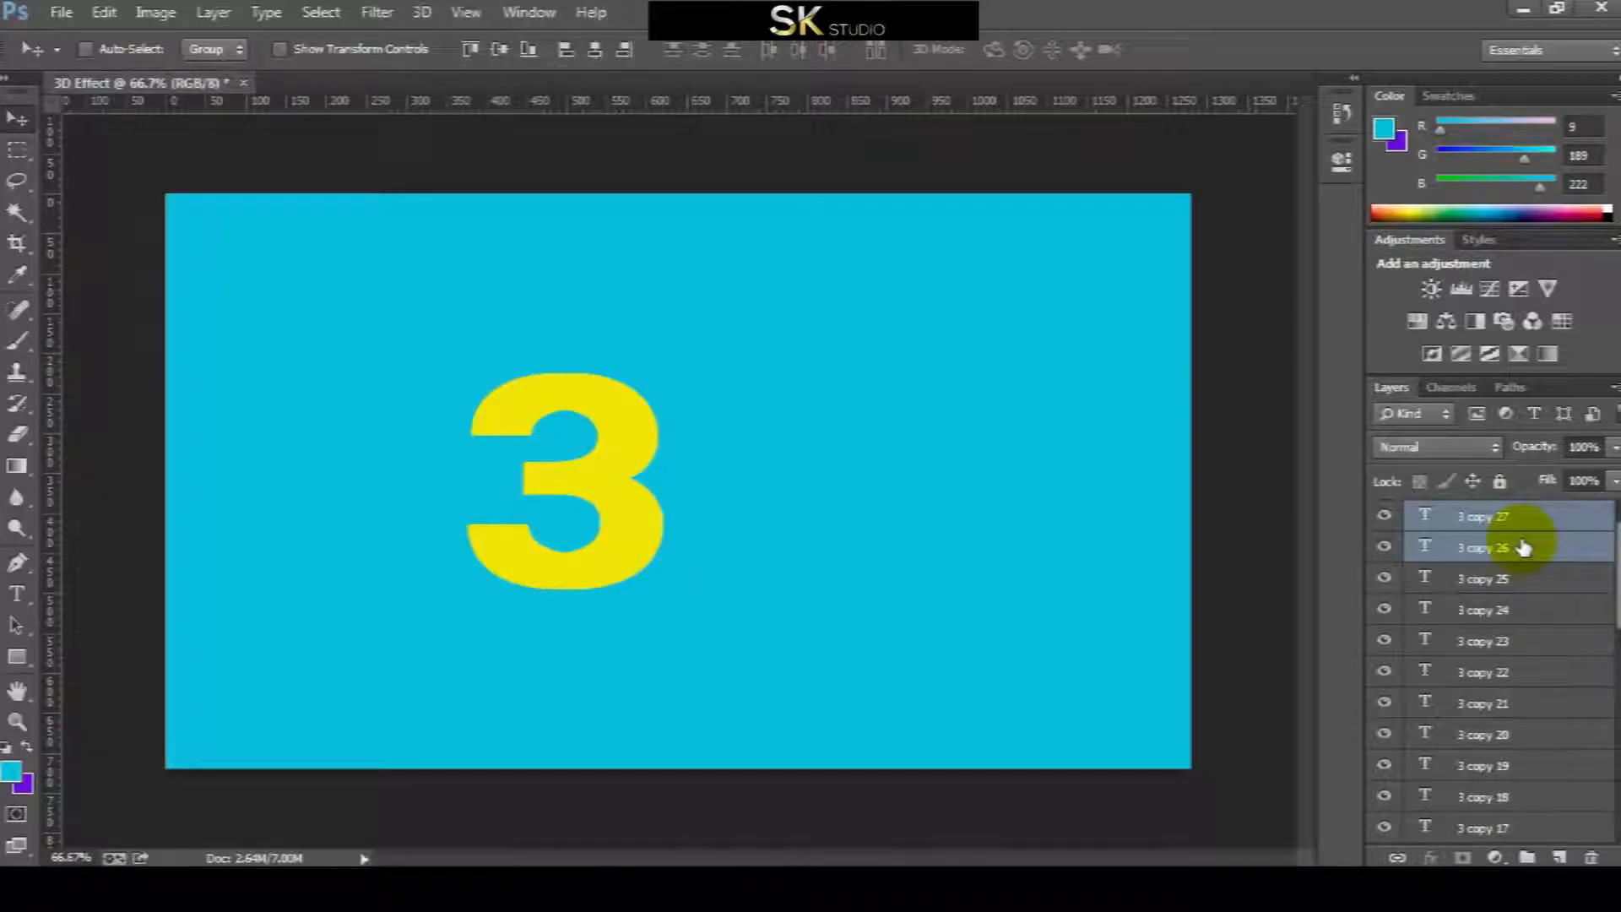
click(1590, 856)
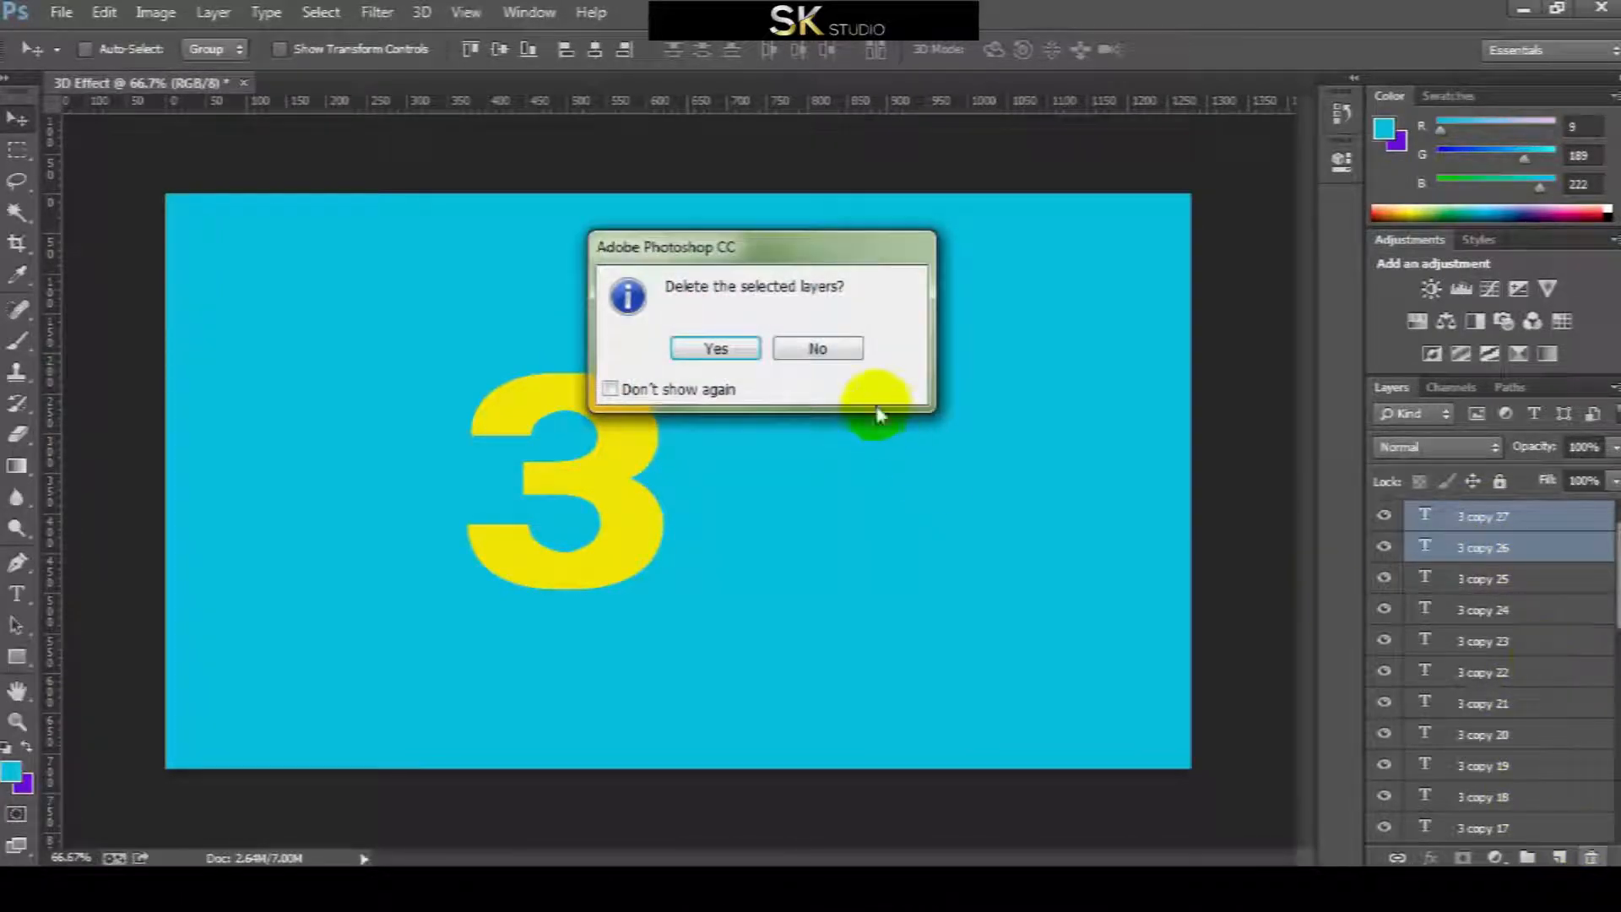
click(715, 347)
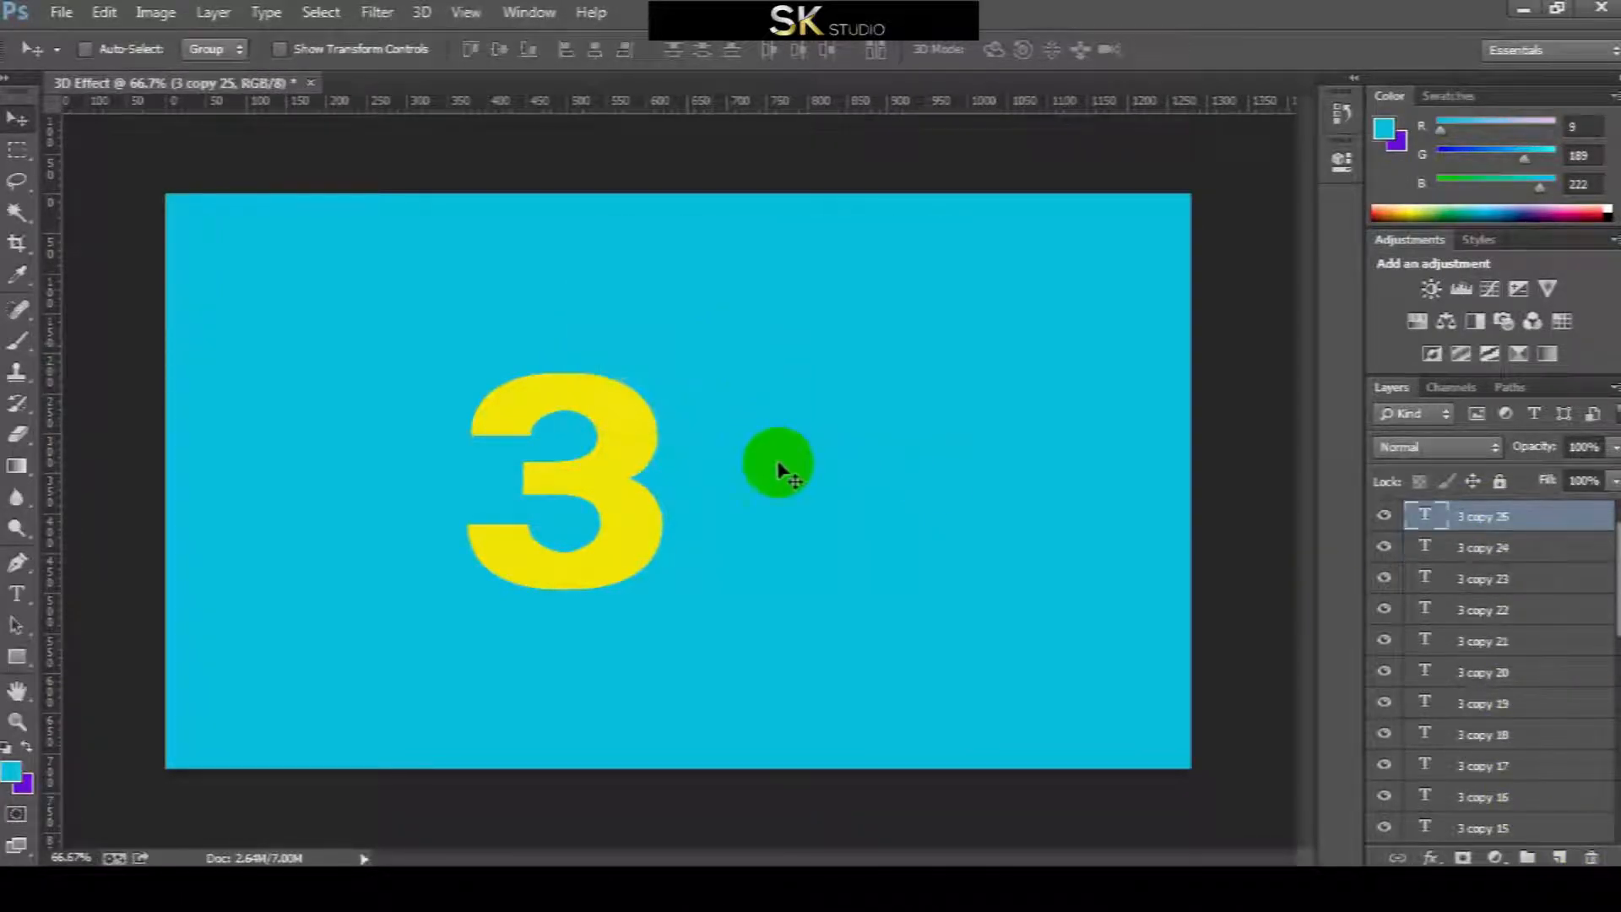
Group all the duplicate layers from 3 copy 25 down to 3 copy, leaving the original 3 layer ungrouped.
click(1534, 552)
click(1501, 518)
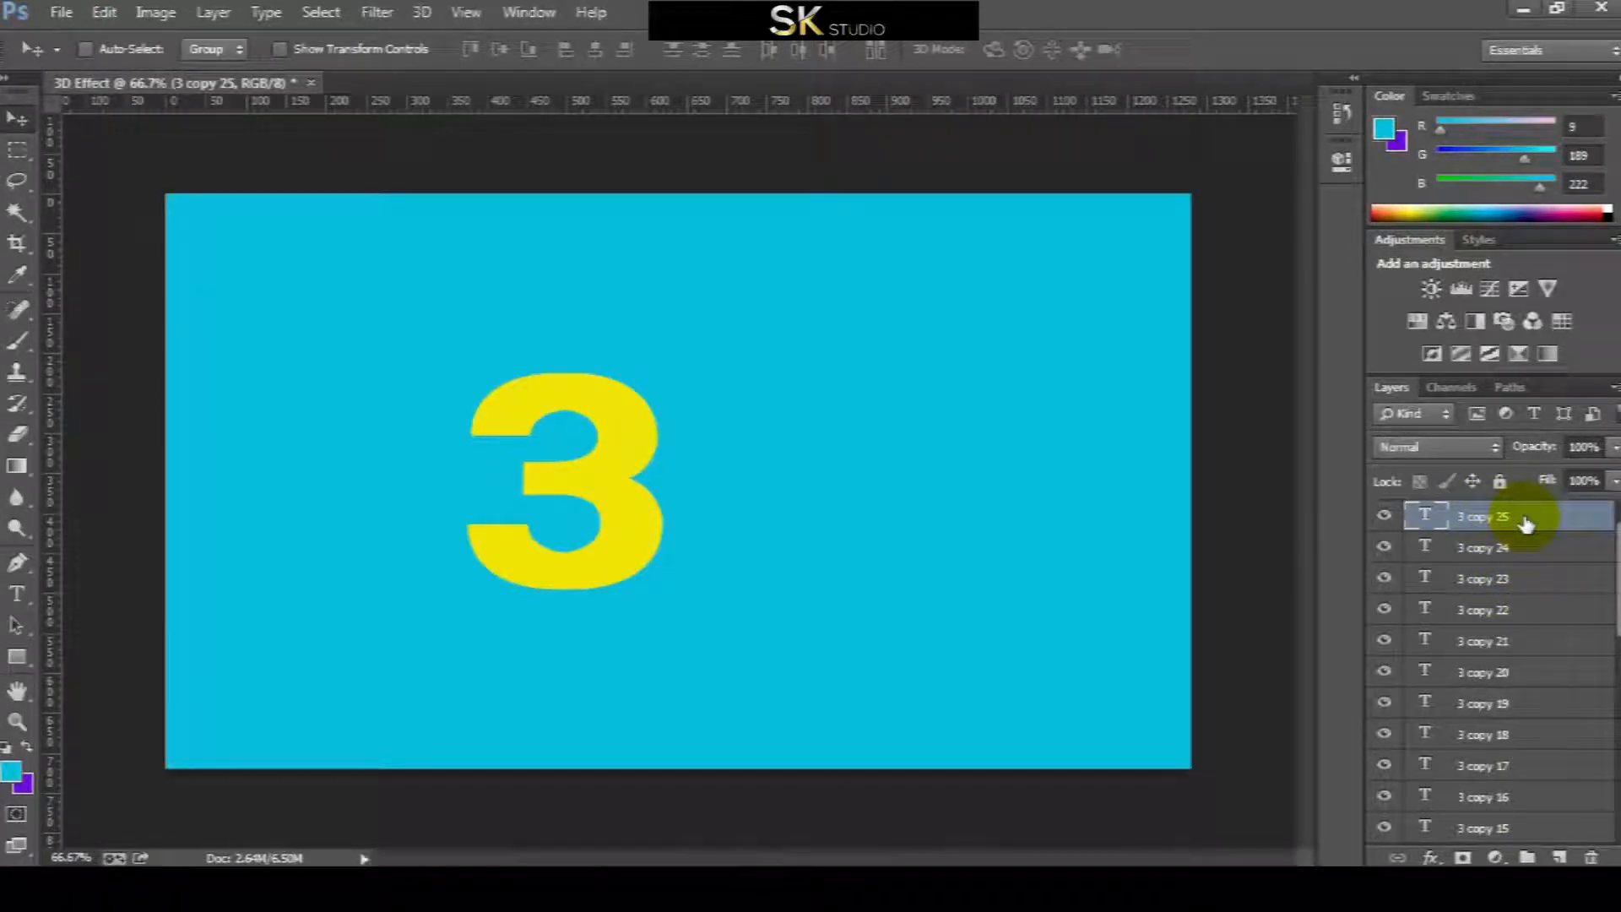
scroll(1520, 675, down, 6)
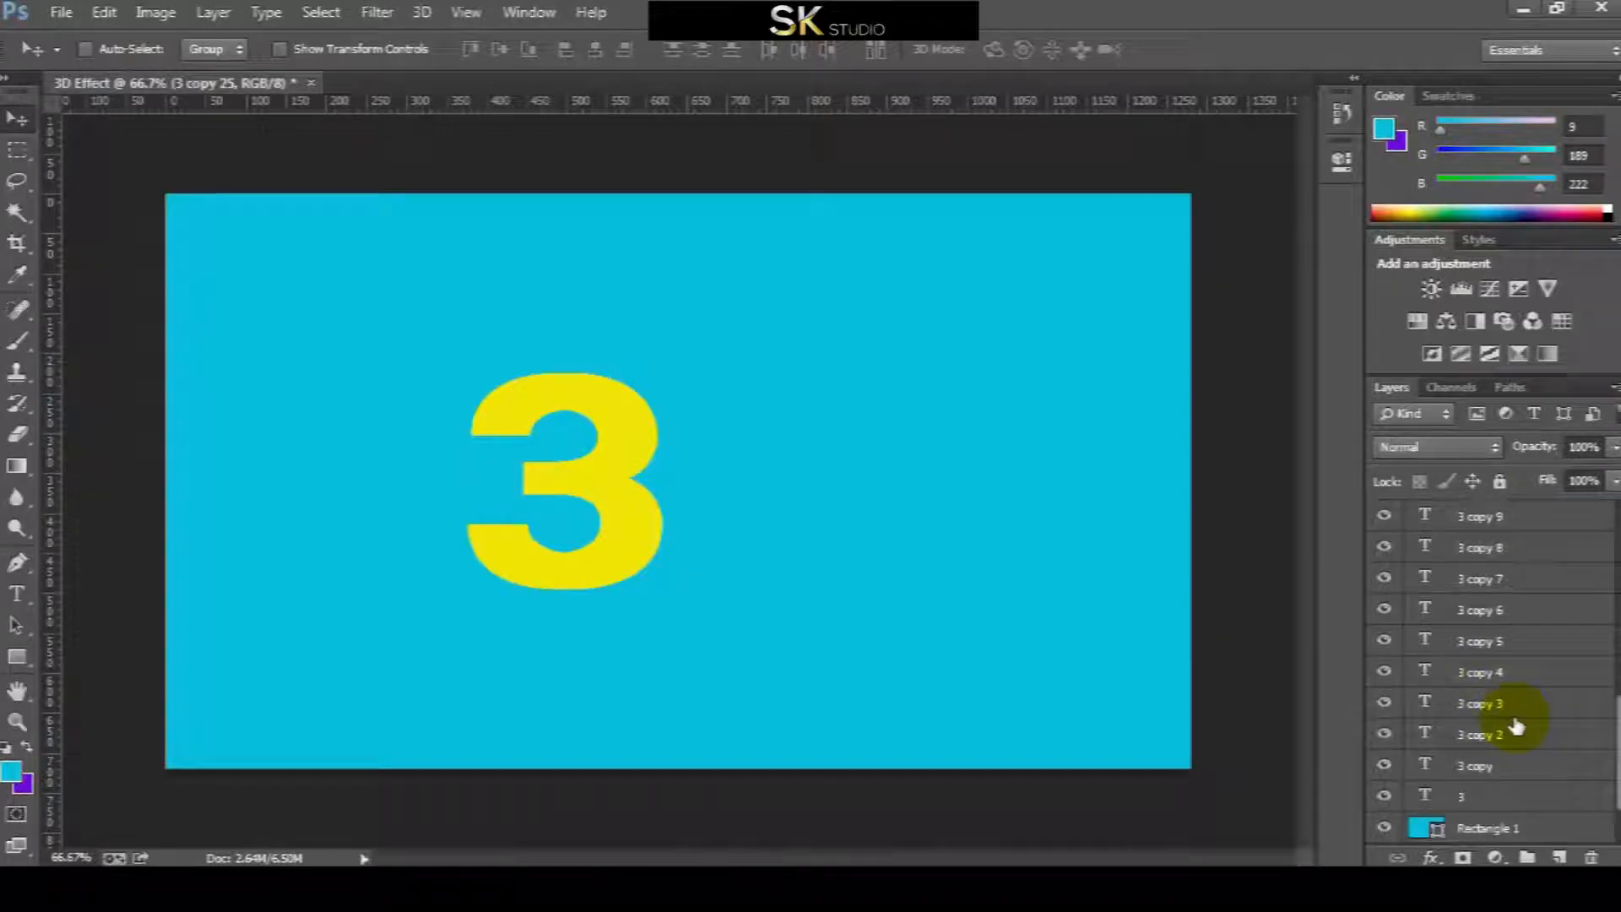
shift+click(1495, 764)
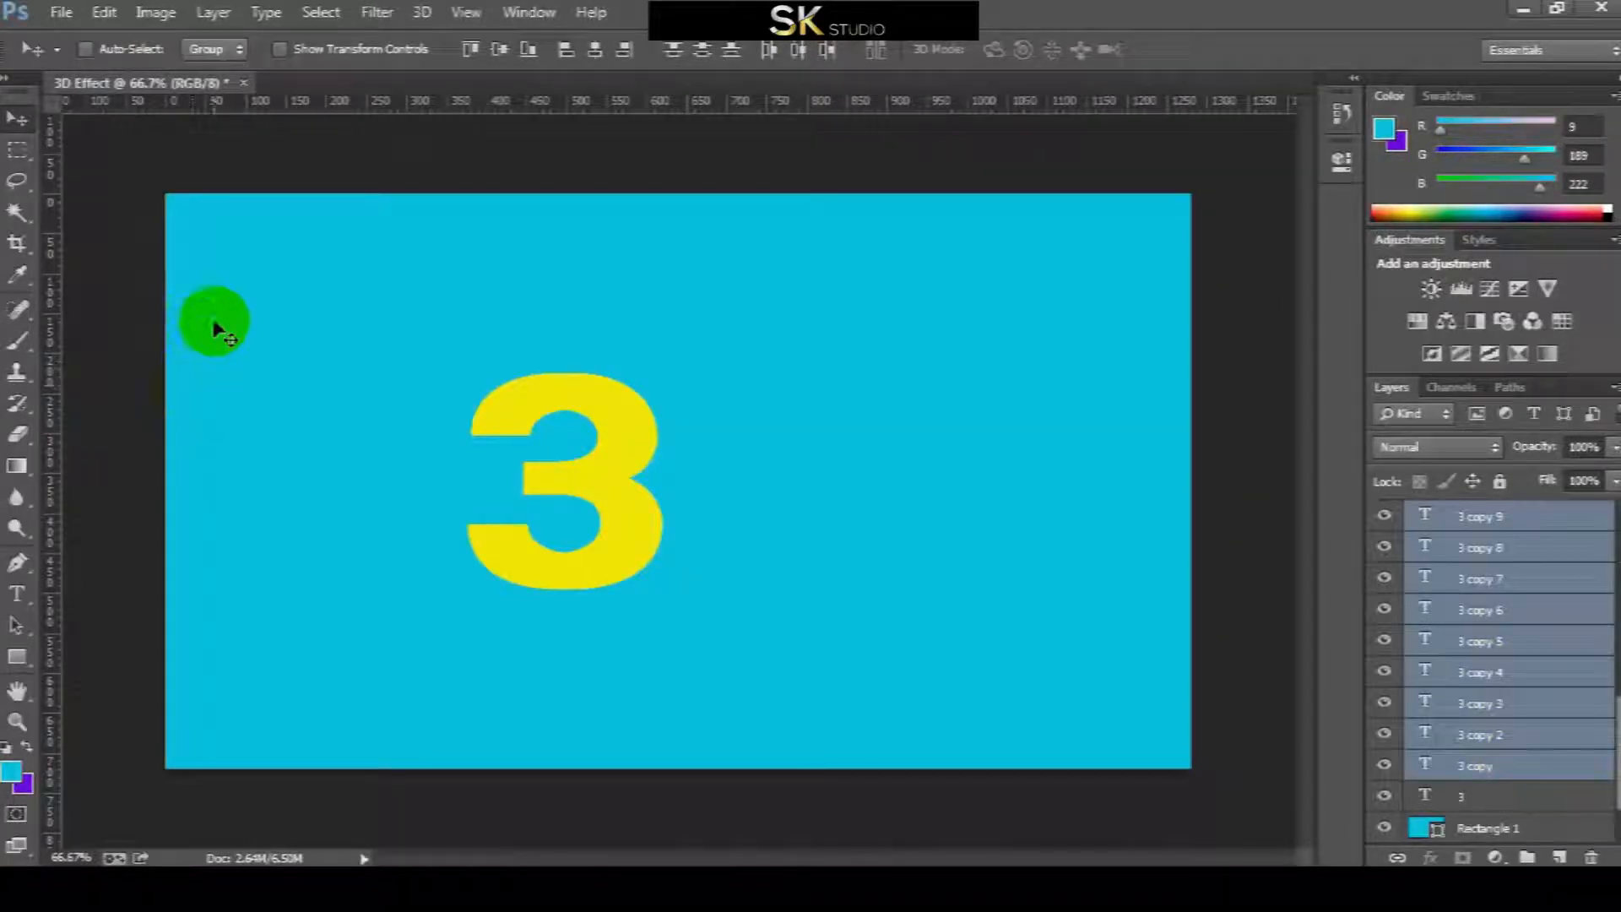
click(213, 13)
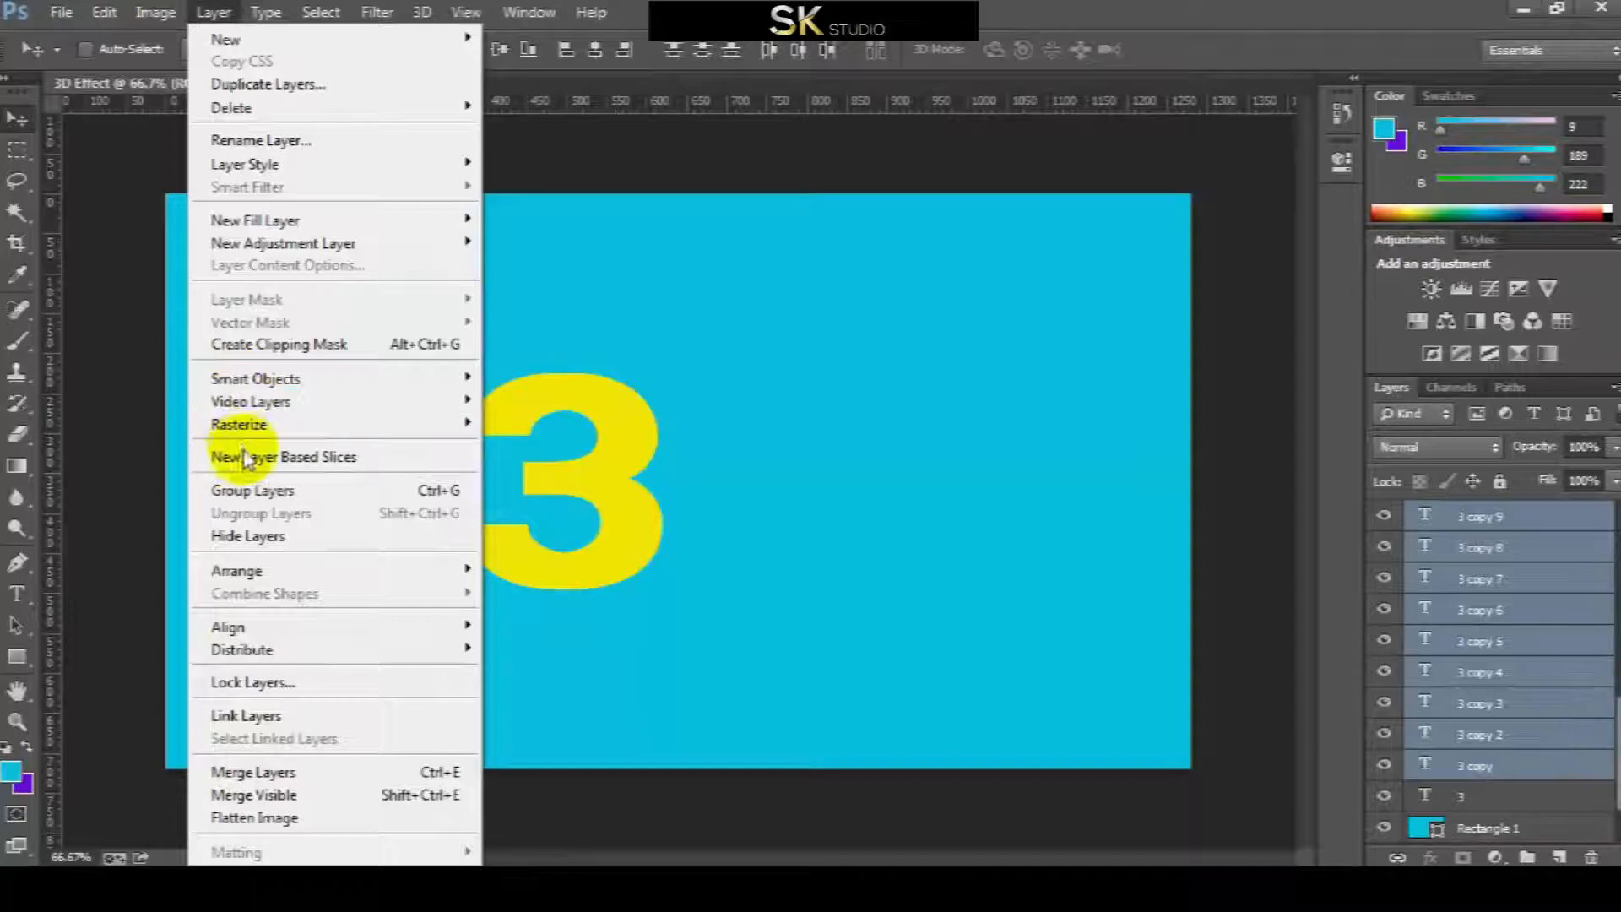
click(268, 494)
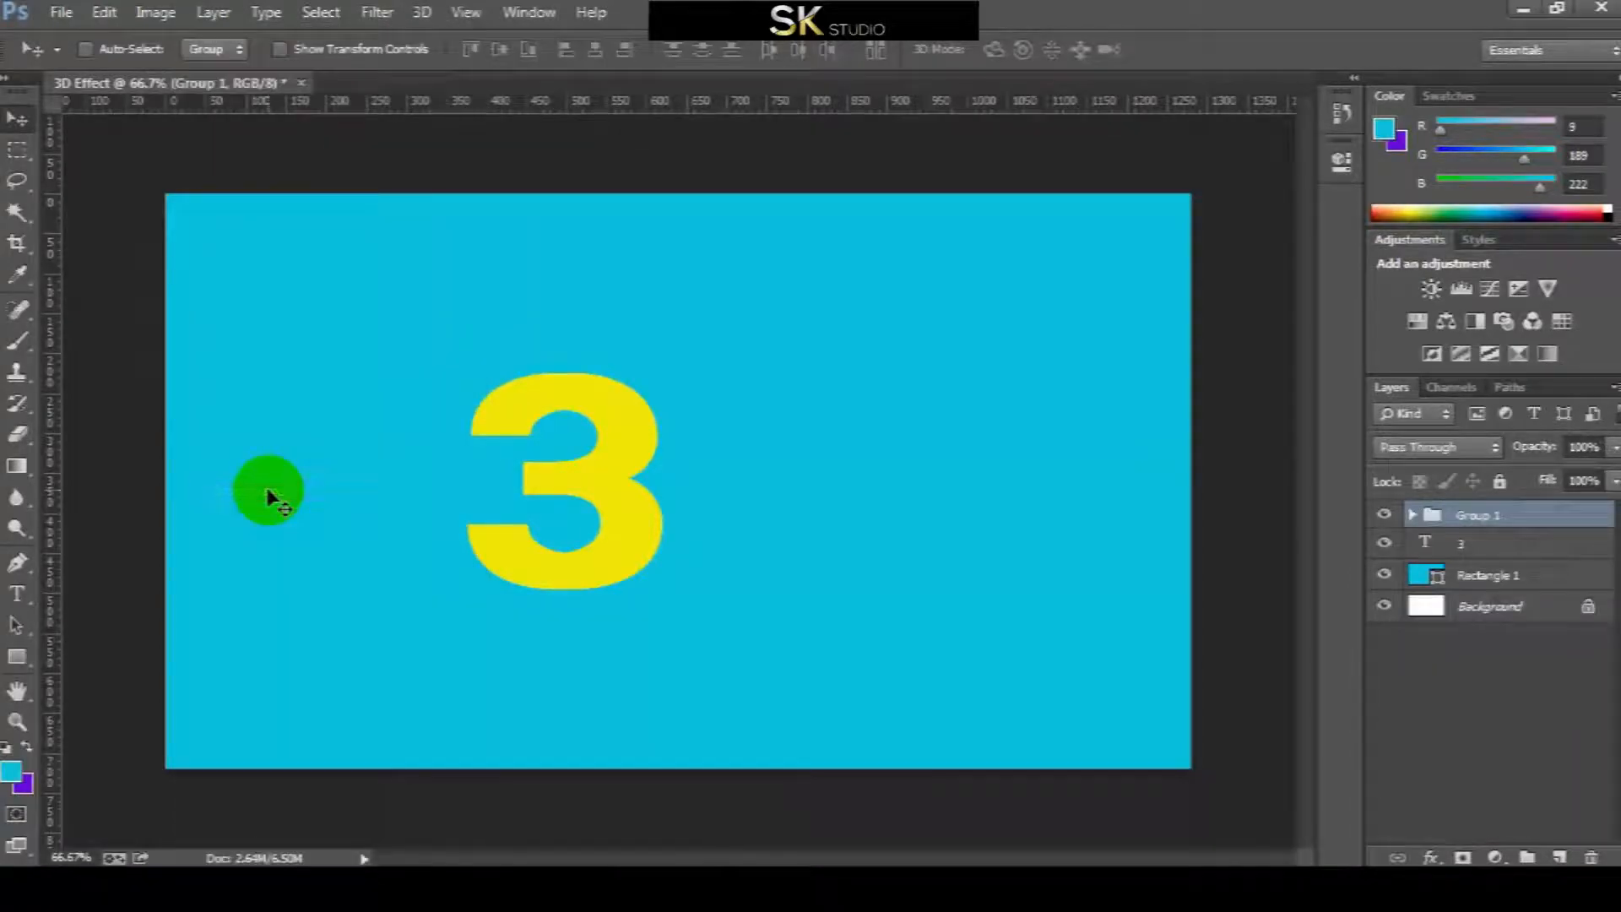
Rename the new layer group as 3 Effects.
double_click(1469, 516)
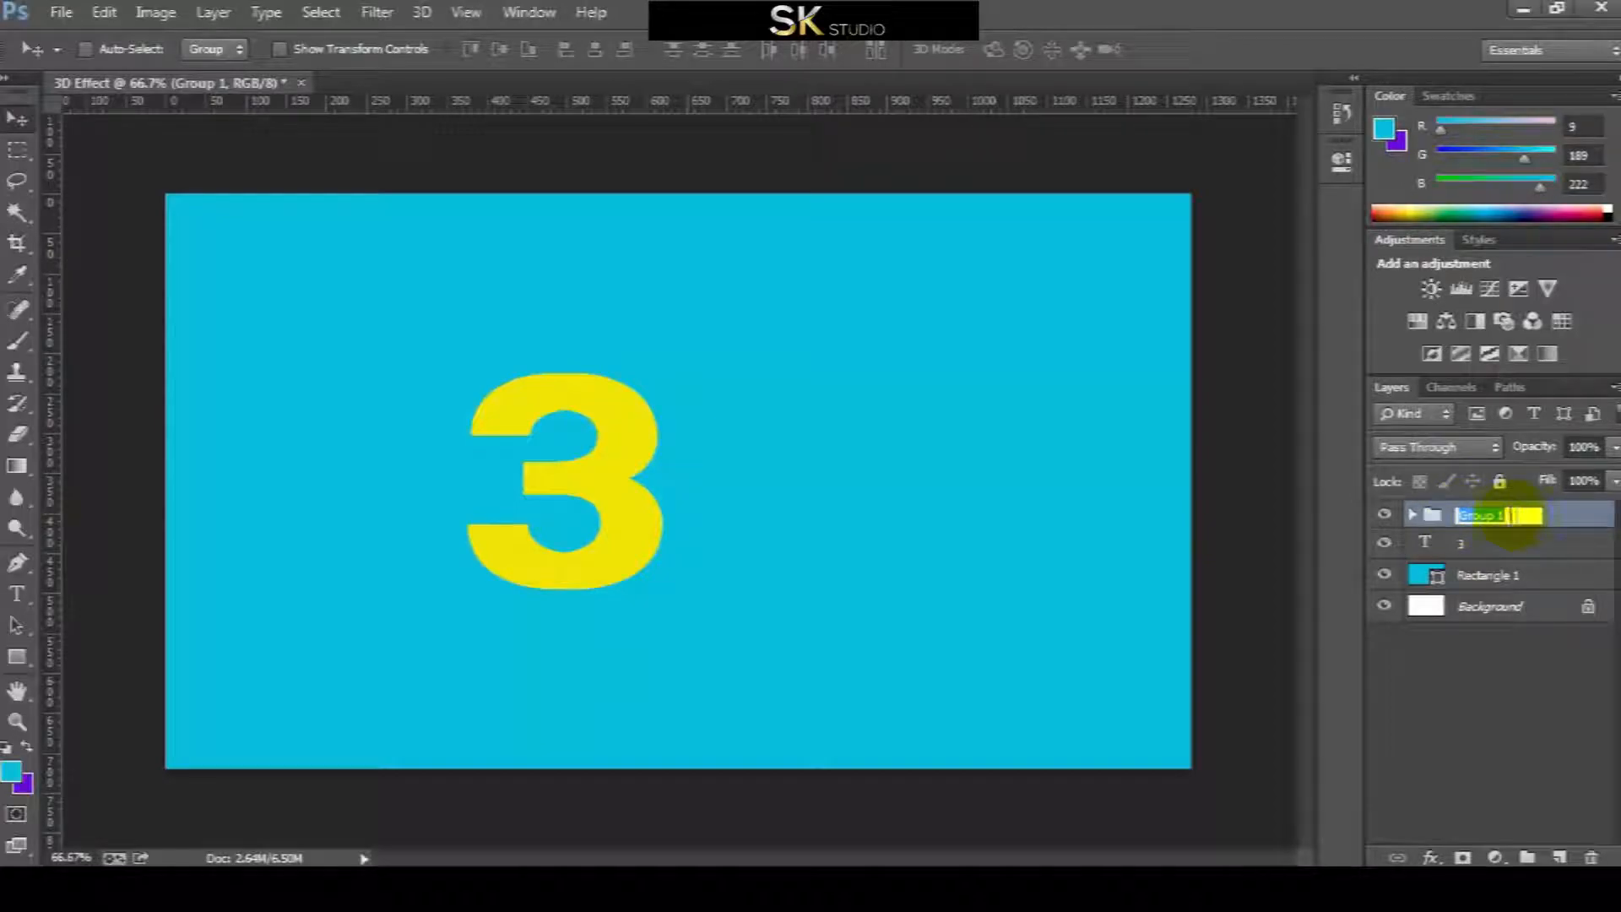
text(3)
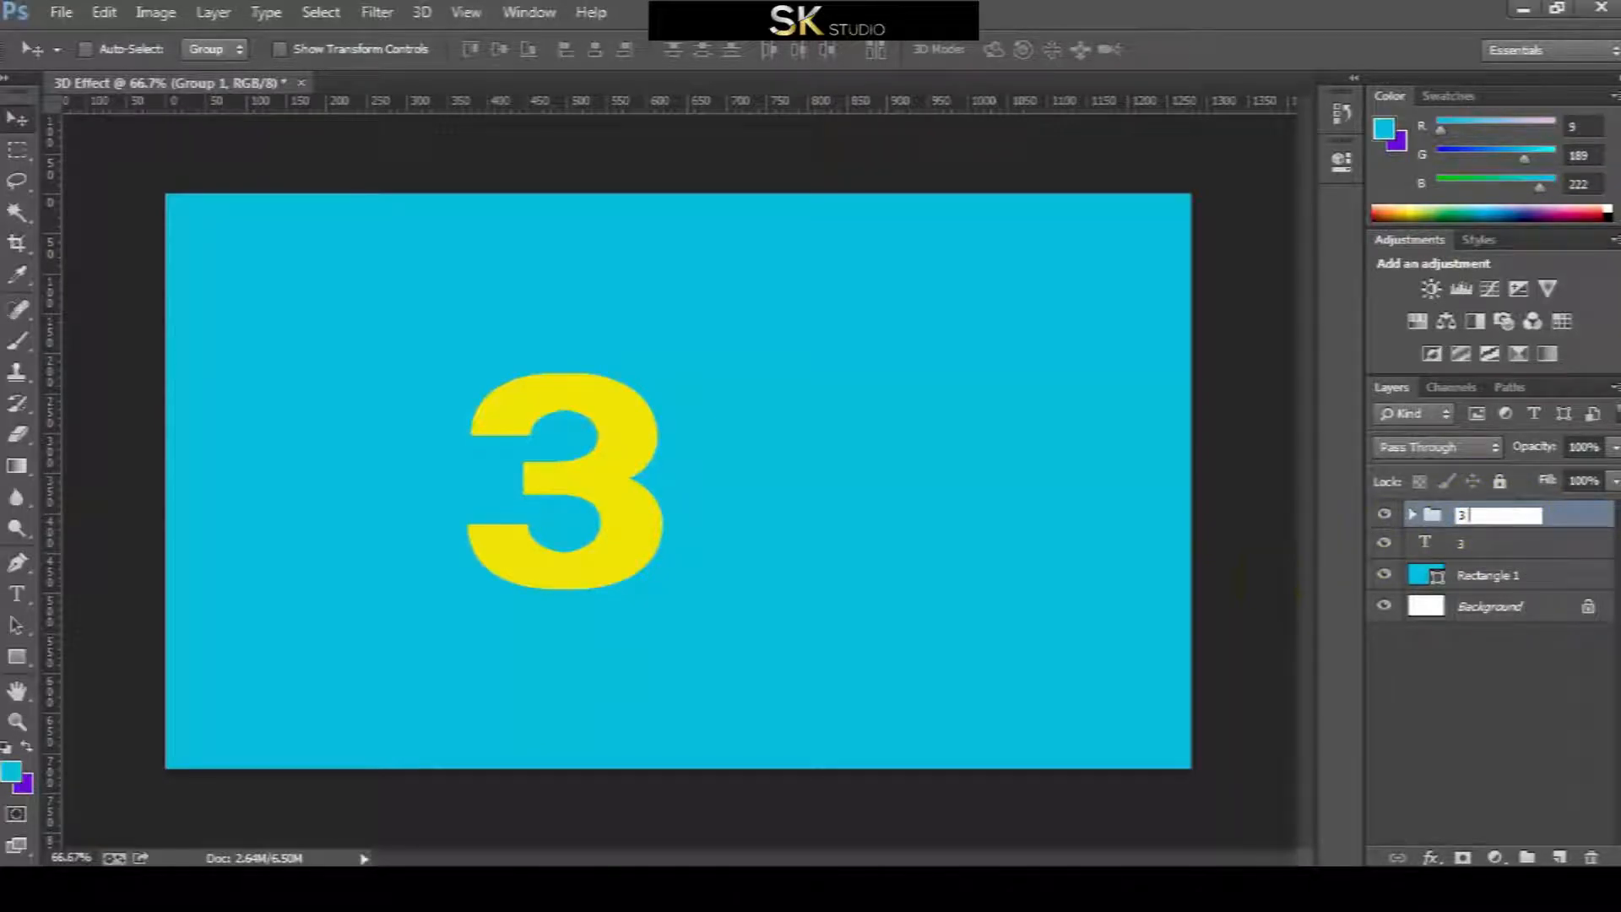
text( Effects)
key(Return)
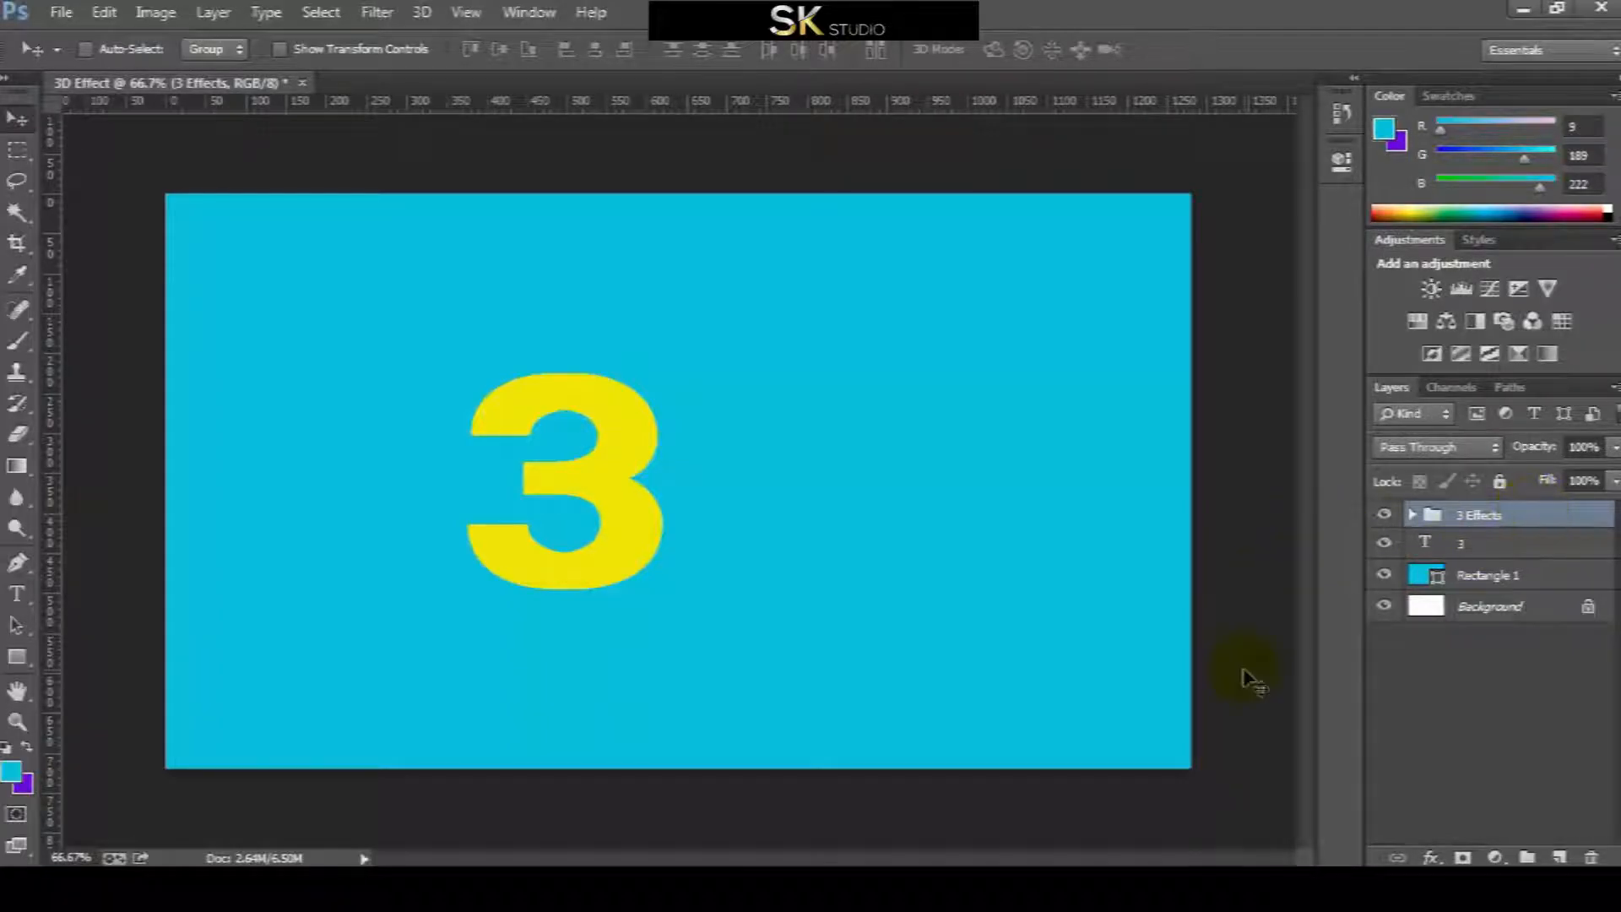
Add a Color Overlay layer style to the 3 Effects group in dark yellow #968303.
click(211, 13)
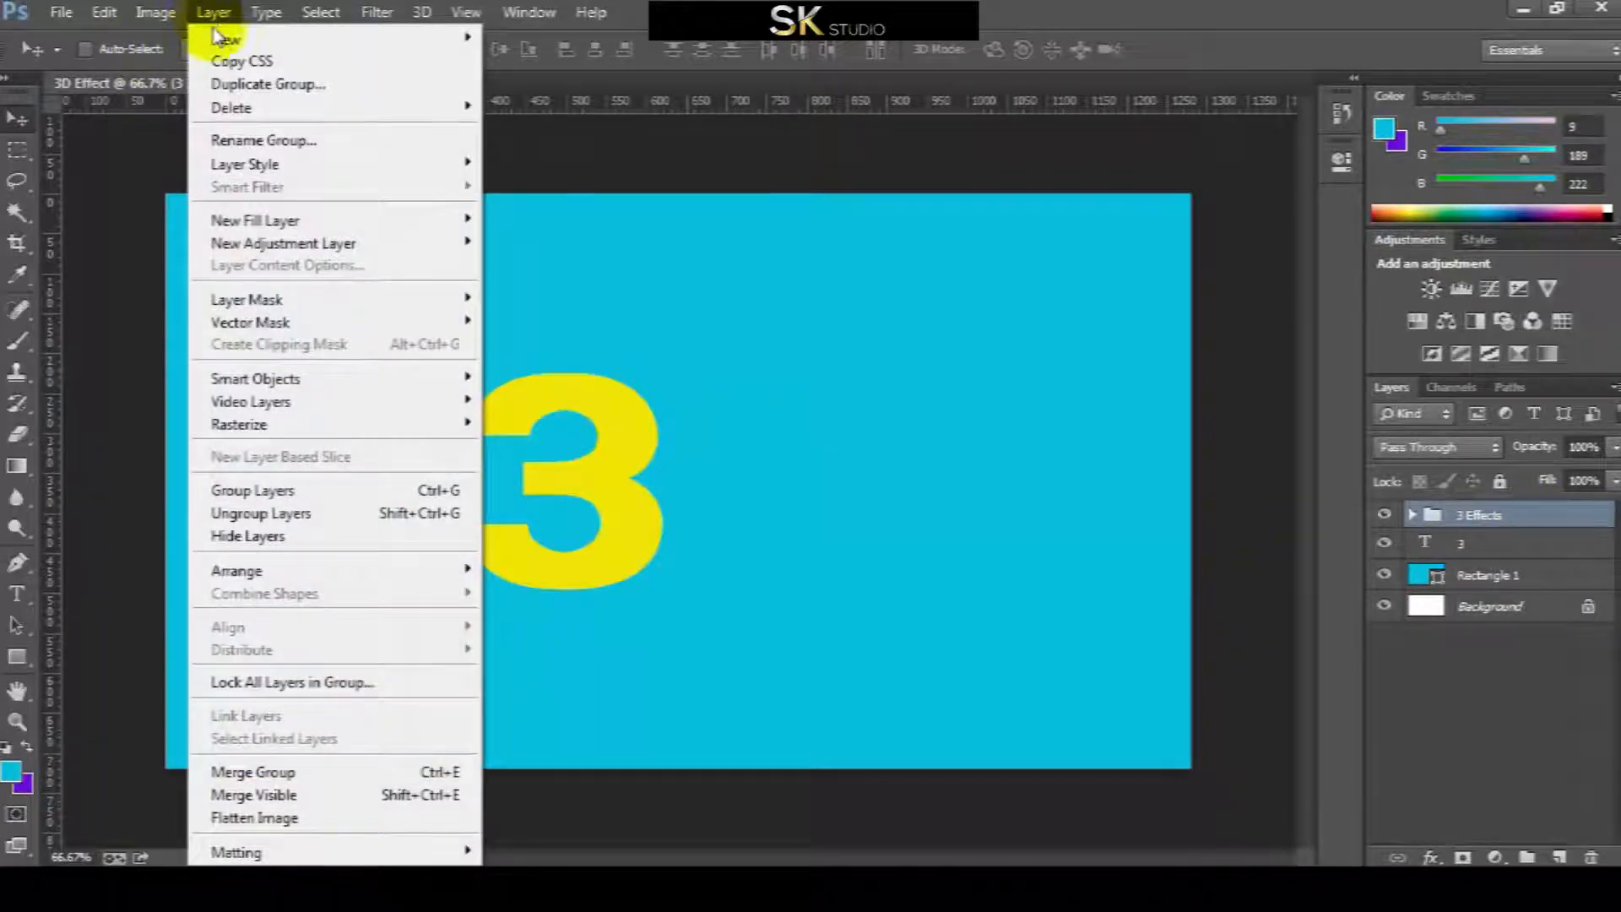
mouse_move(307, 173)
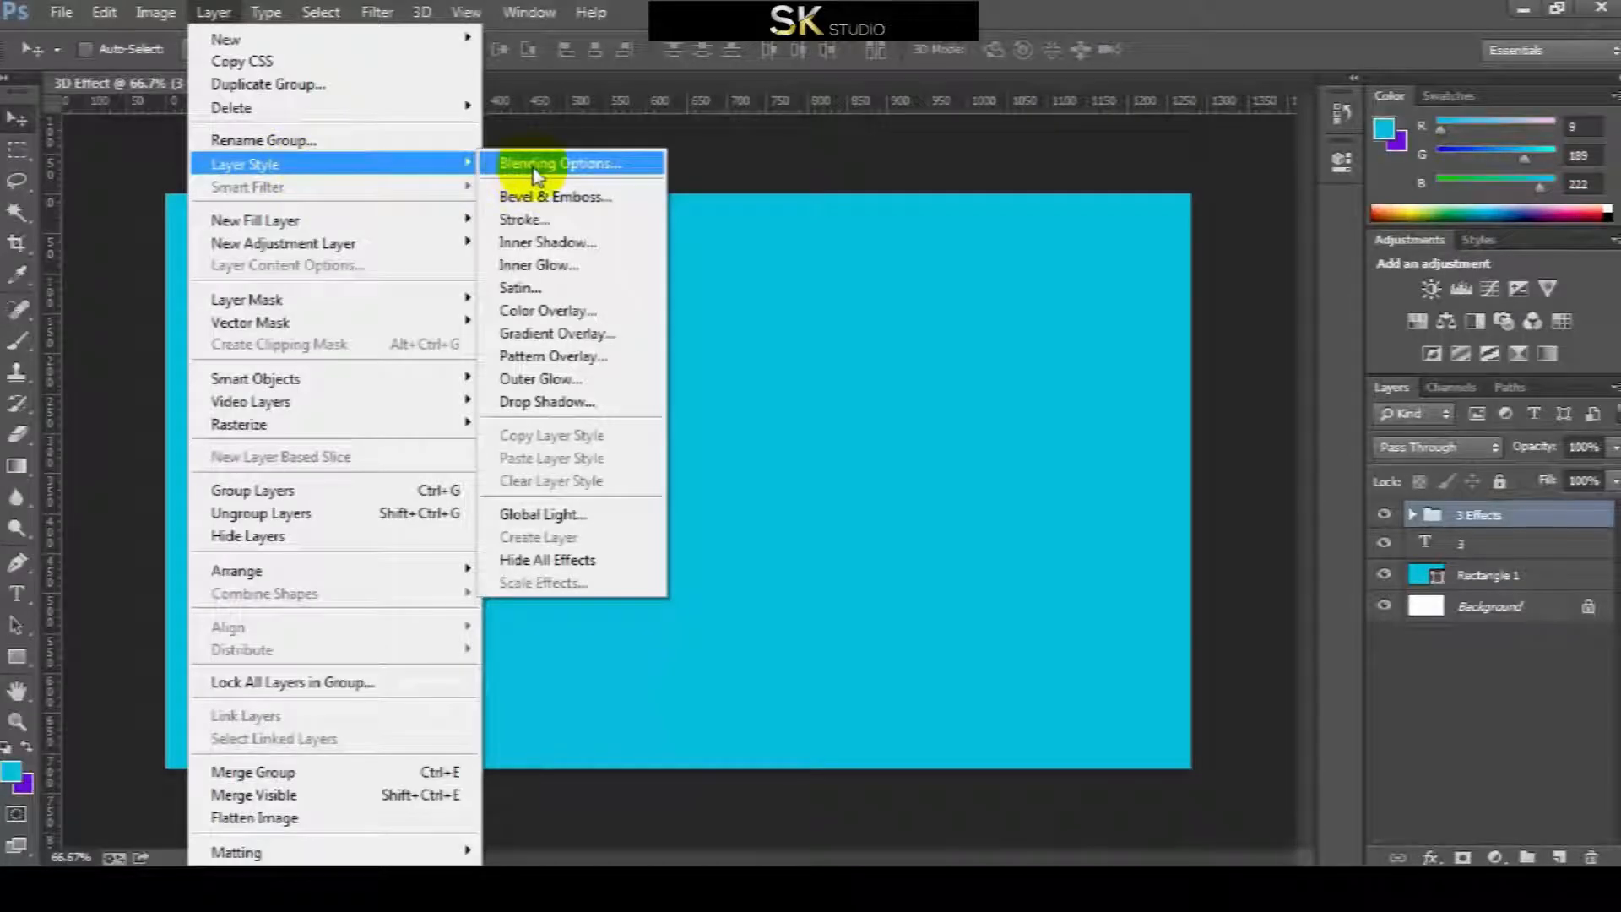
click(564, 312)
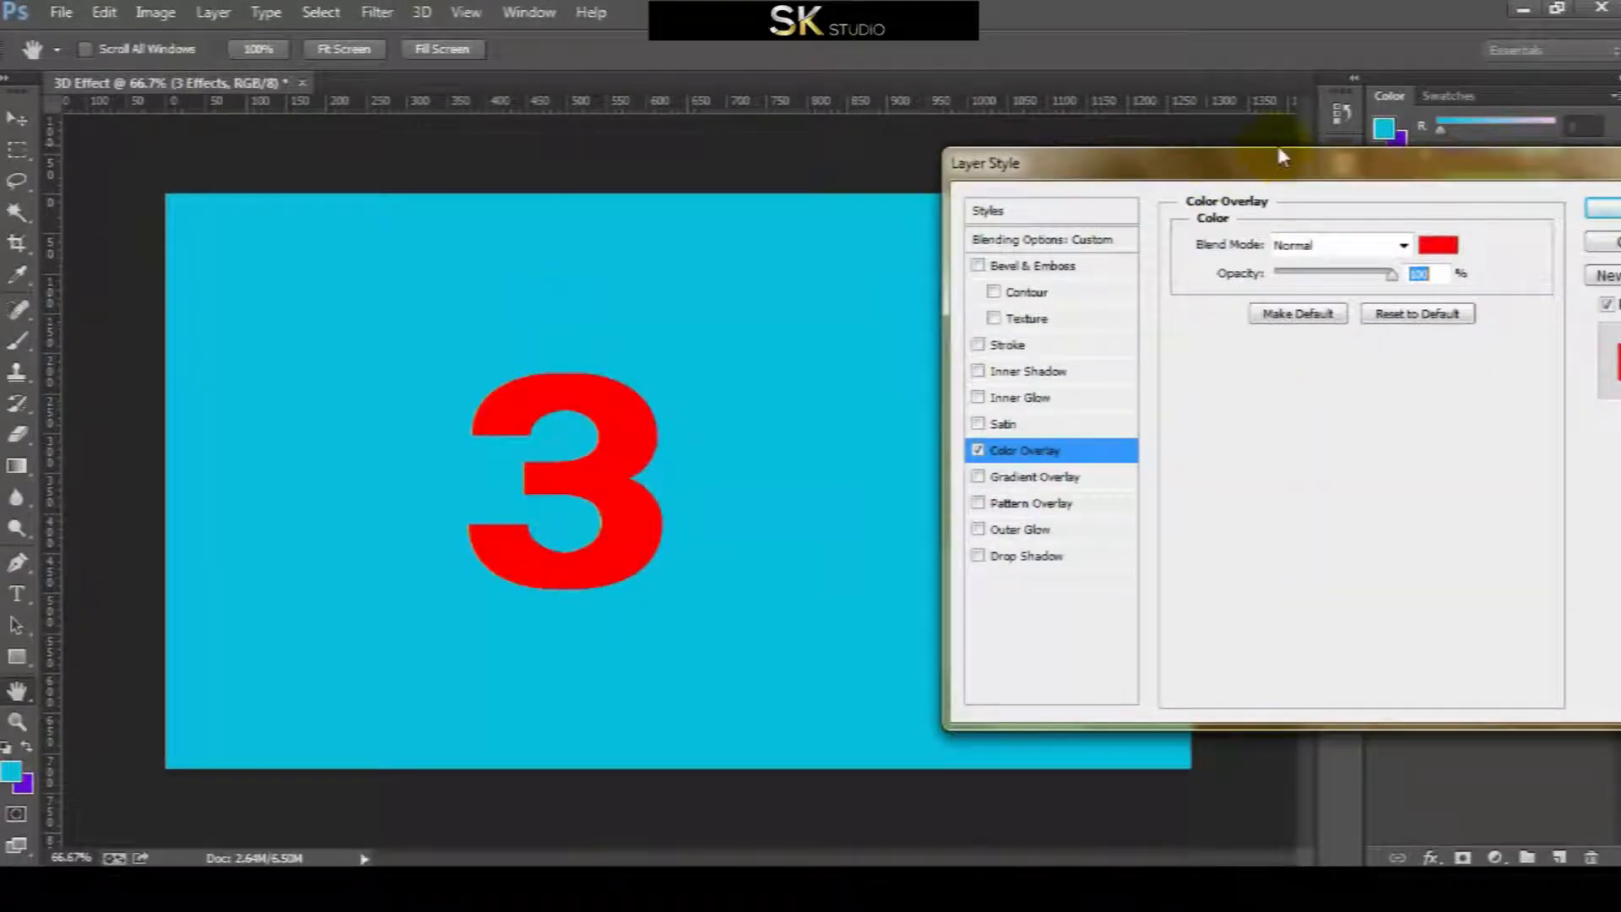
drag(1247, 168, 1092, 165)
click(1282, 240)
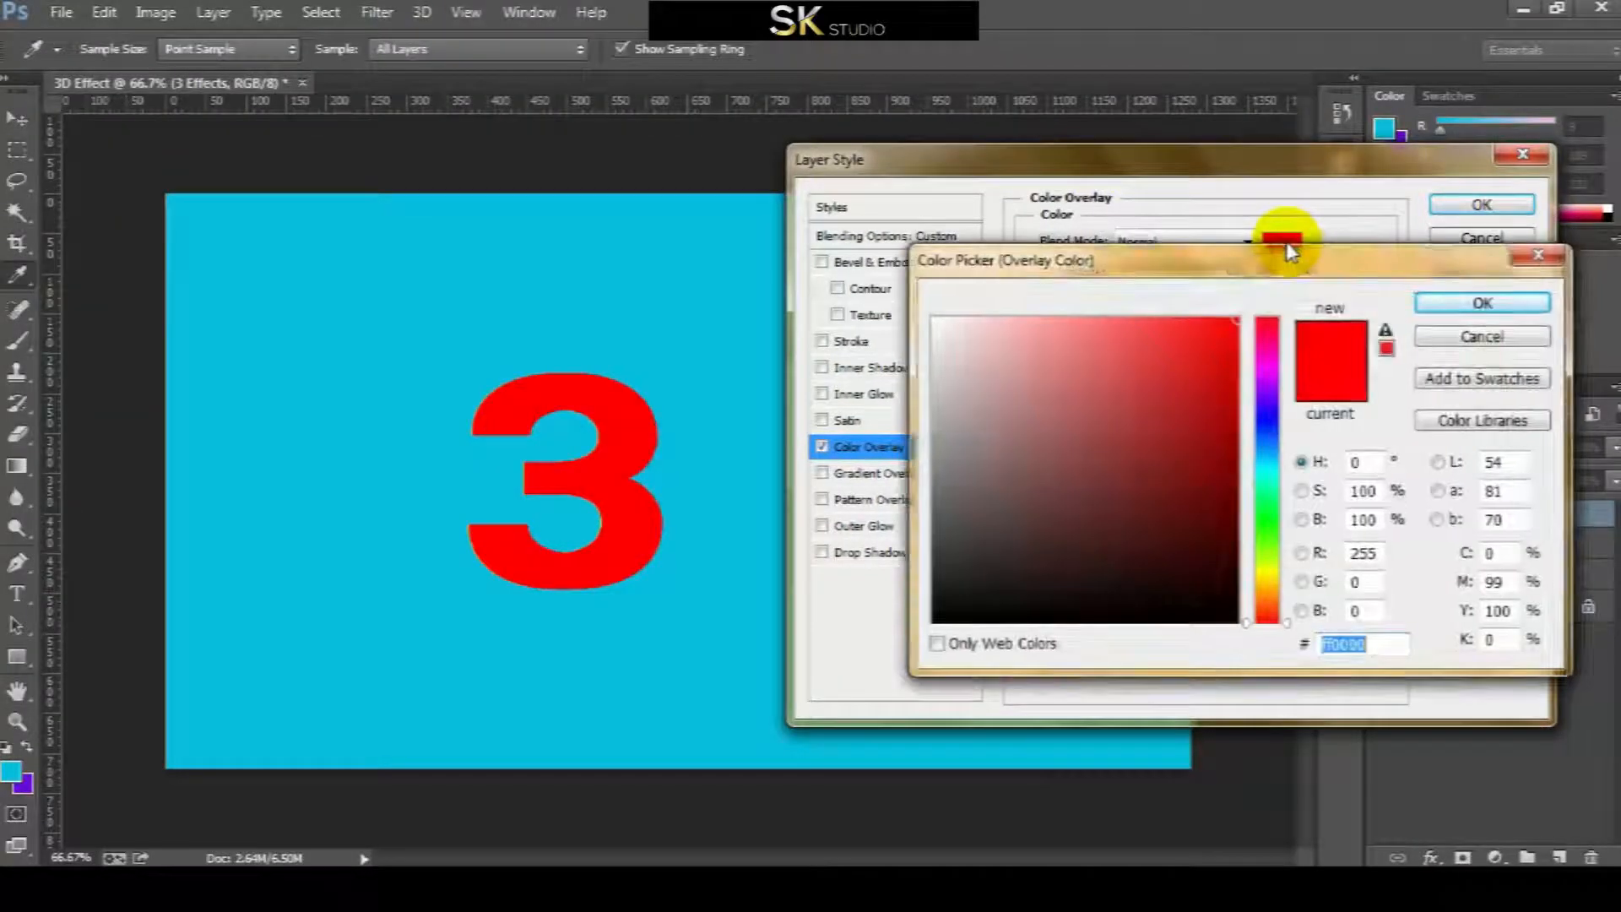
click(1274, 586)
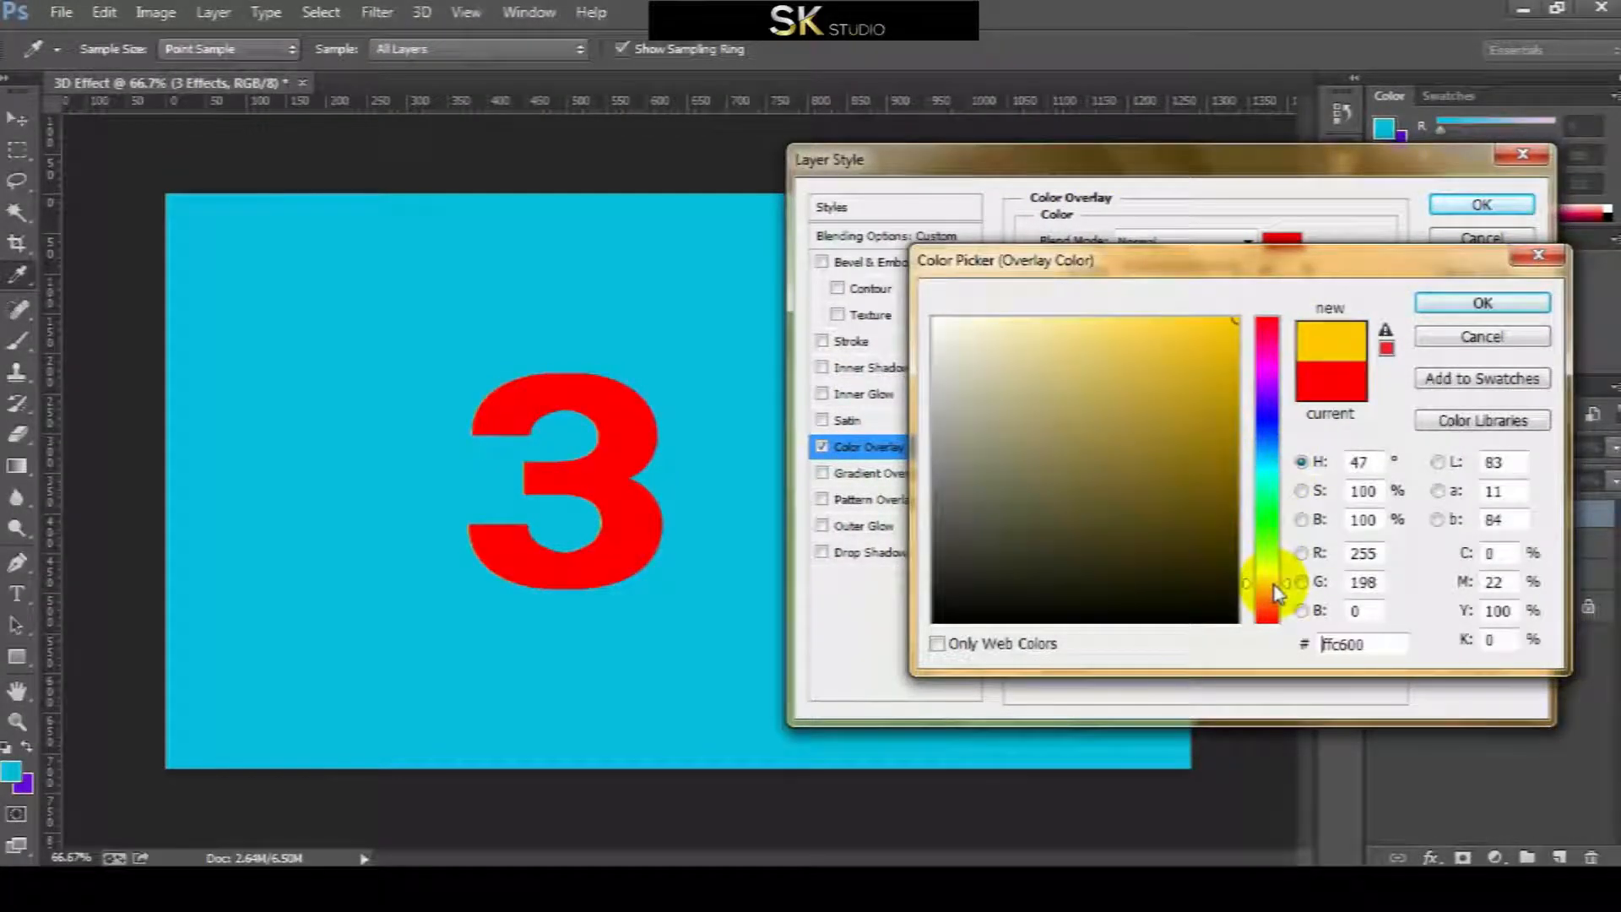
click(1268, 580)
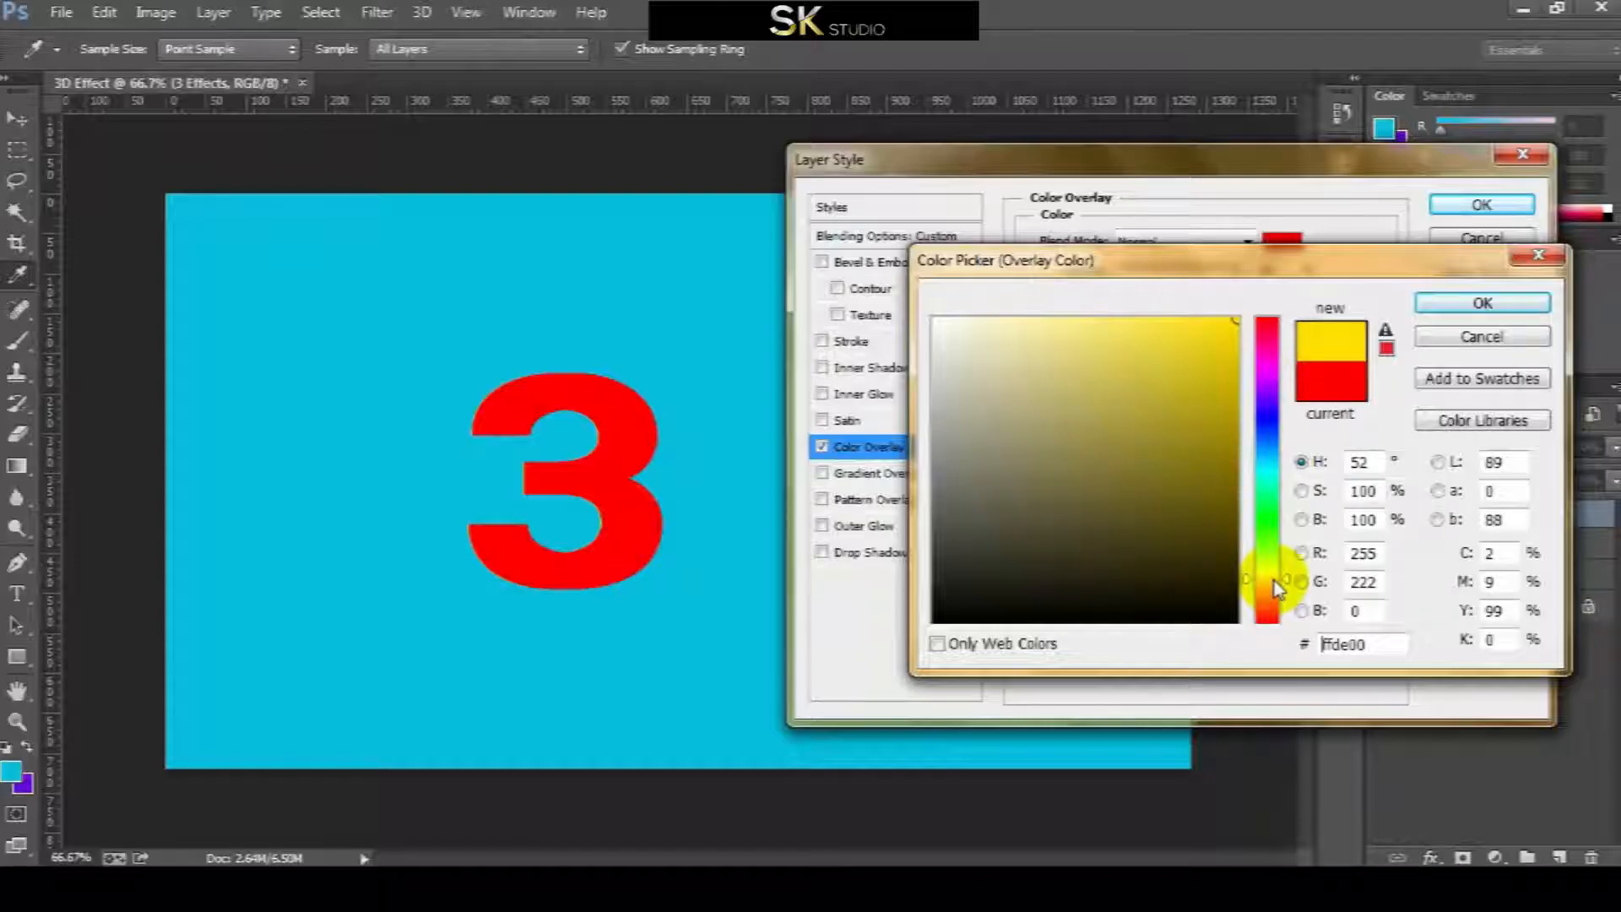
click(1232, 443)
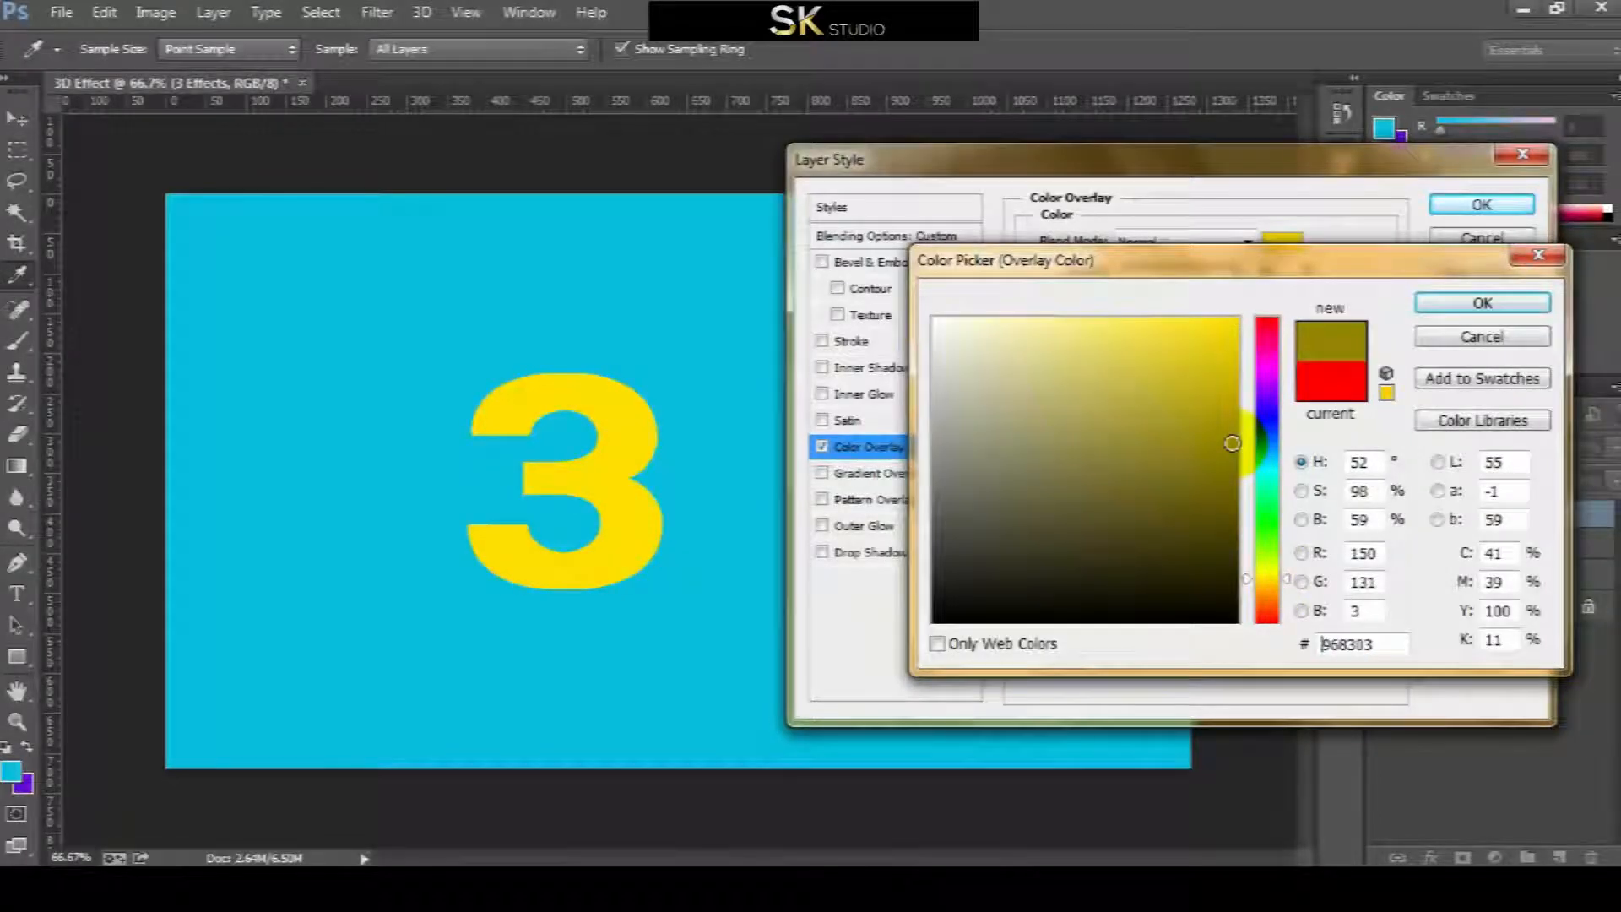
click(1448, 306)
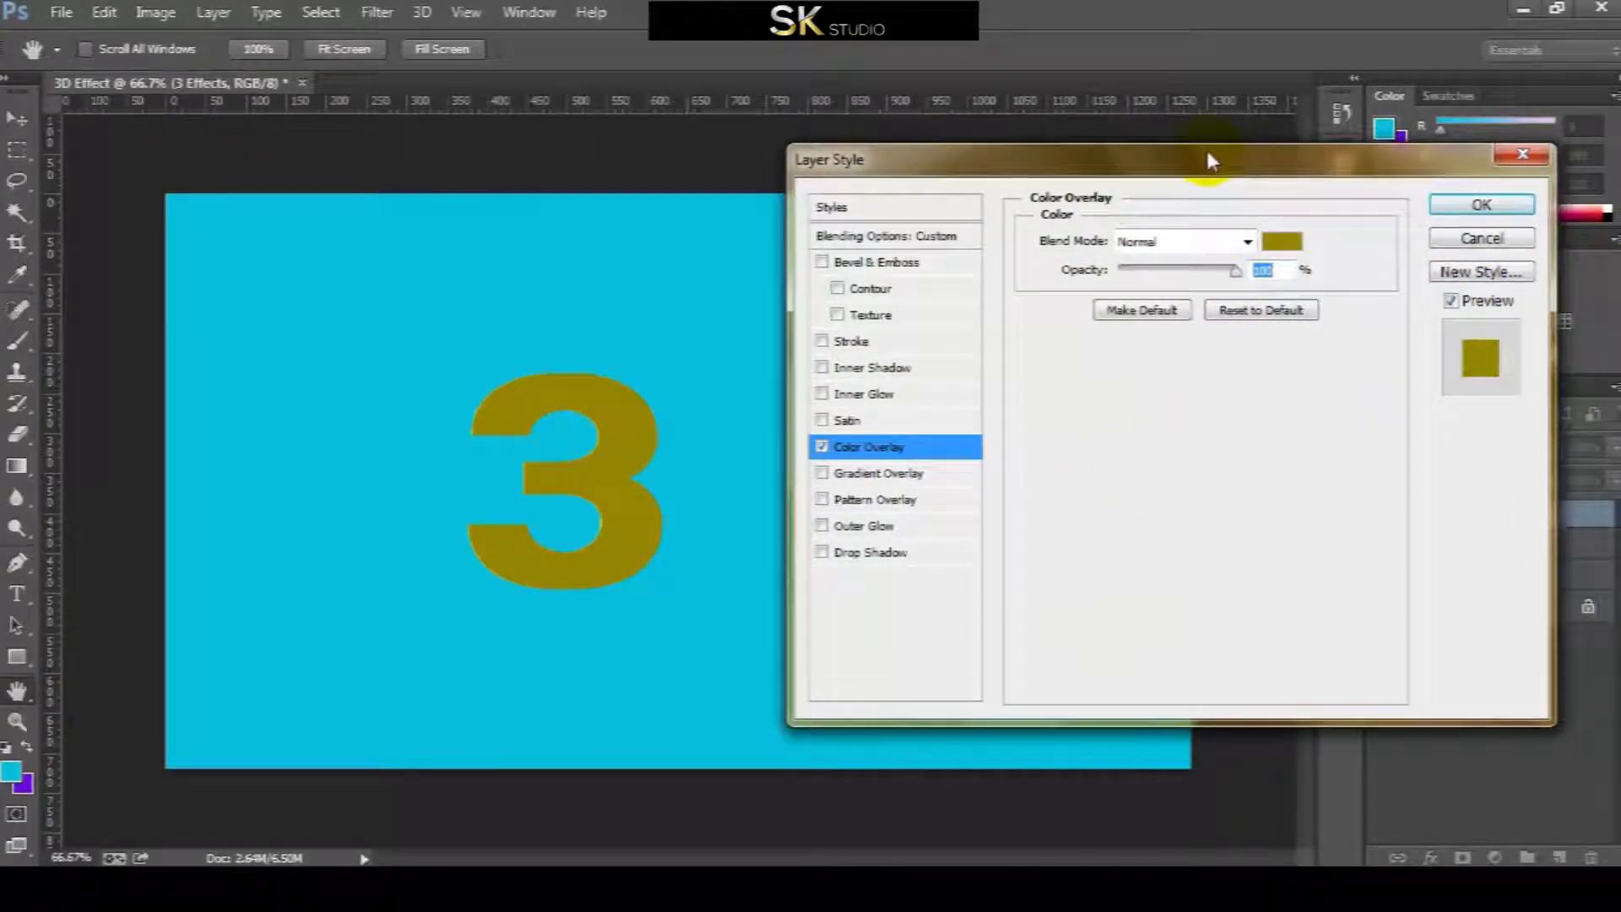
Enable a Drop Shadow on the 3 Effects group with global light off, angle 180° and opacity 50%.
drag(1209, 169, 1152, 174)
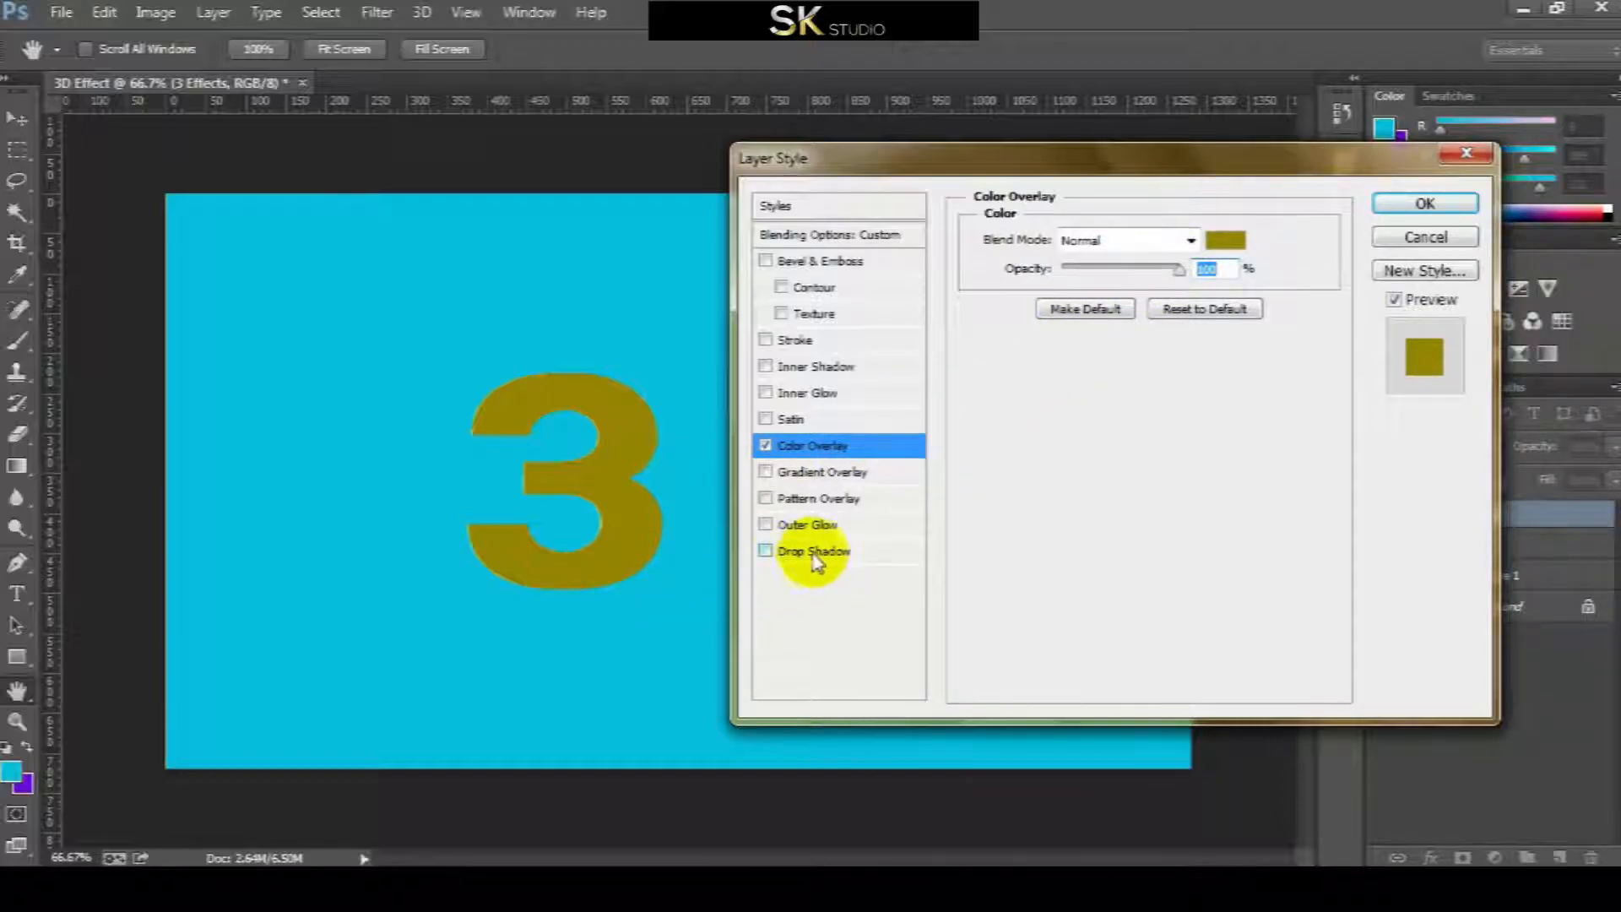
click(767, 552)
click(825, 558)
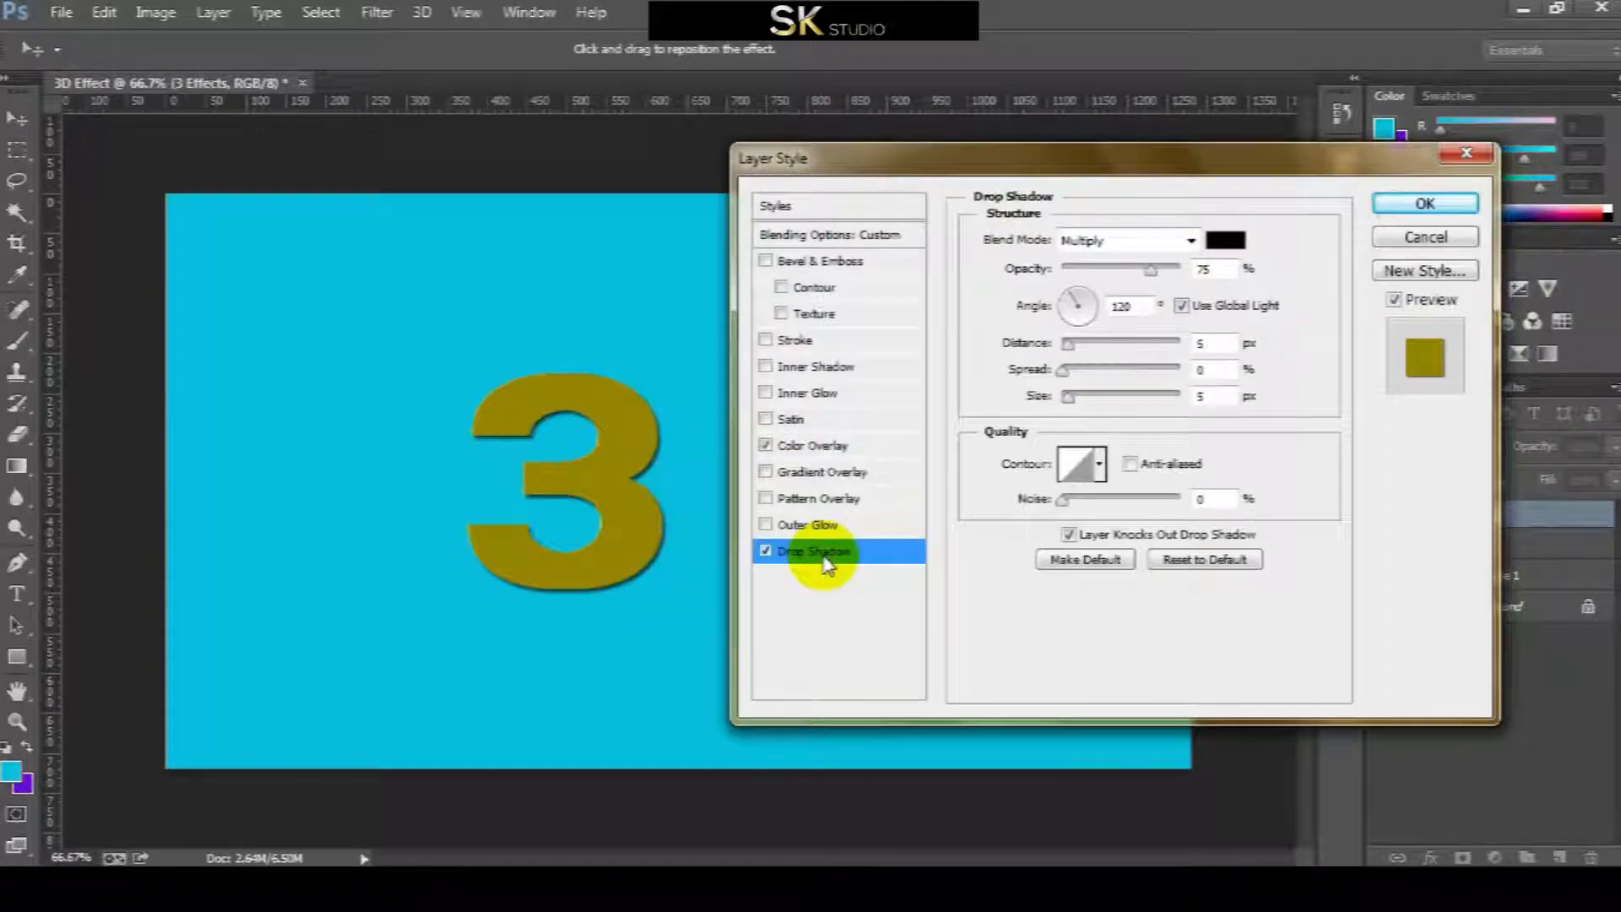
drag(1102, 152, 1132, 118)
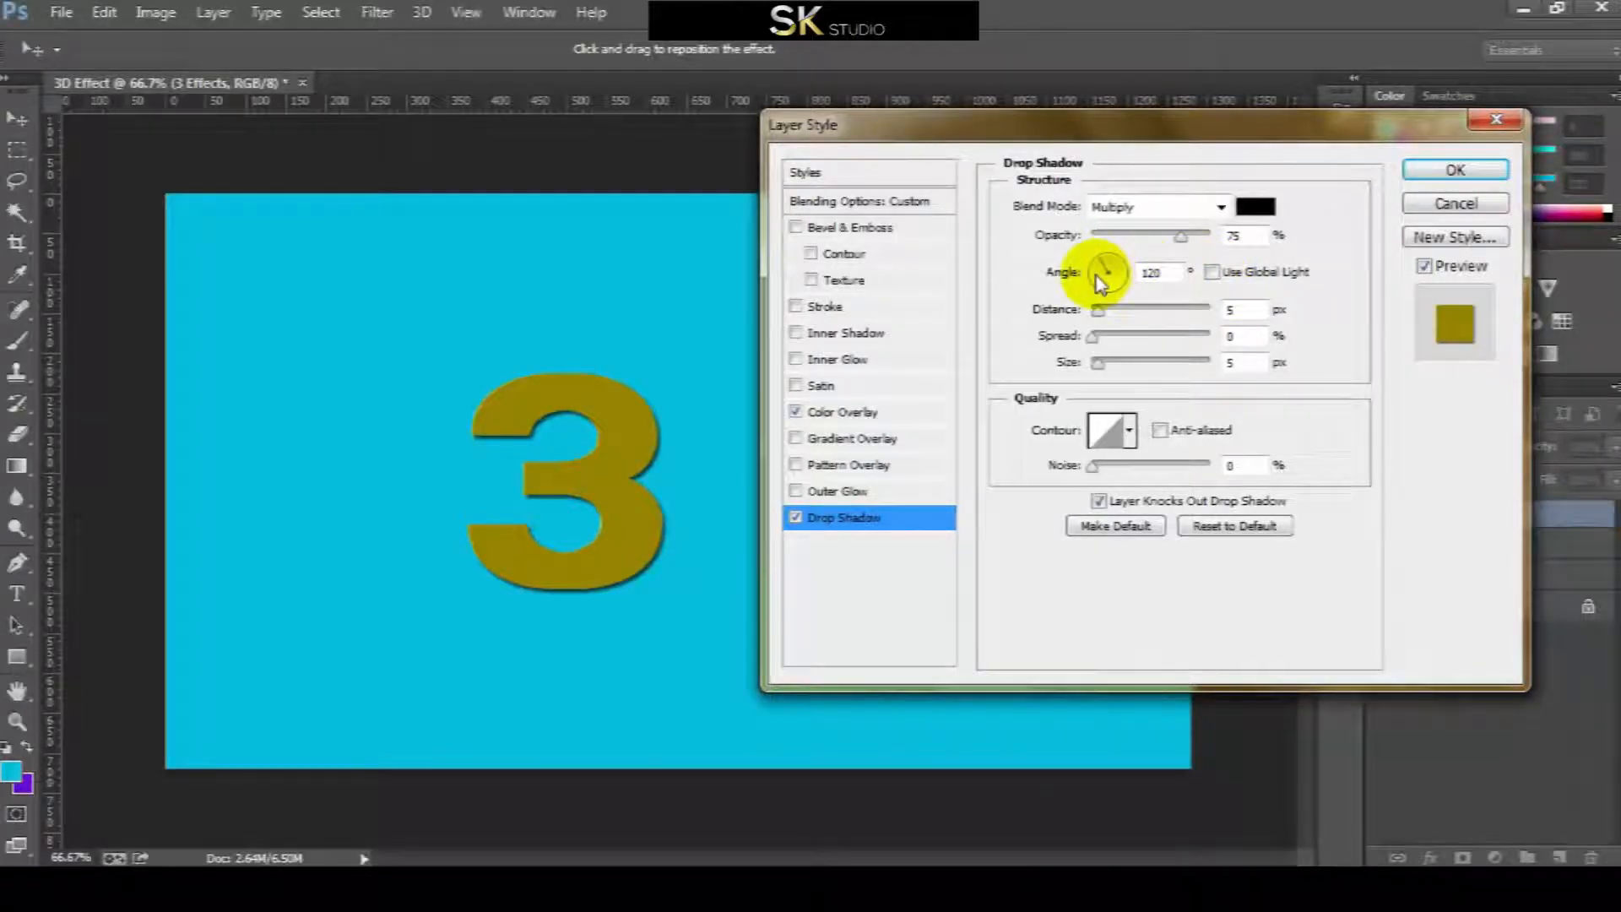
drag(1111, 283, 1100, 283)
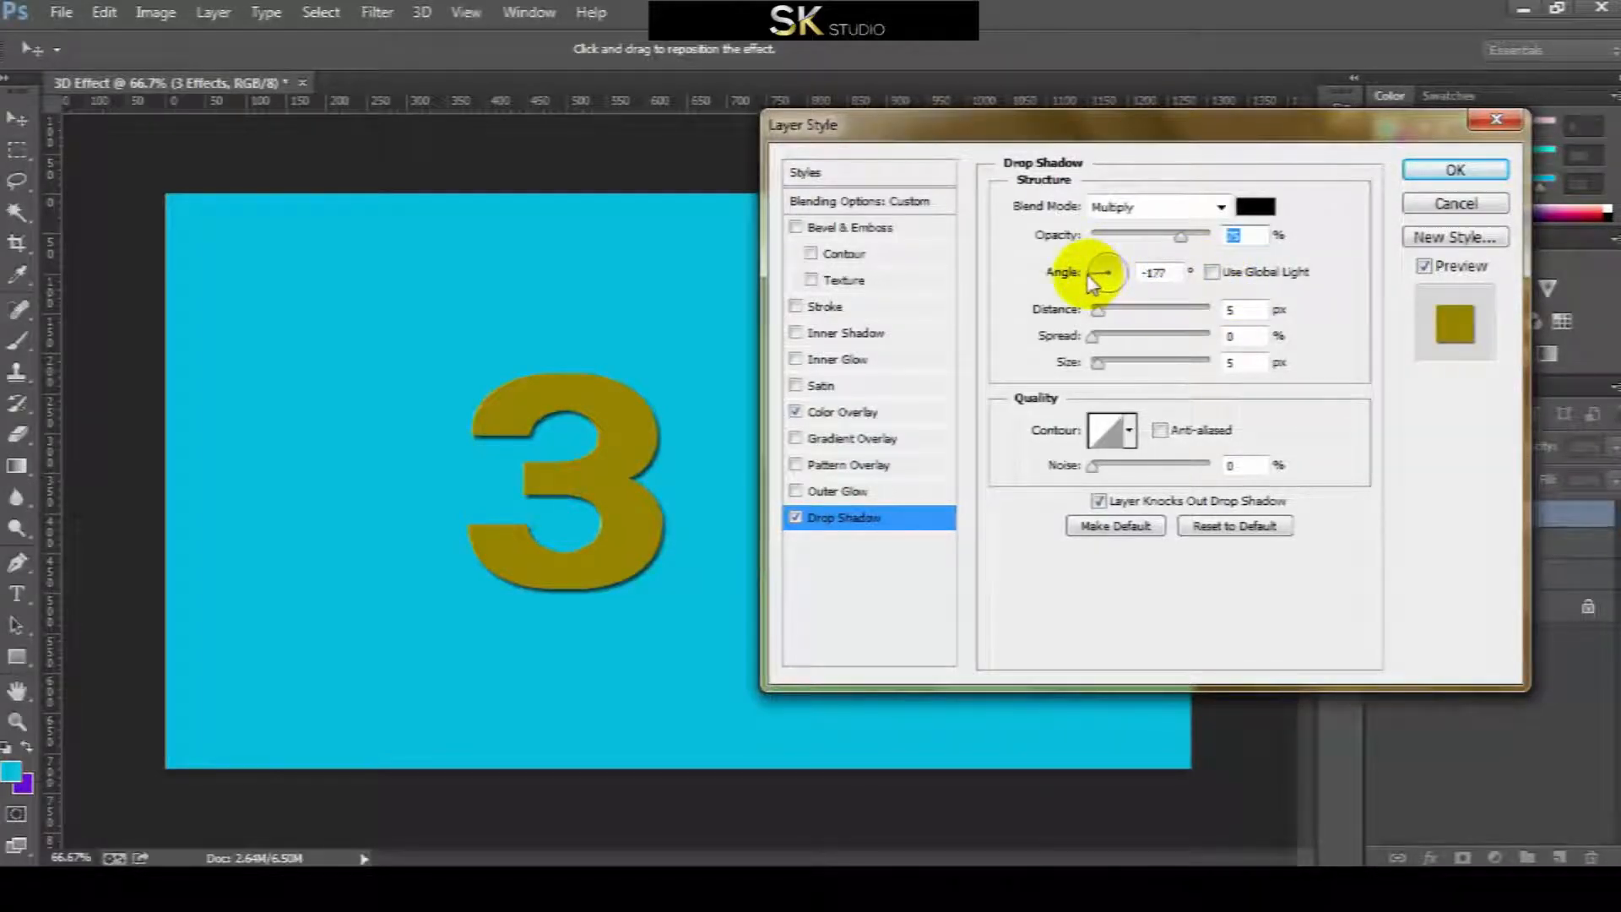
double_click(1155, 273)
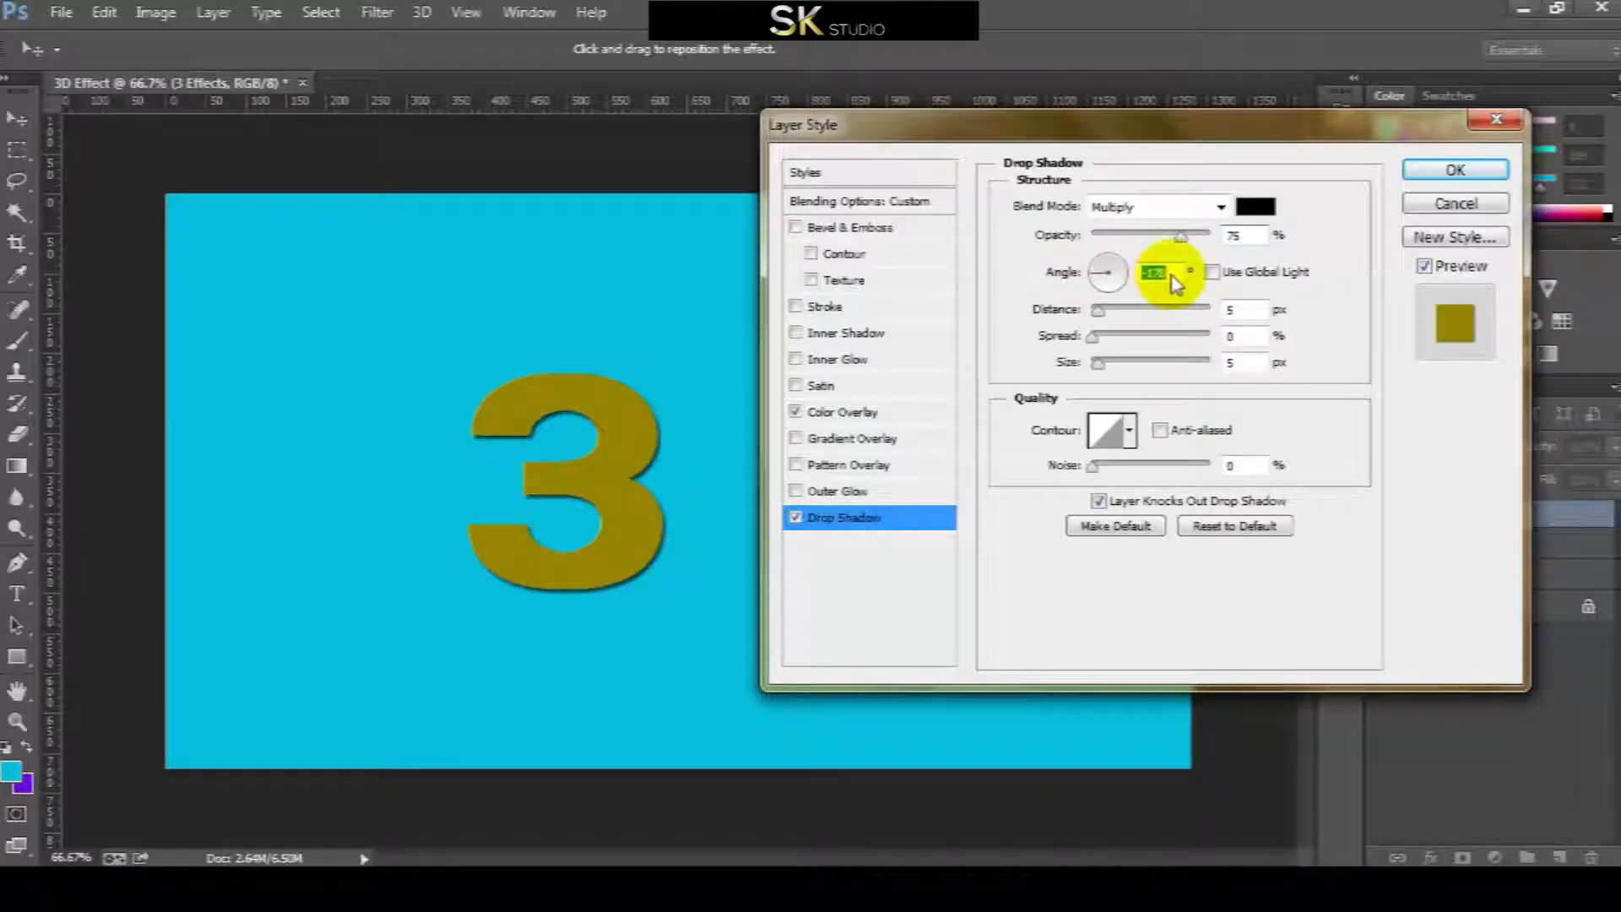
text(1)
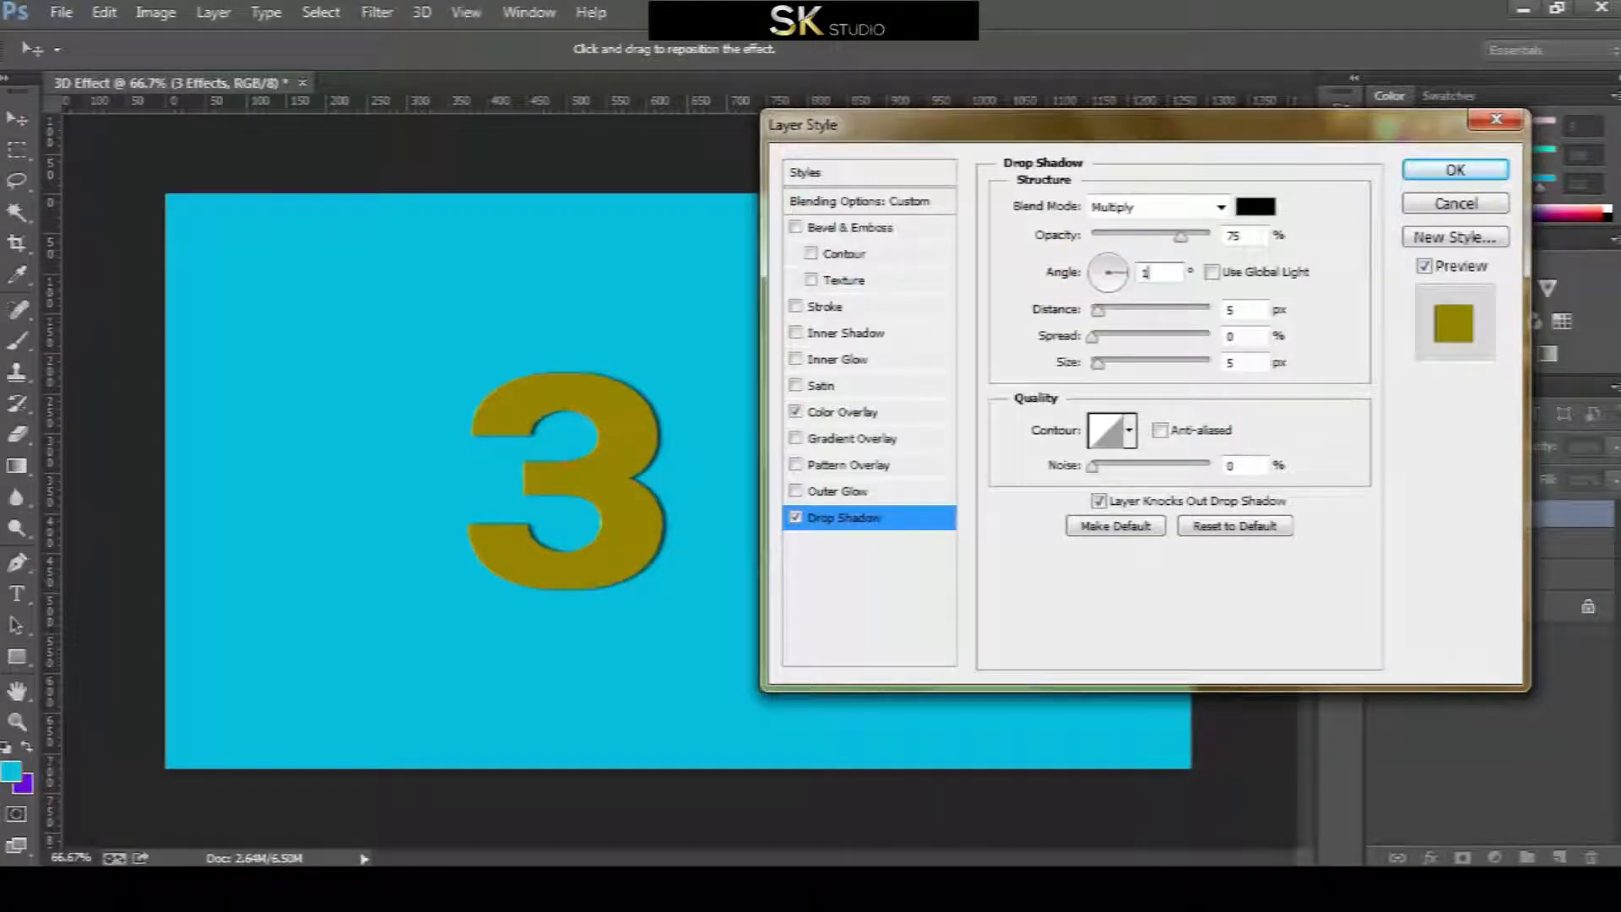
double_click(1232, 236)
text(5)
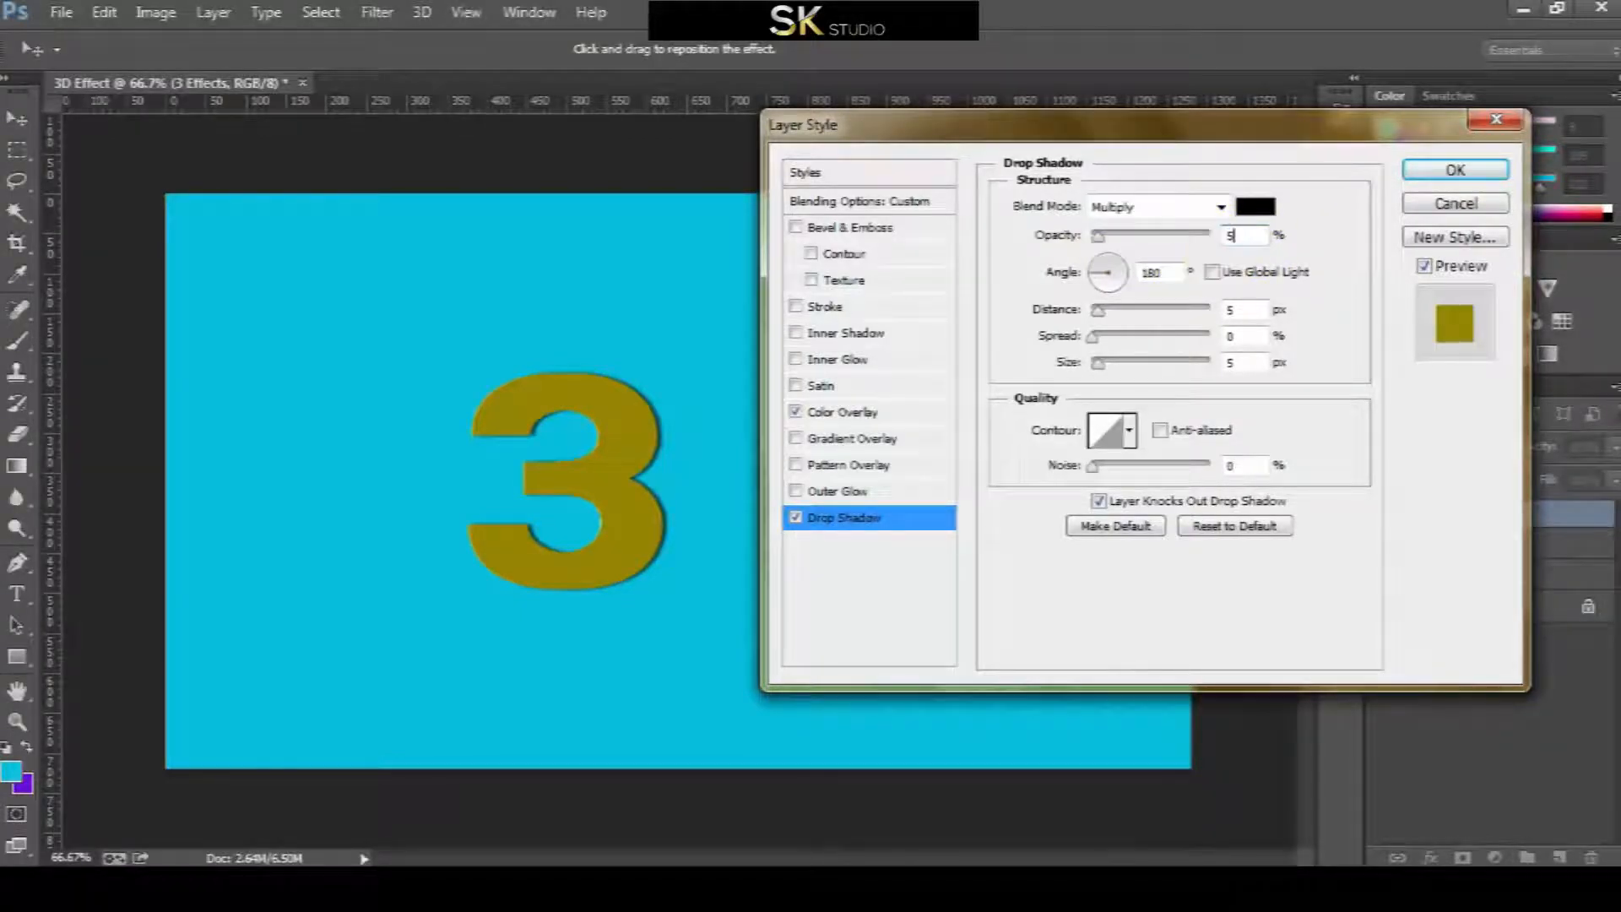
text(0)
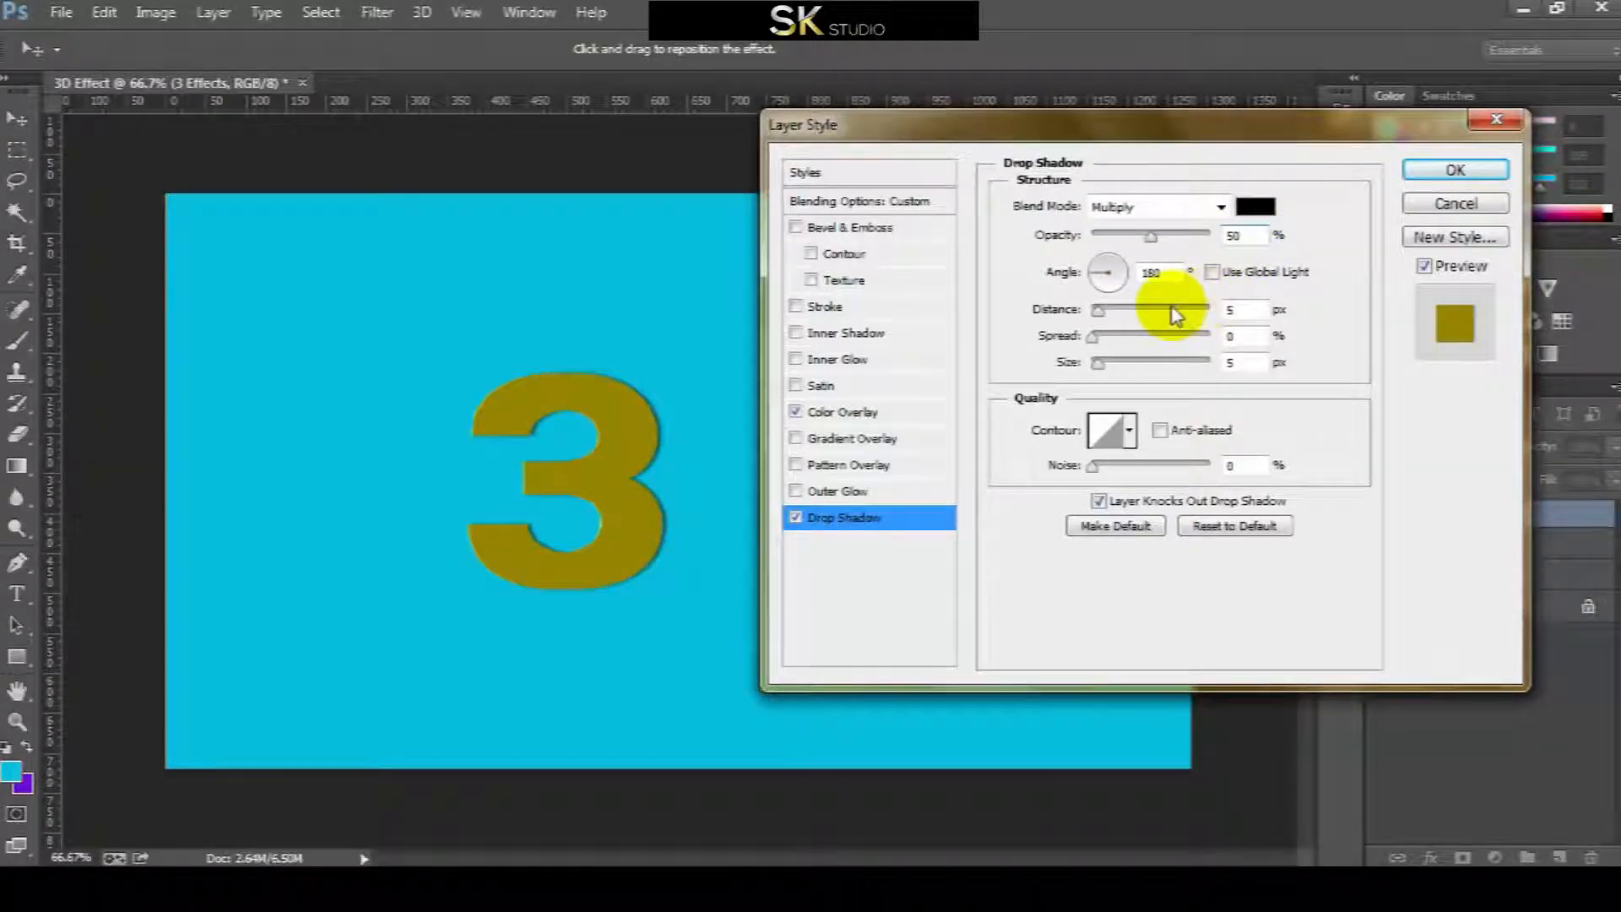
Set the drop shadow's distance to 25 px and size to 0 px, and apply the layer style.
double_click(1232, 311)
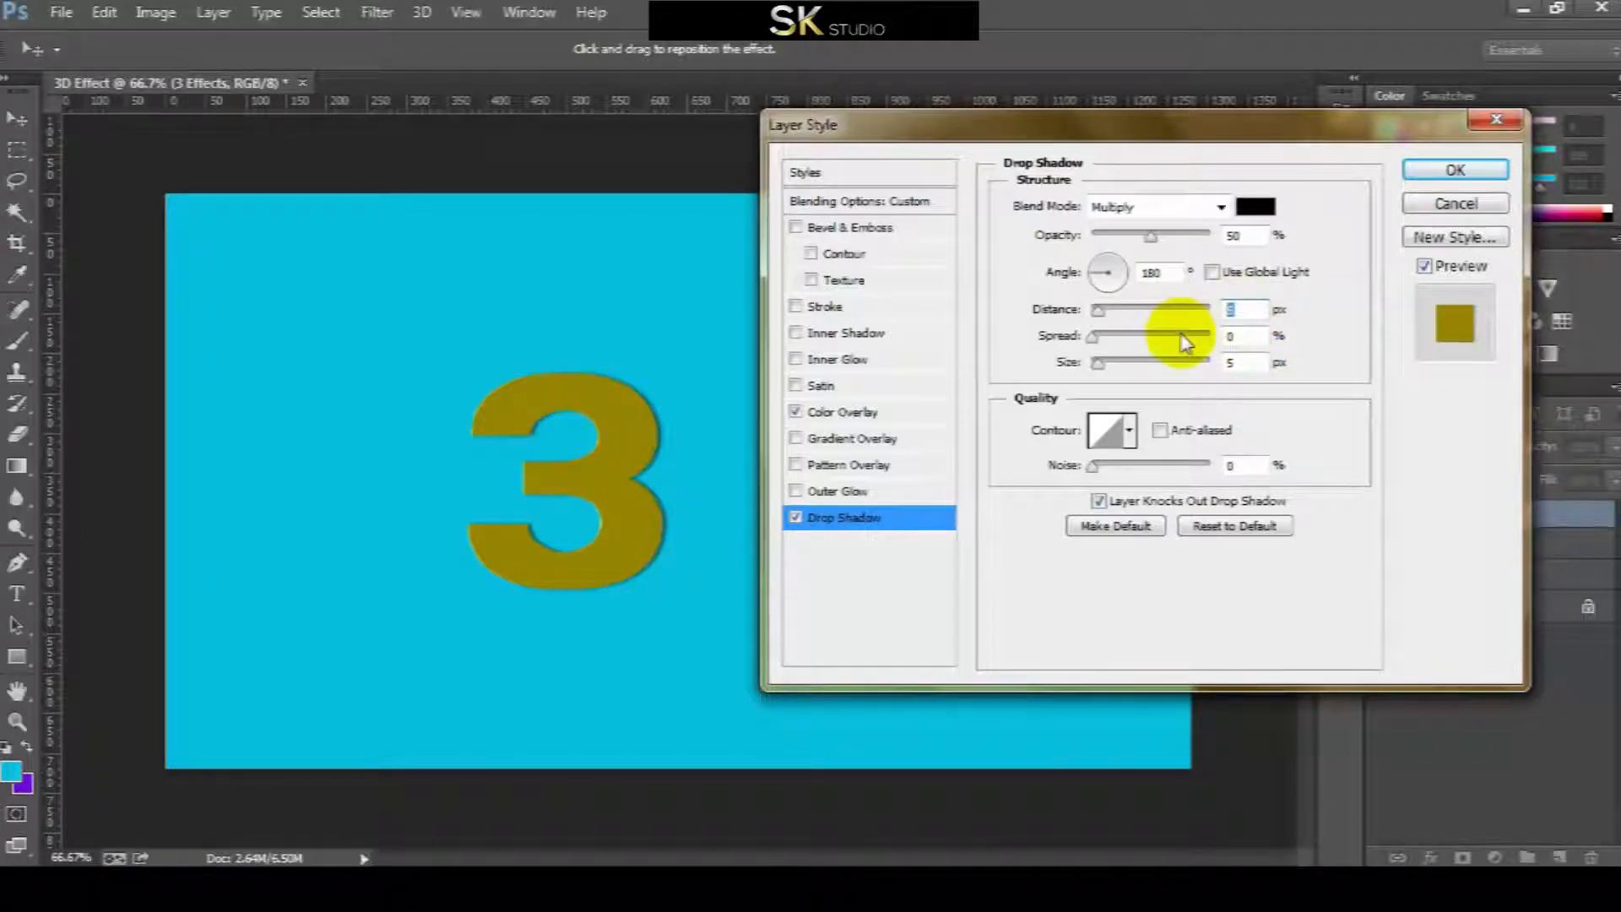
text(25)
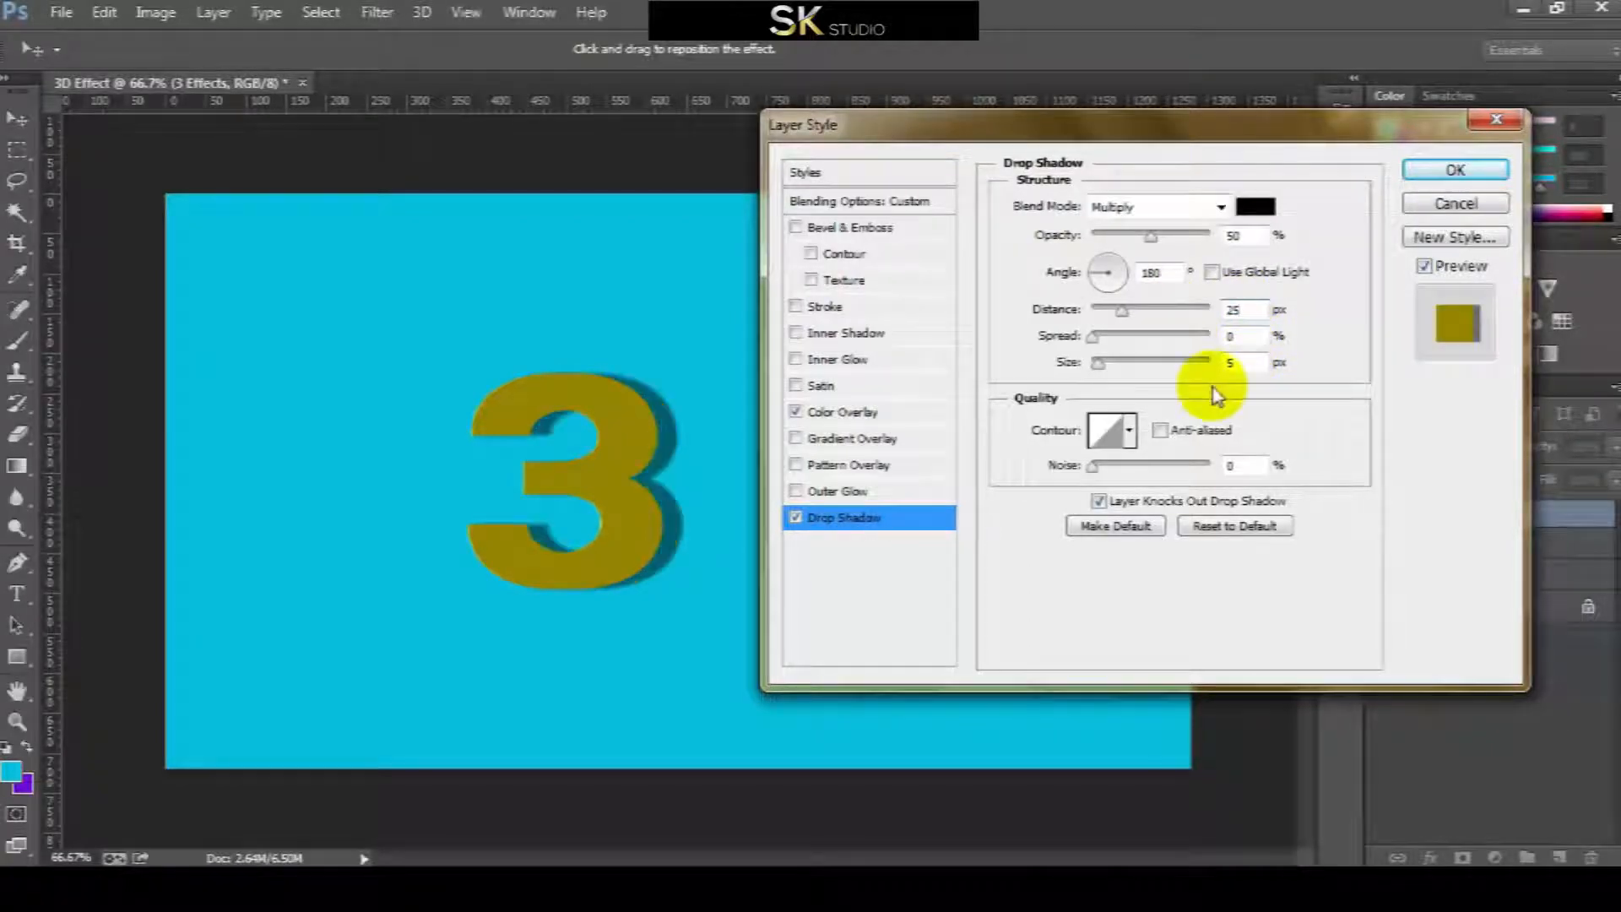
double_click(1233, 363)
text(0)
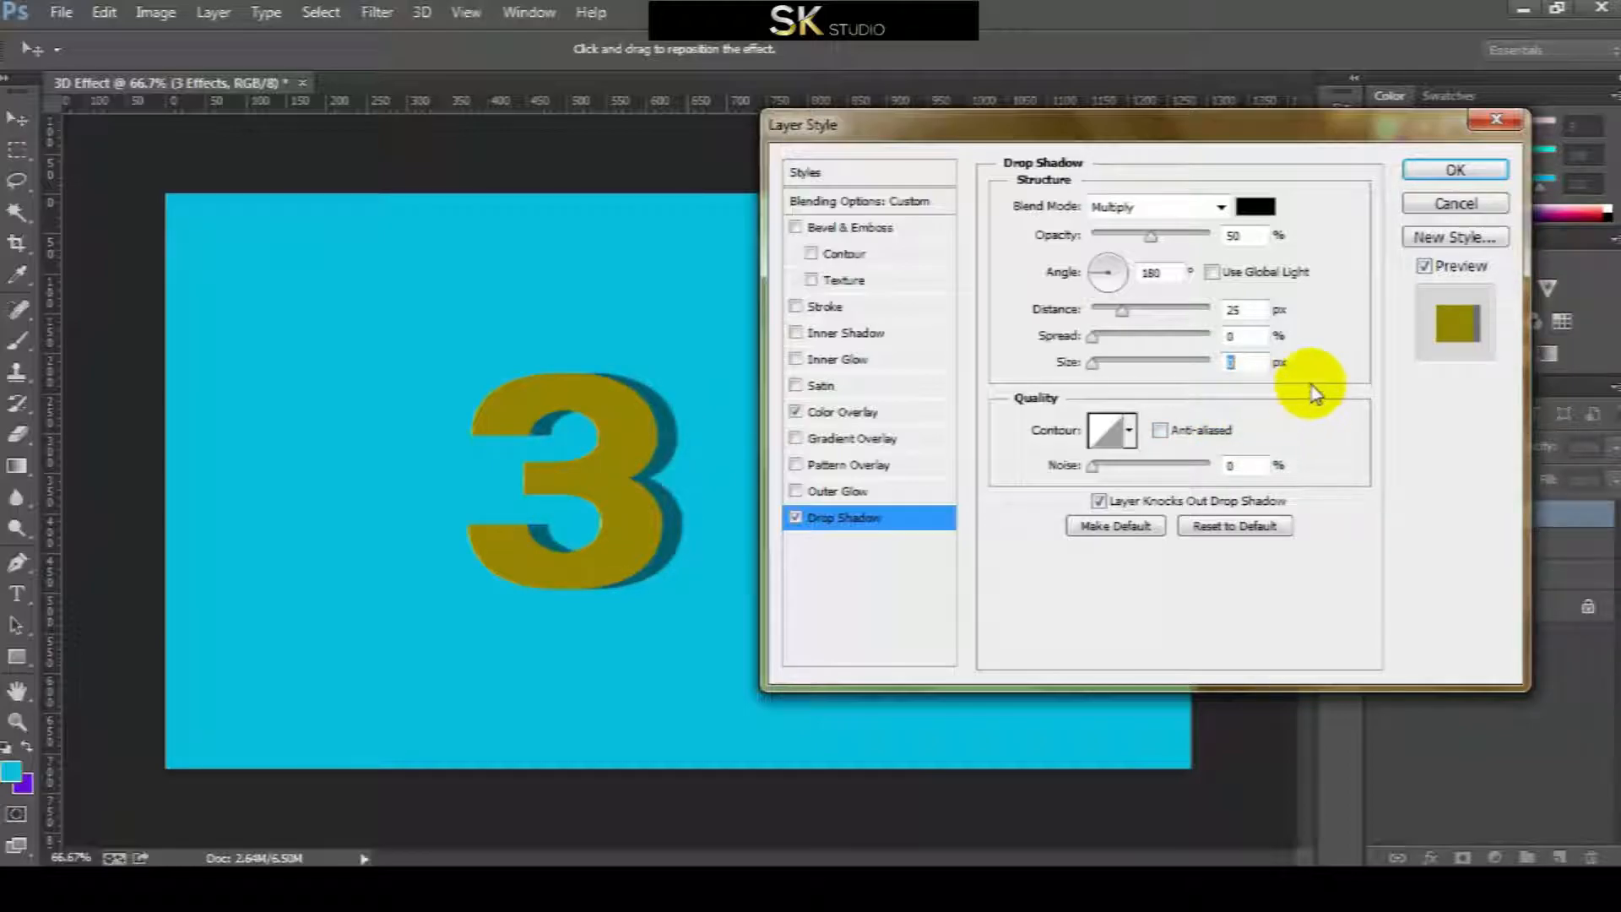
click(1432, 173)
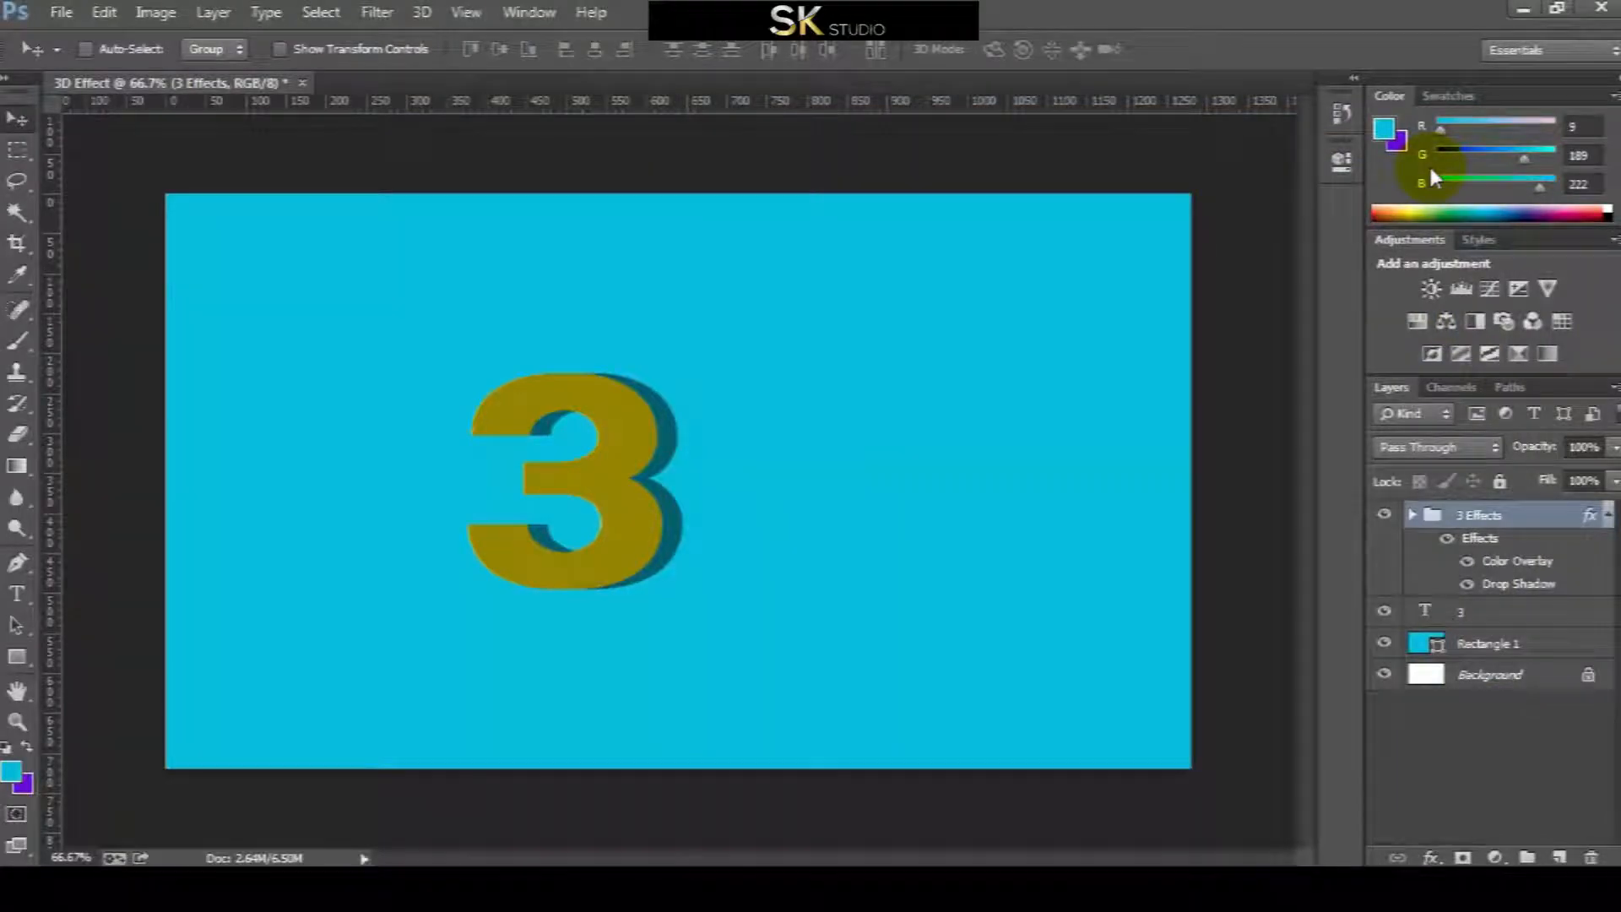
Collapse the 3 Effects group's effects list and move the original 3 text layer above the group.
click(1606, 515)
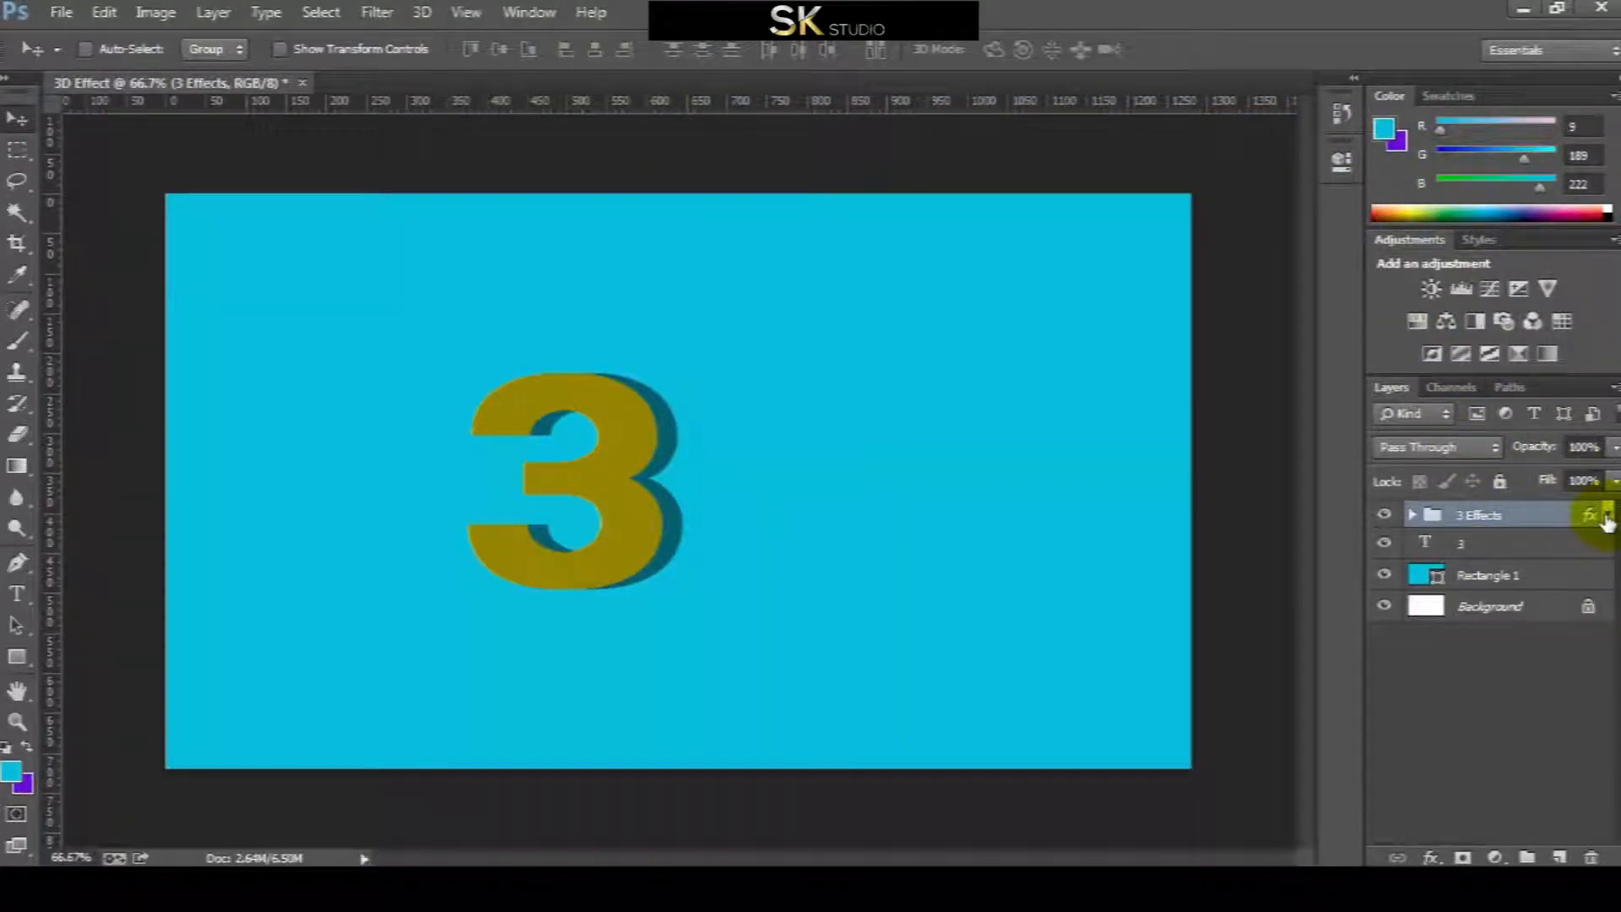
click(1508, 545)
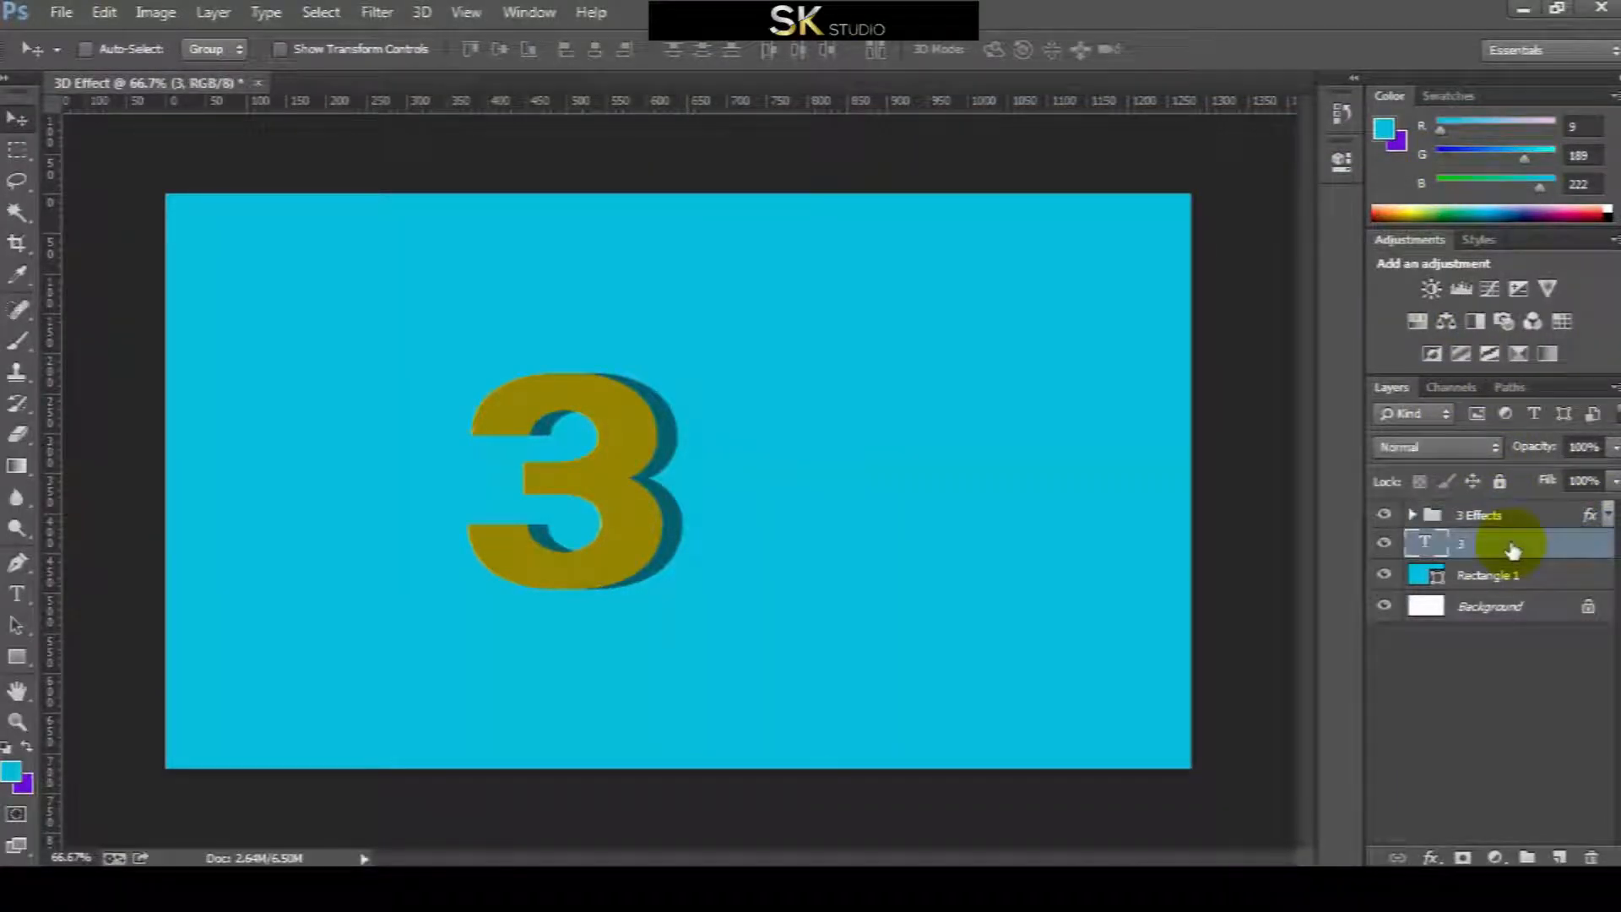
drag(1509, 532, 1506, 510)
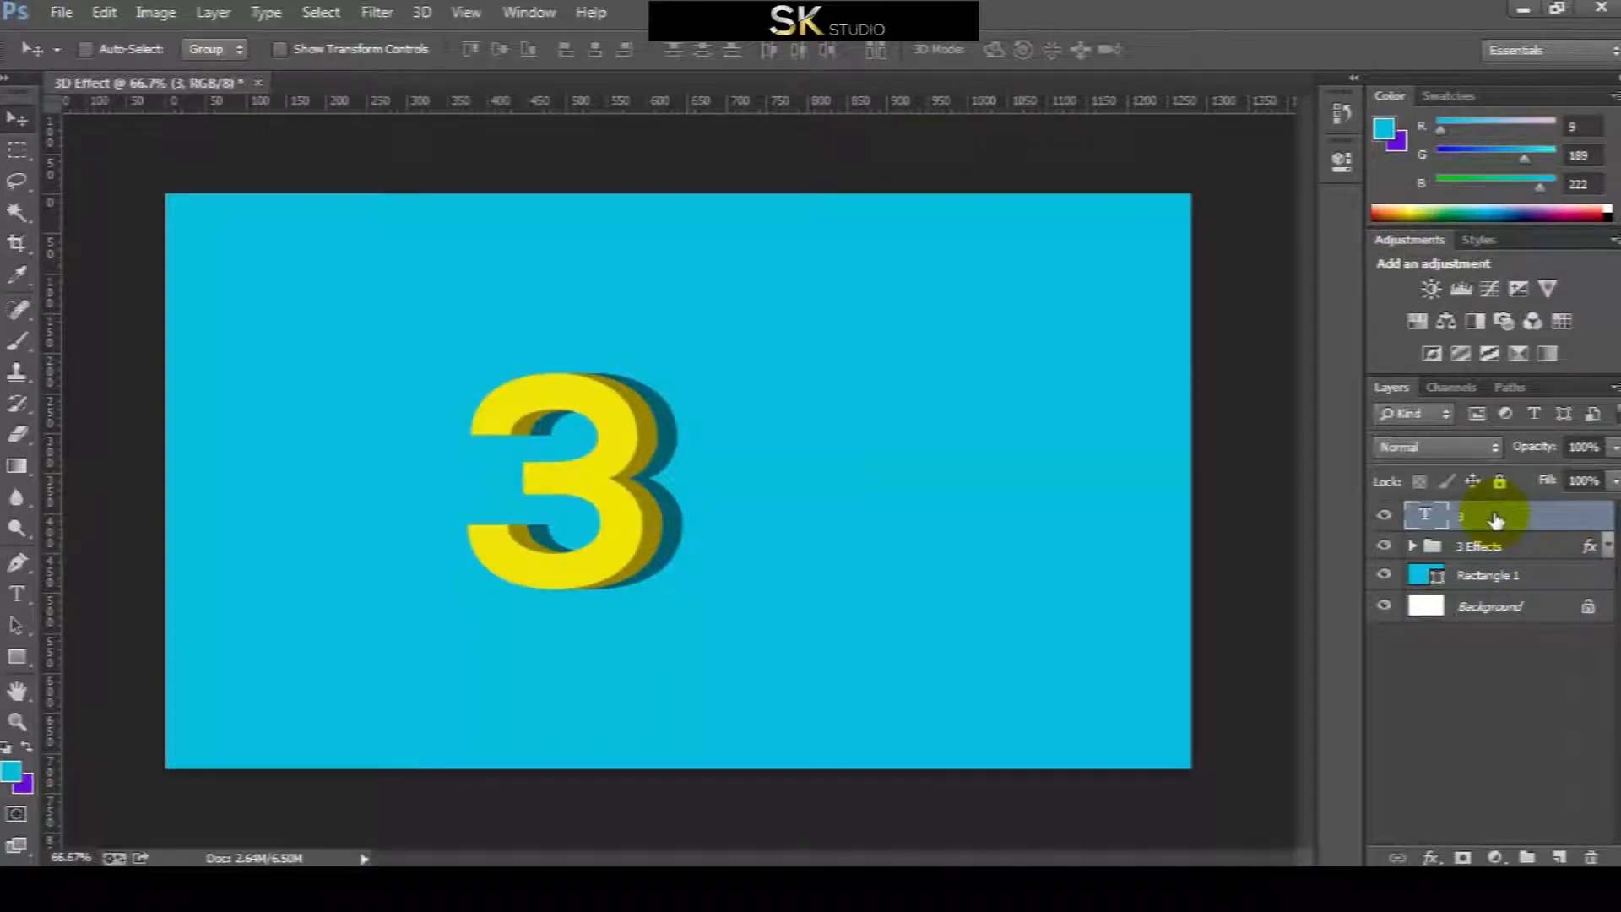
click(1485, 547)
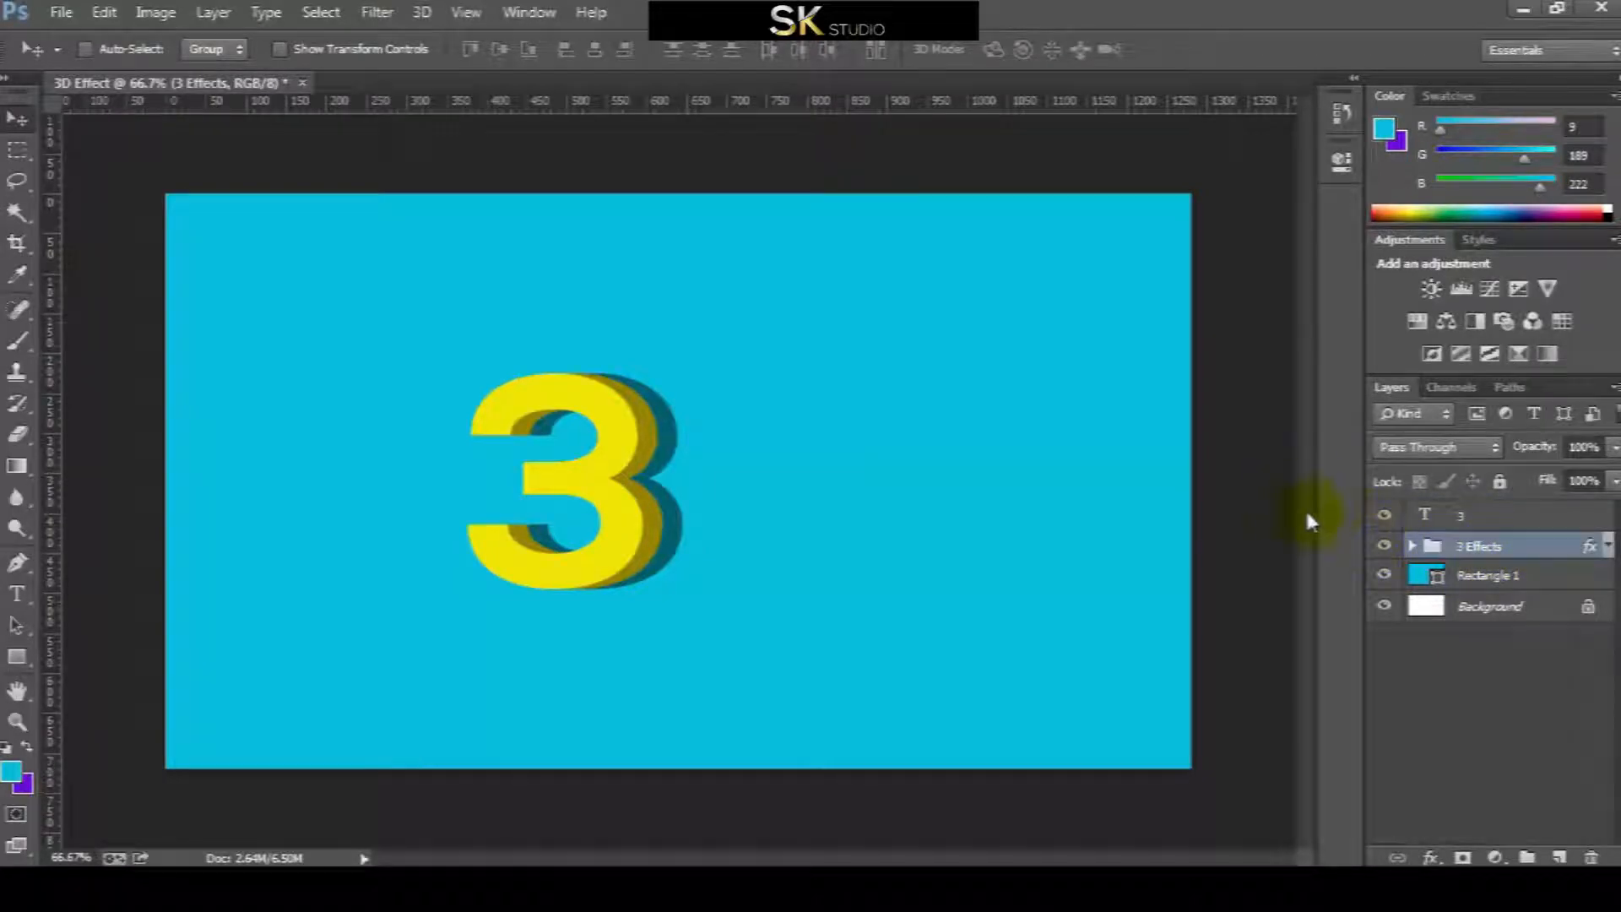
Duplicate the 3 text layer and place the copy to the right of the extruded 3 on the canvas.
click(1486, 517)
drag(1490, 524, 1560, 857)
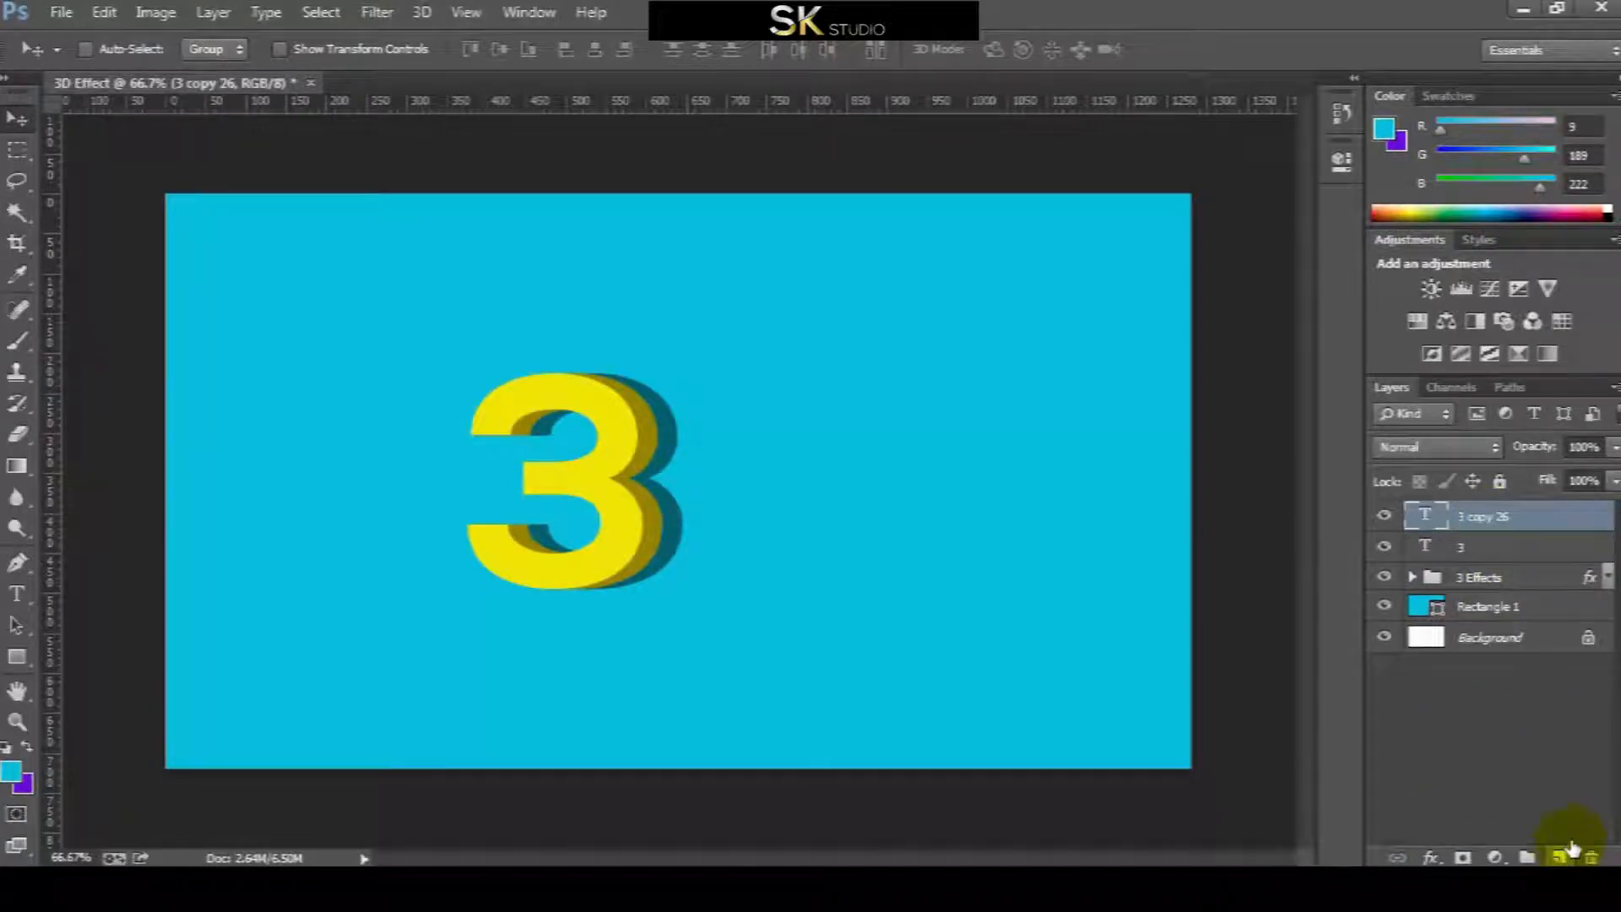
double_click(1429, 516)
click(17, 122)
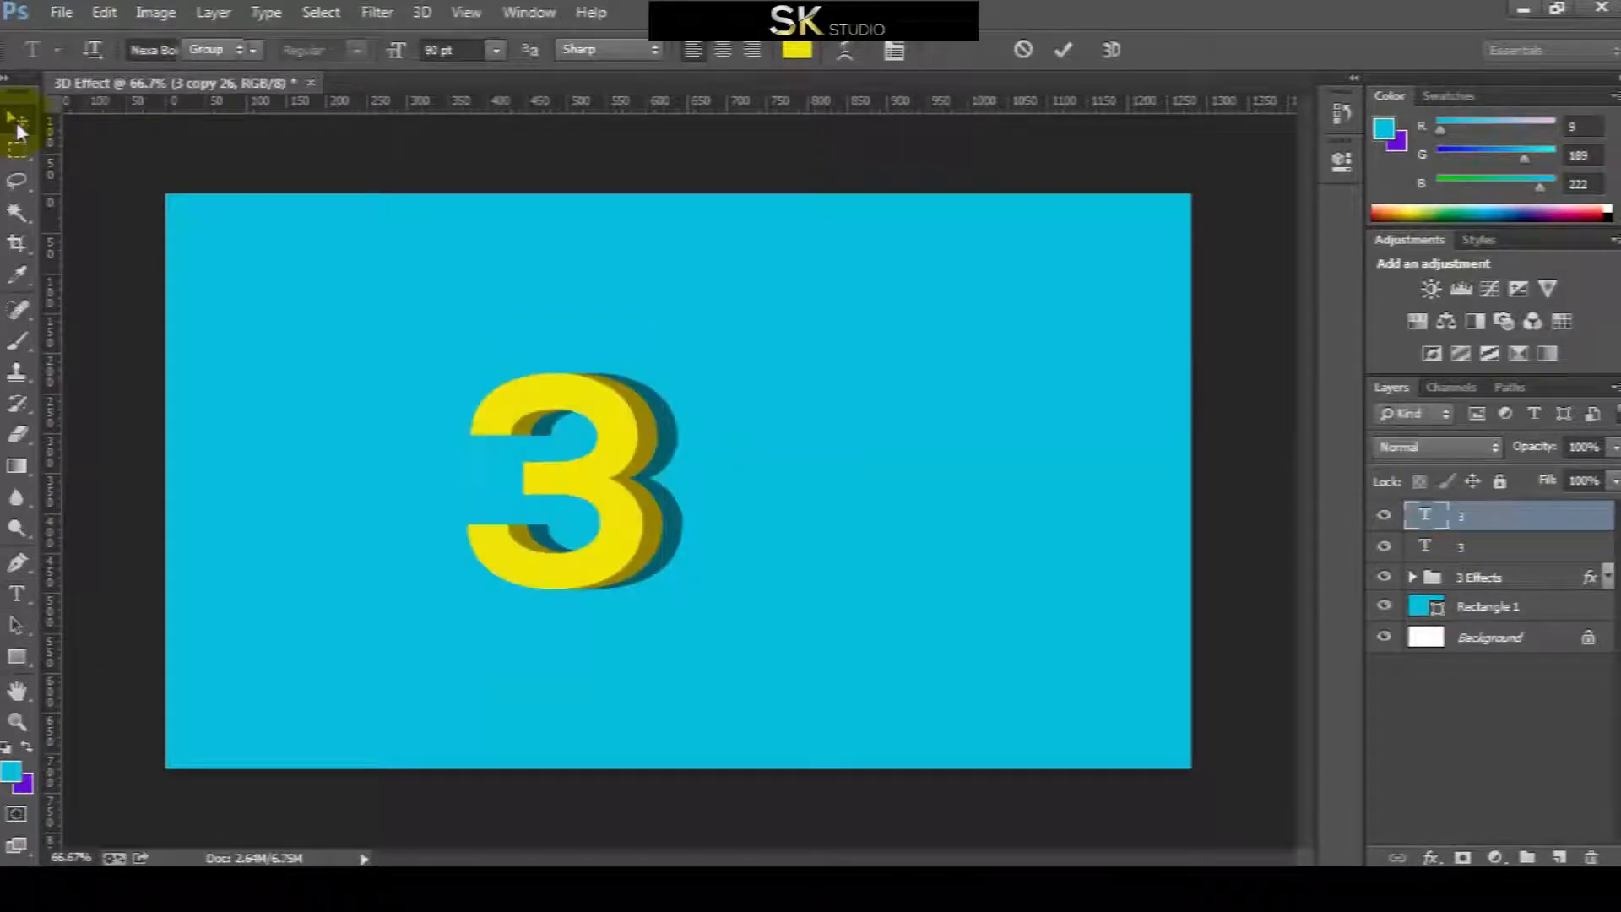
click(581, 522)
drag(596, 488, 867, 483)
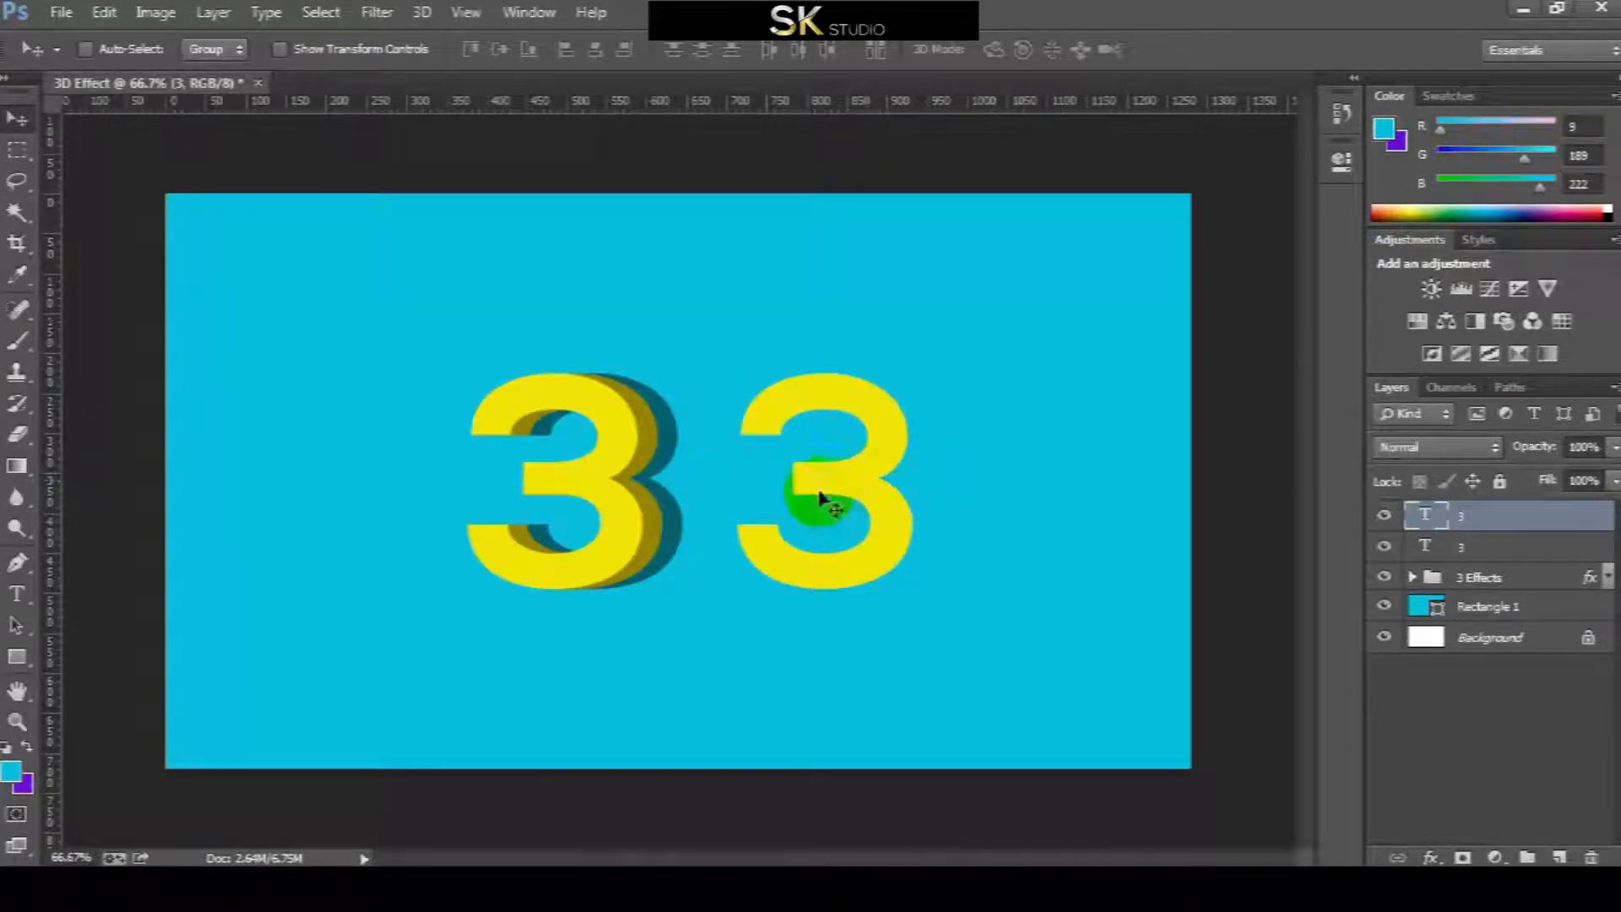
Replace the character in the duplicated text beside the extruded 3 with D.
click(17, 593)
double_click(880, 506)
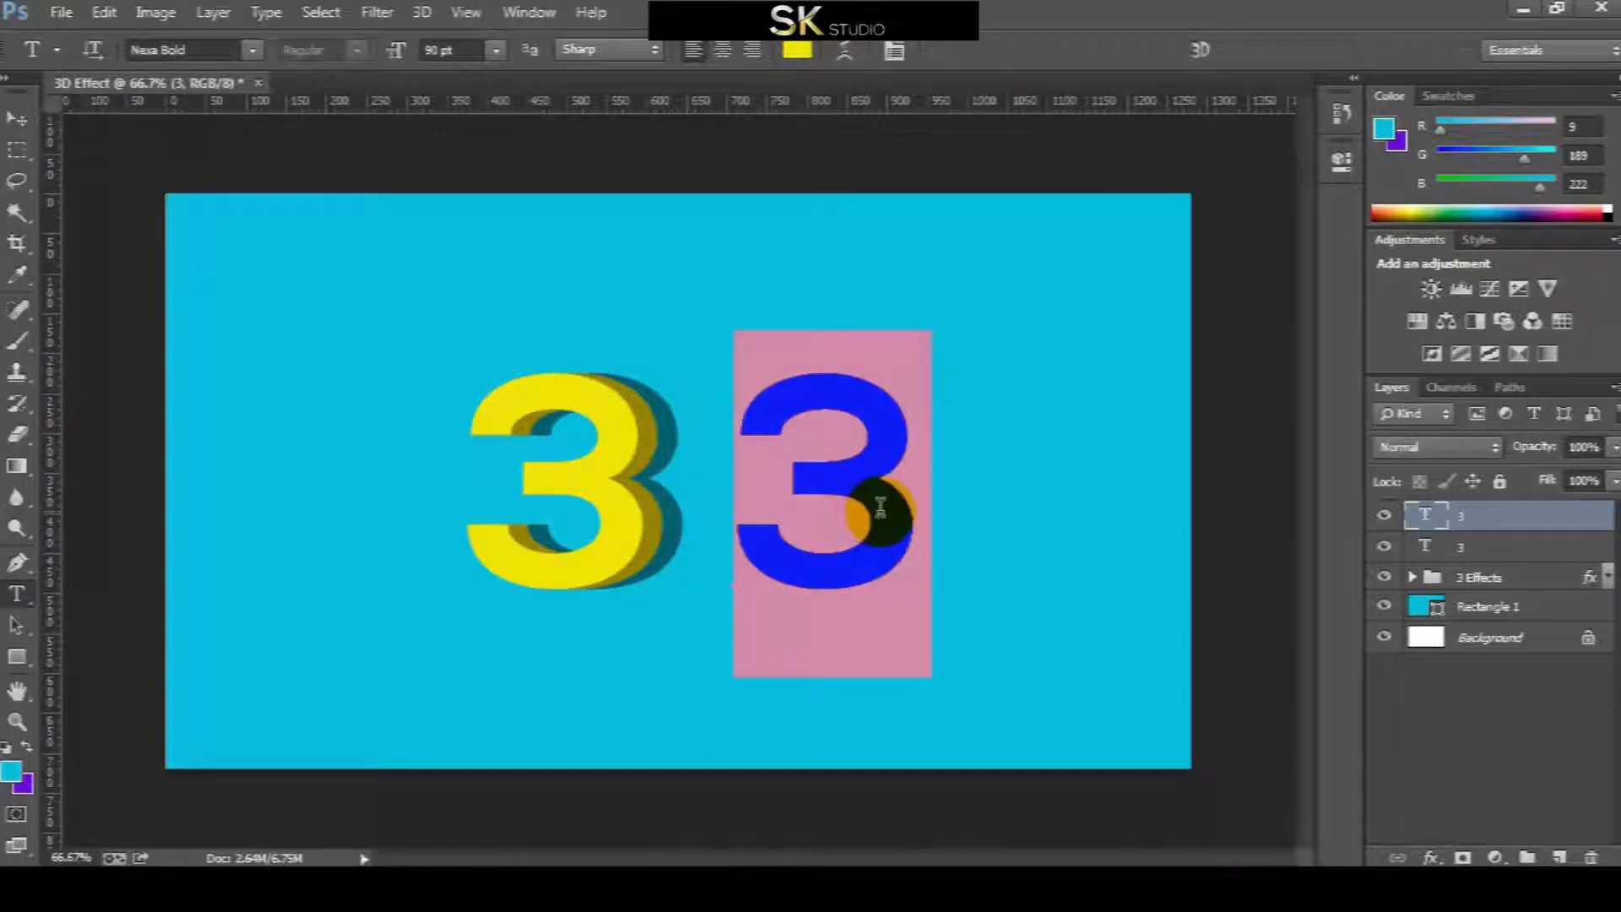
text(D)
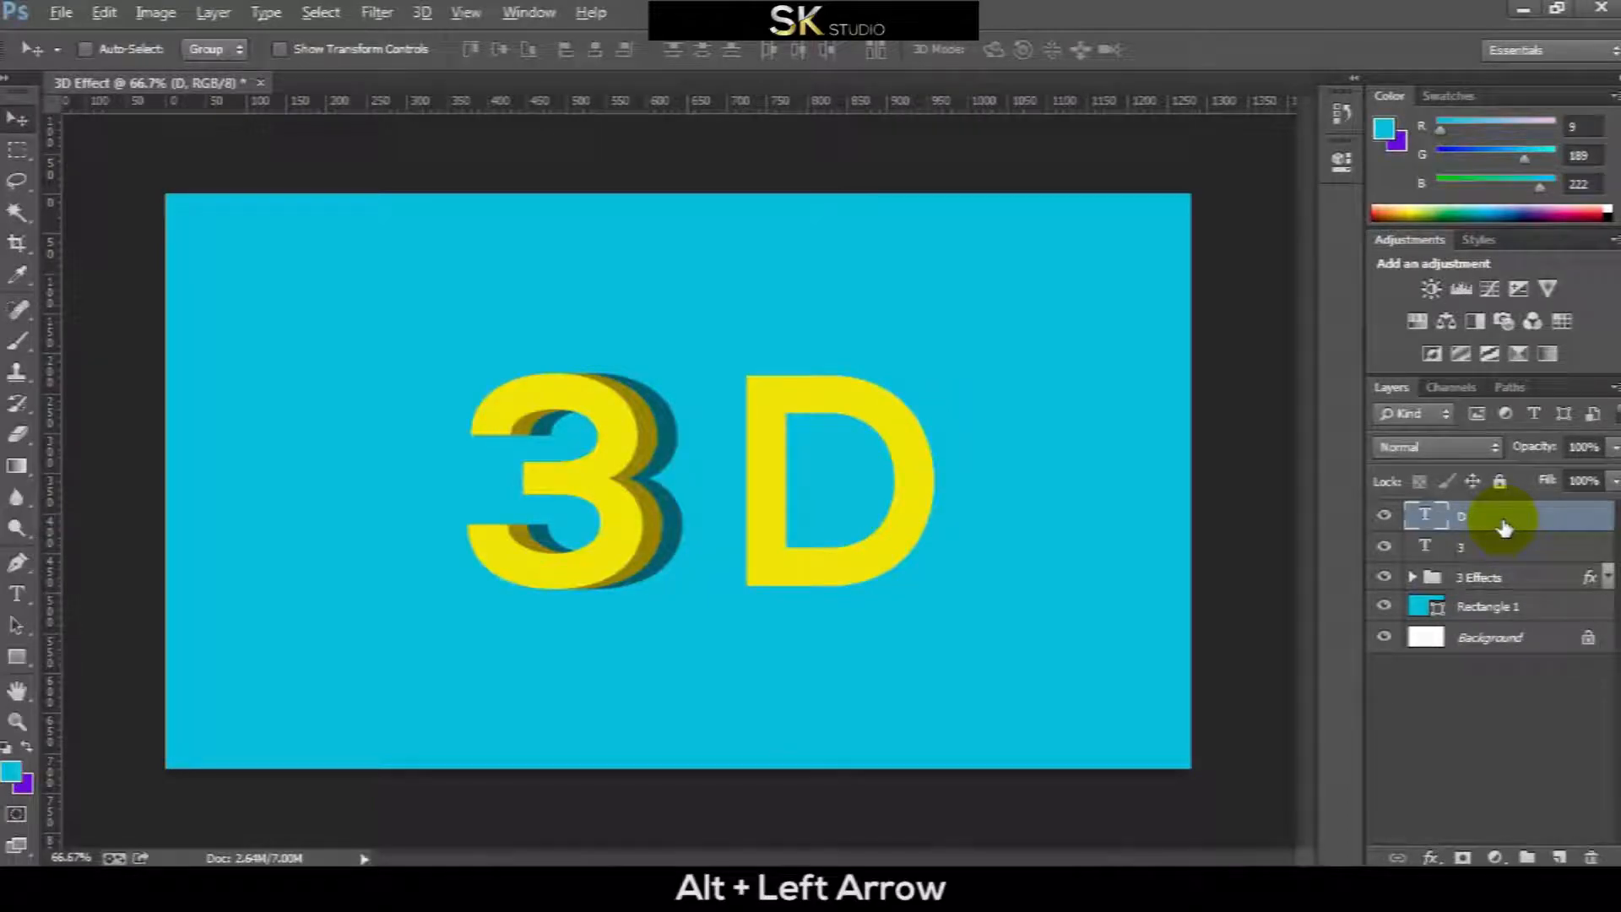
Create 25 copies of the D text layer, each nudged 1 px further left to build the letter's extrusion.
key(alt+Left)
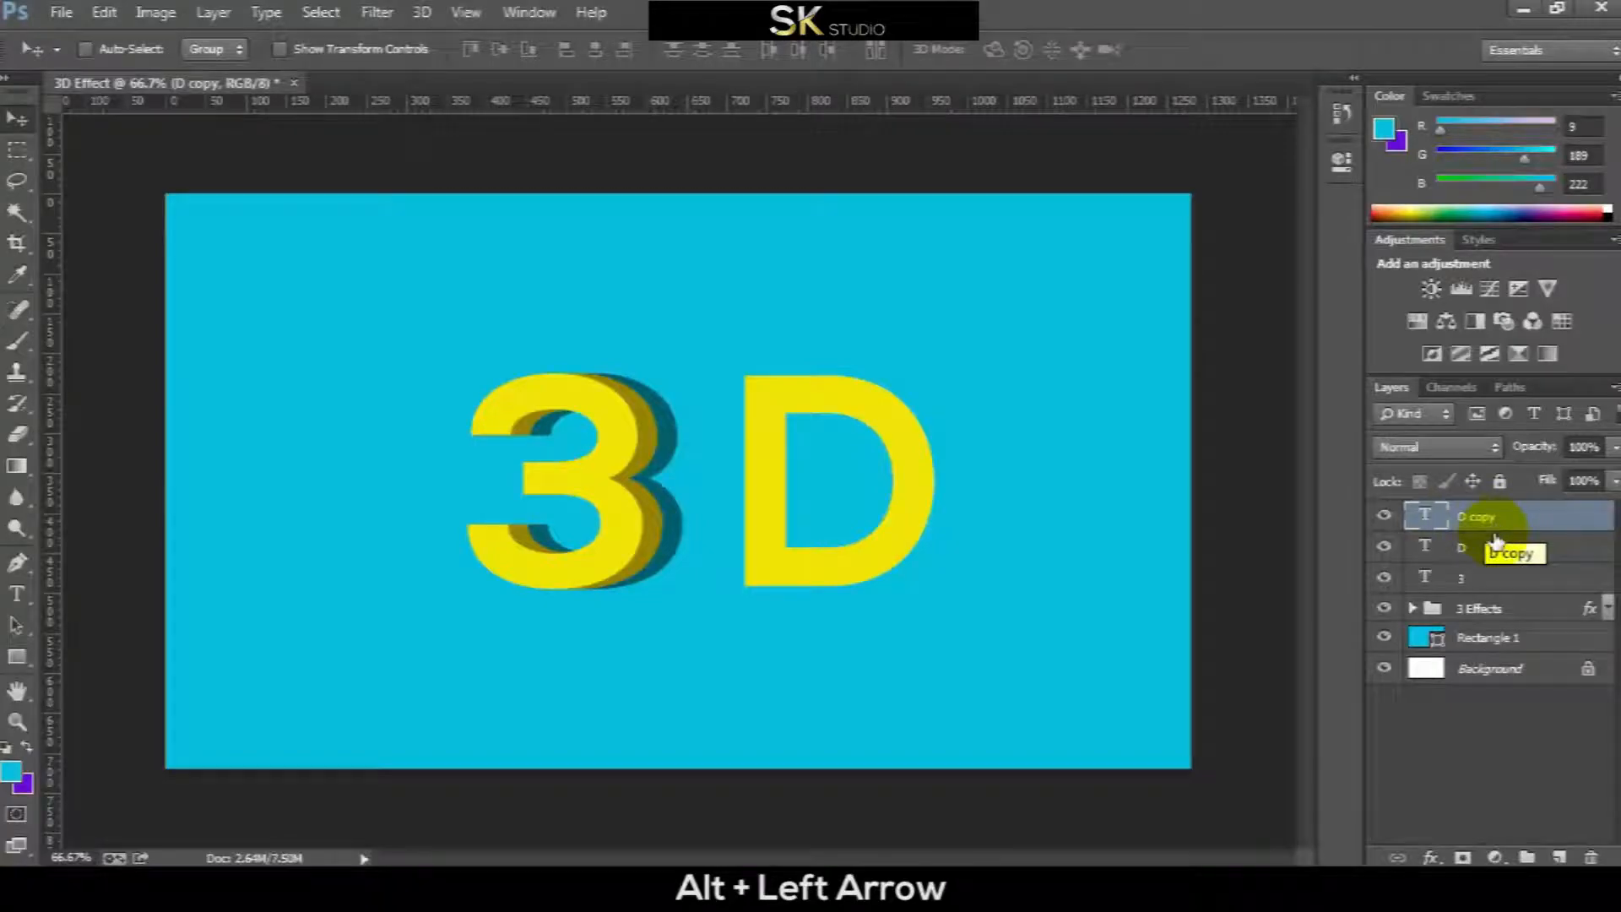
key(alt+Left)
key(alt+Left)
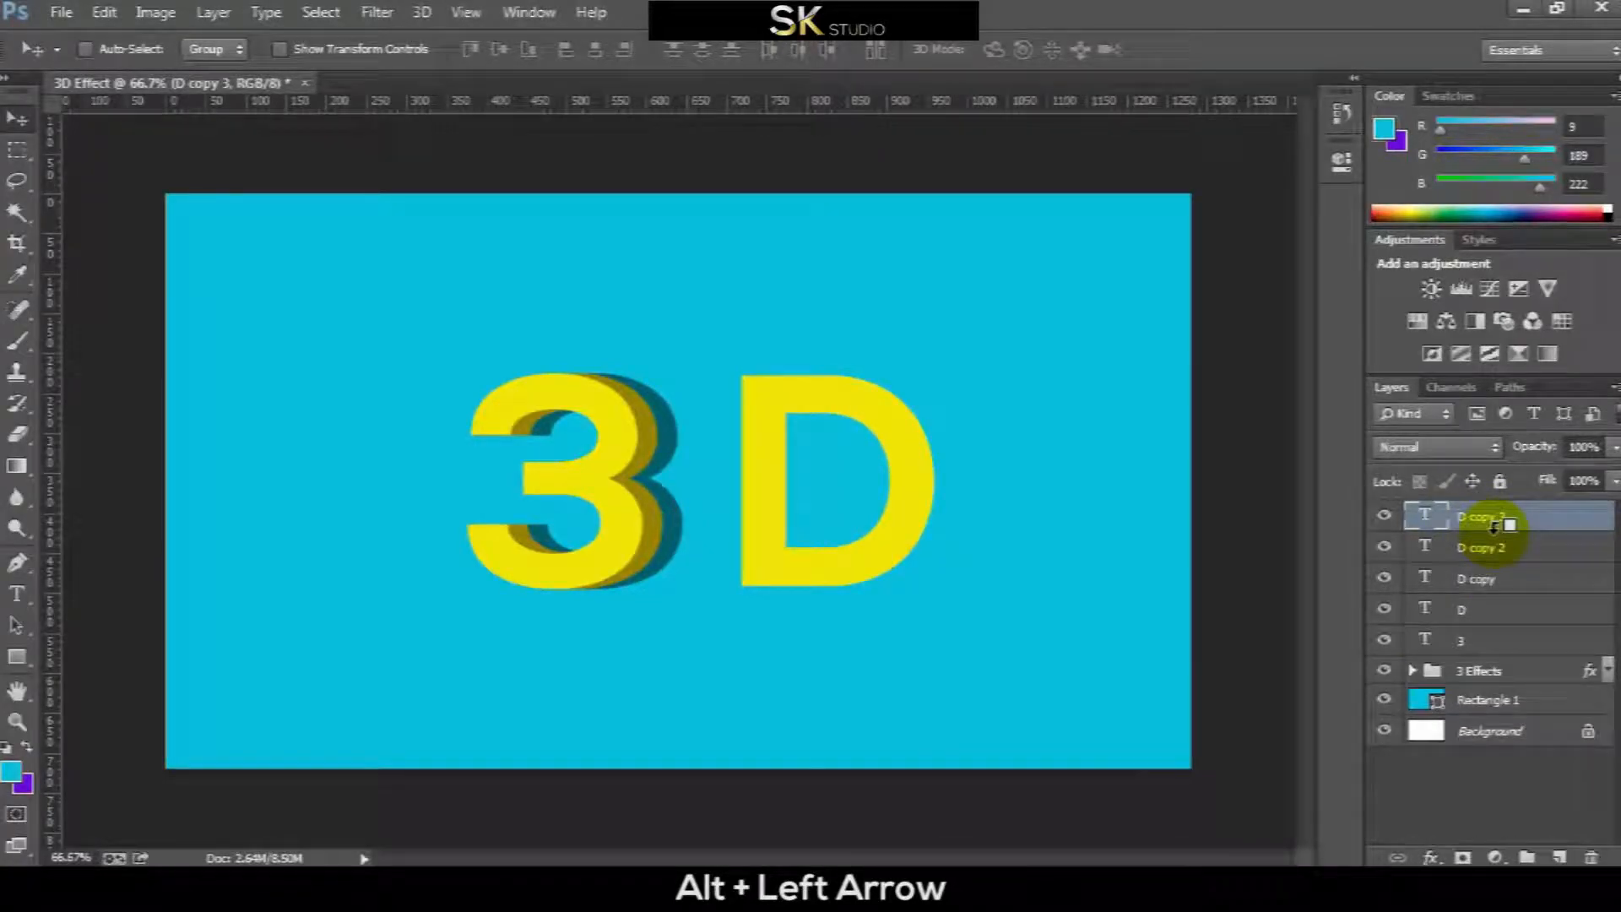
key(alt+Left)
key(alt+Left)
key(alt+Left)
key(alt+Left)
key(alt+Left)
key(alt+Left)
key(alt+Left)
key(alt+Left)
key(alt+Left)
key(alt+Left)
key(alt+Left)
key(alt+Left)
key(alt+Left)
key(alt+Left)
key(alt+Left)
key(alt+Left)
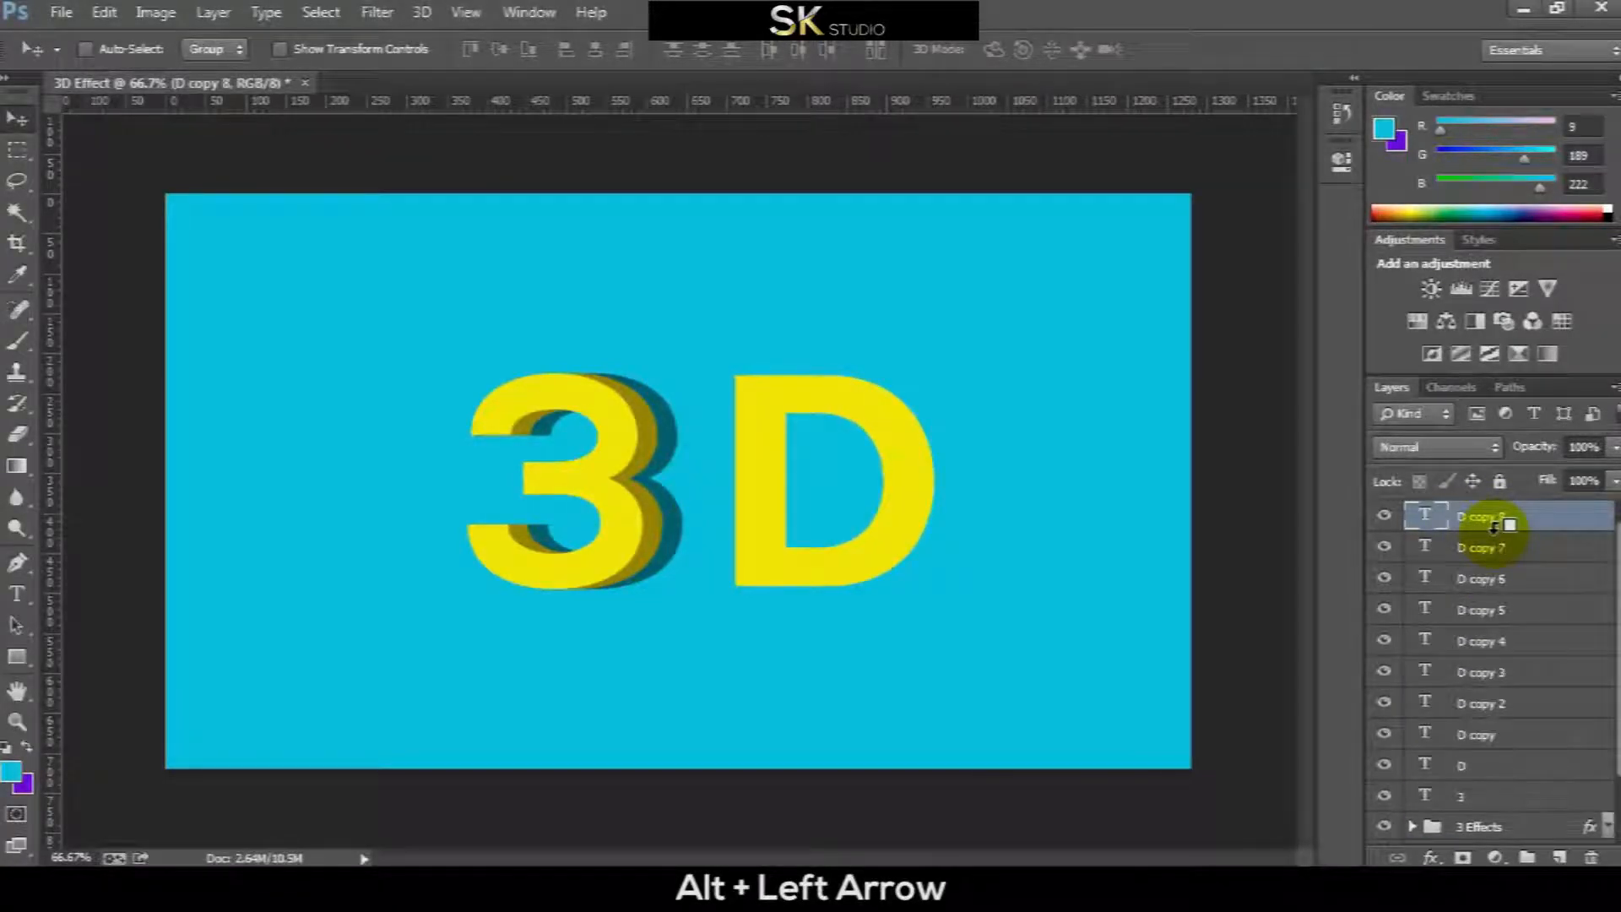
key(alt+Left)
key(alt+Left)
key(alt+Left)
key(alt+Left)
key(alt+Left)
key(alt+Left)
key(alt+Left)
key(alt+Left)
key(alt+Left)
key(alt+Left)
key(alt+Left)
key(alt+Left)
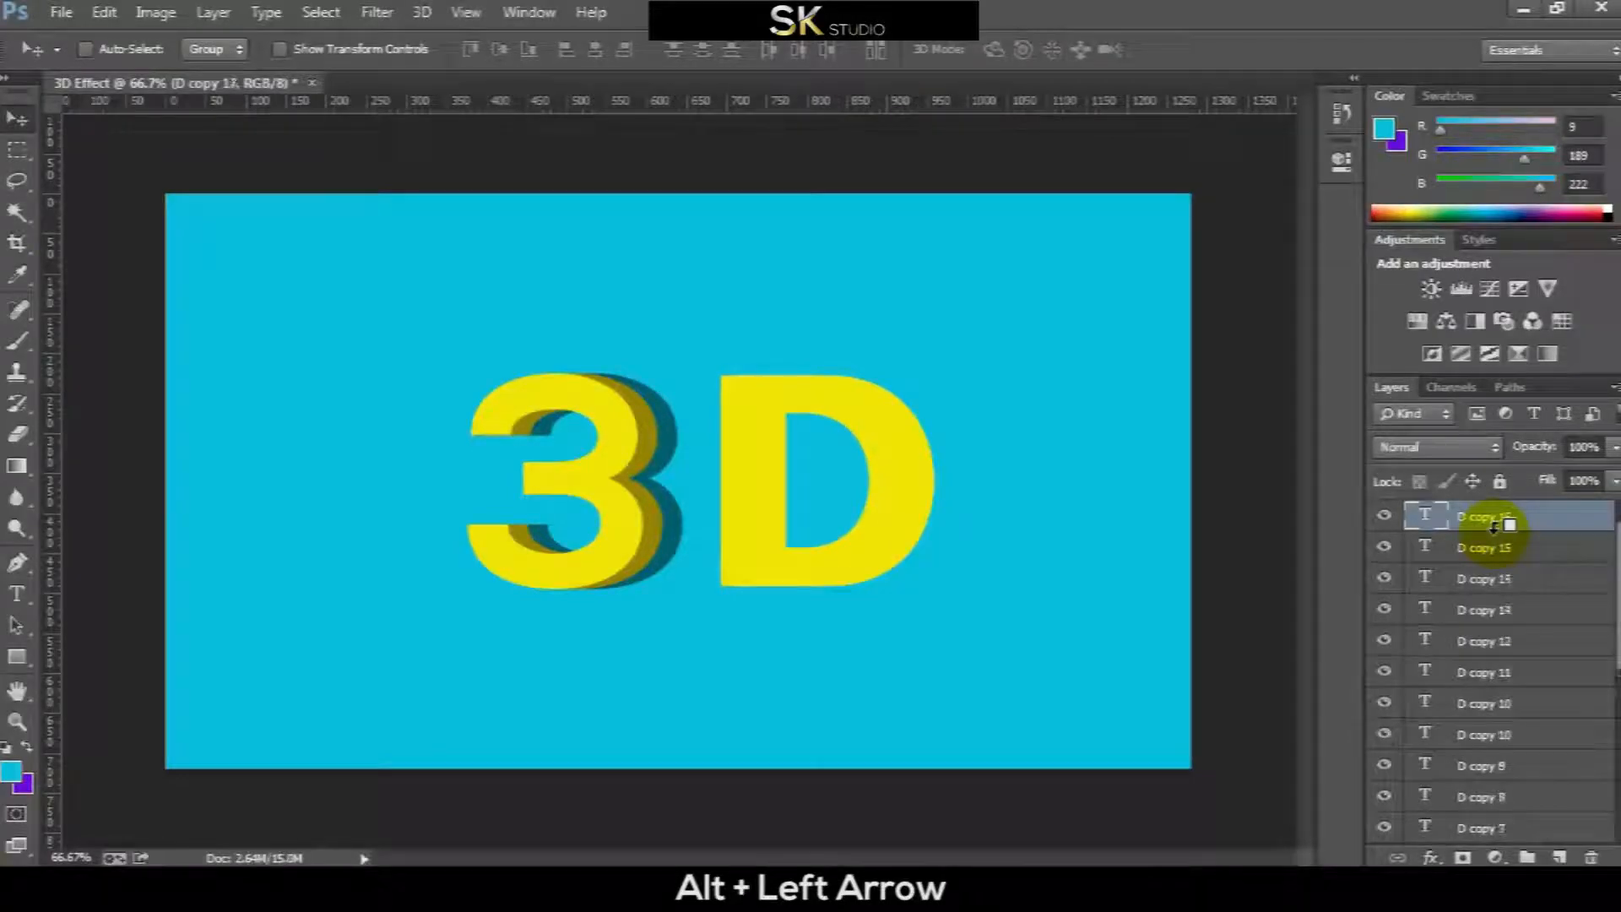
key(alt+Left)
key(alt+Left)
key(alt+Left)
key(alt+Left)
key(alt+Left)
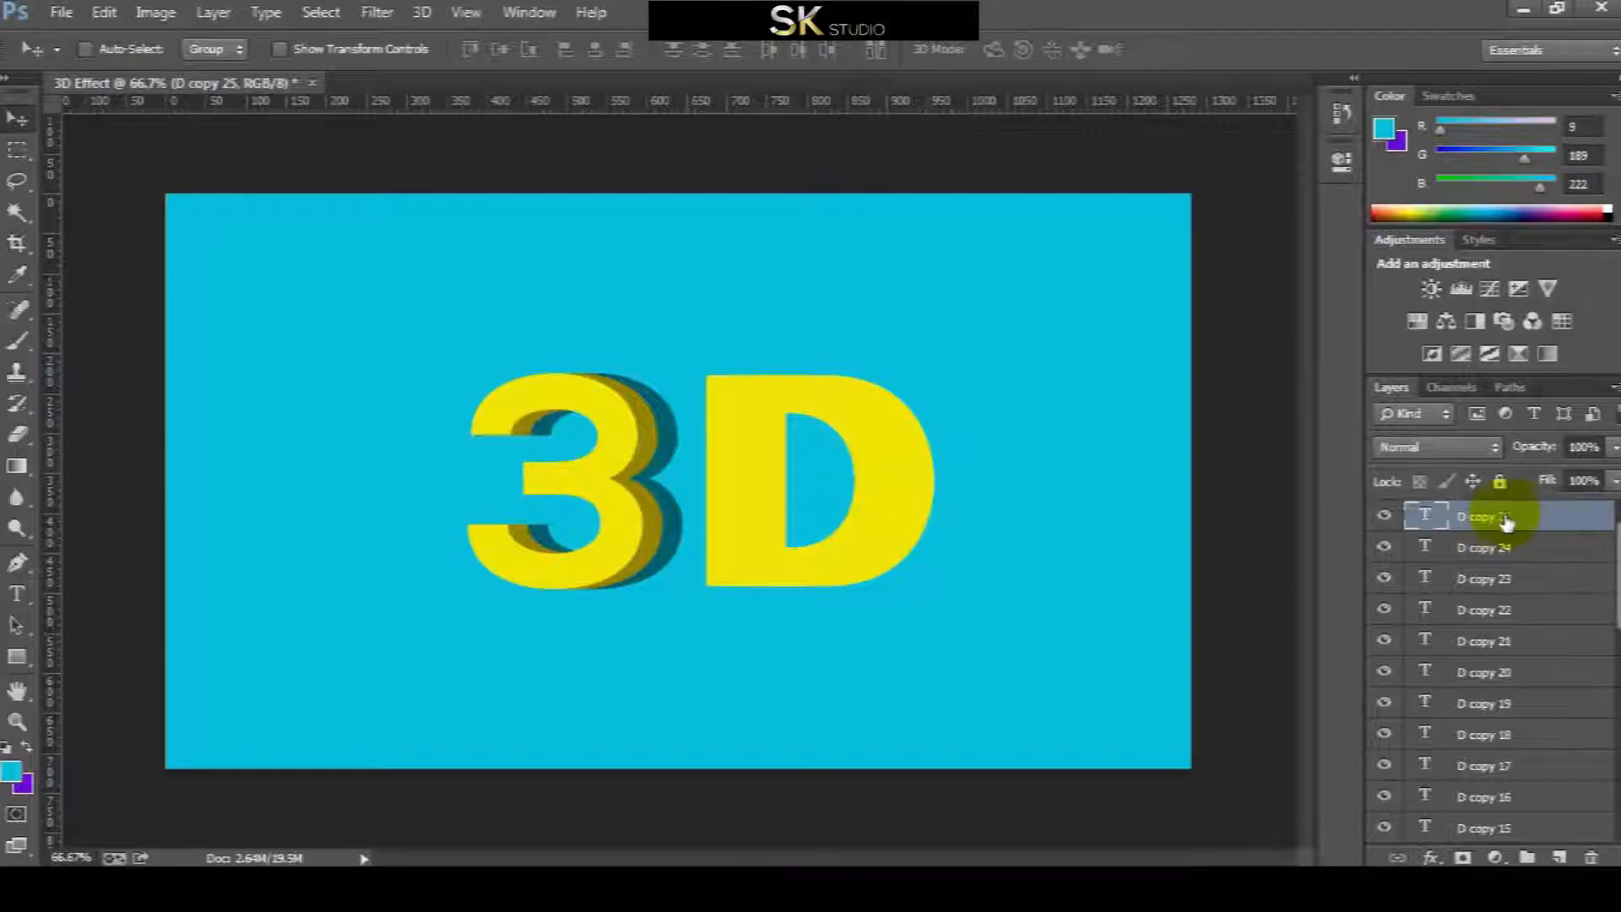
Group all the D copy layers, leaving out the original D layer, and name the group D Effects.
scroll(1522, 549, down, 10)
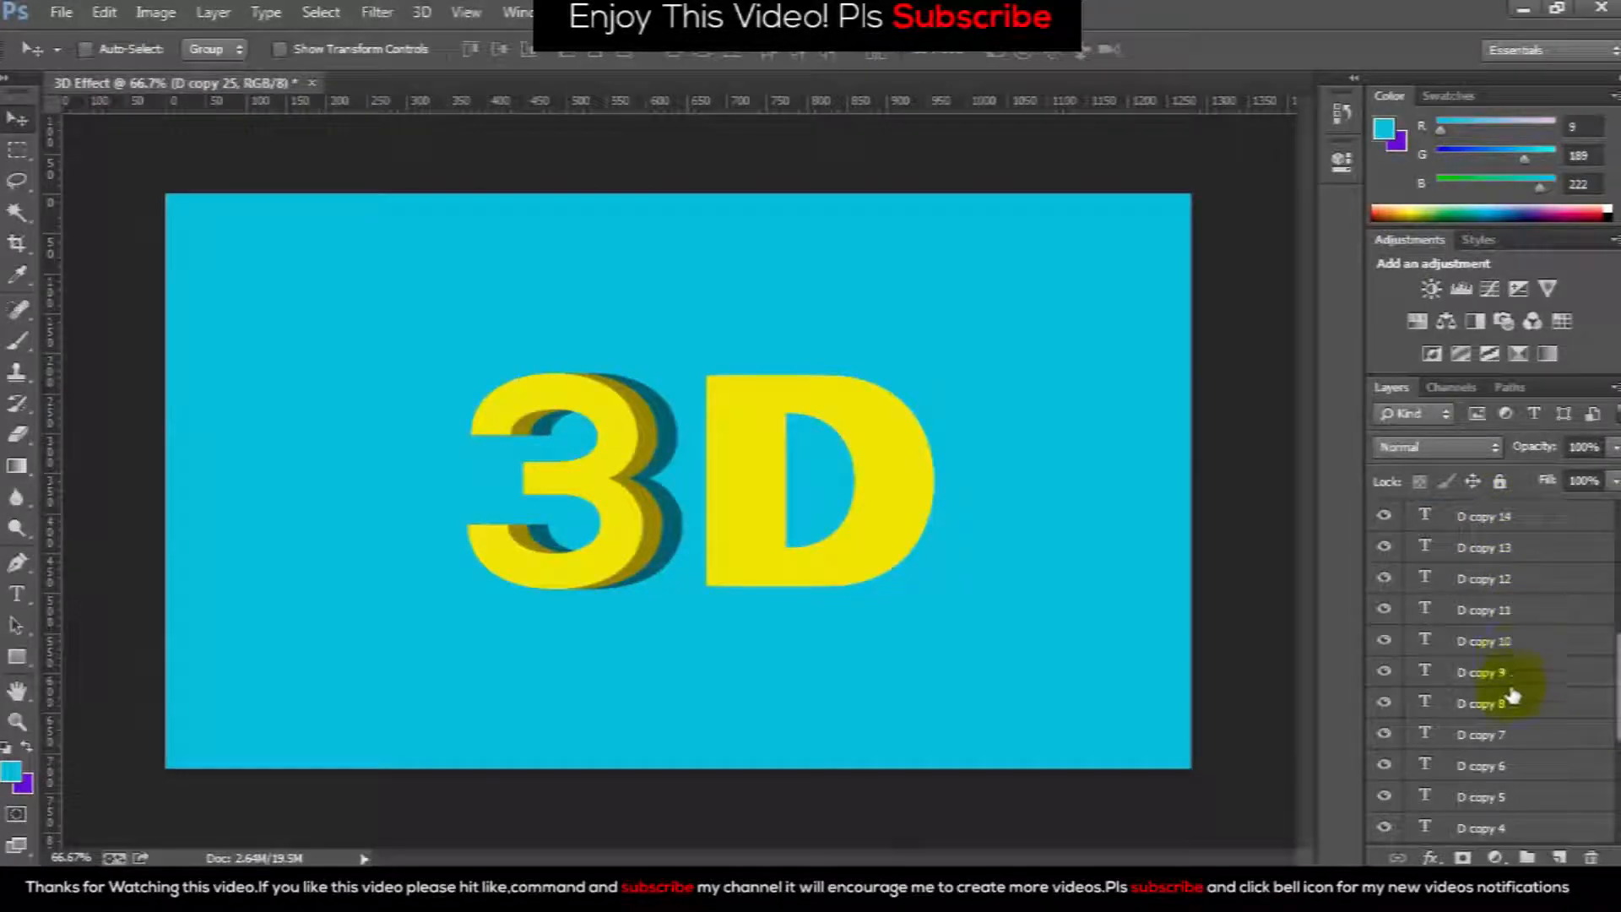
shift+click(1523, 707)
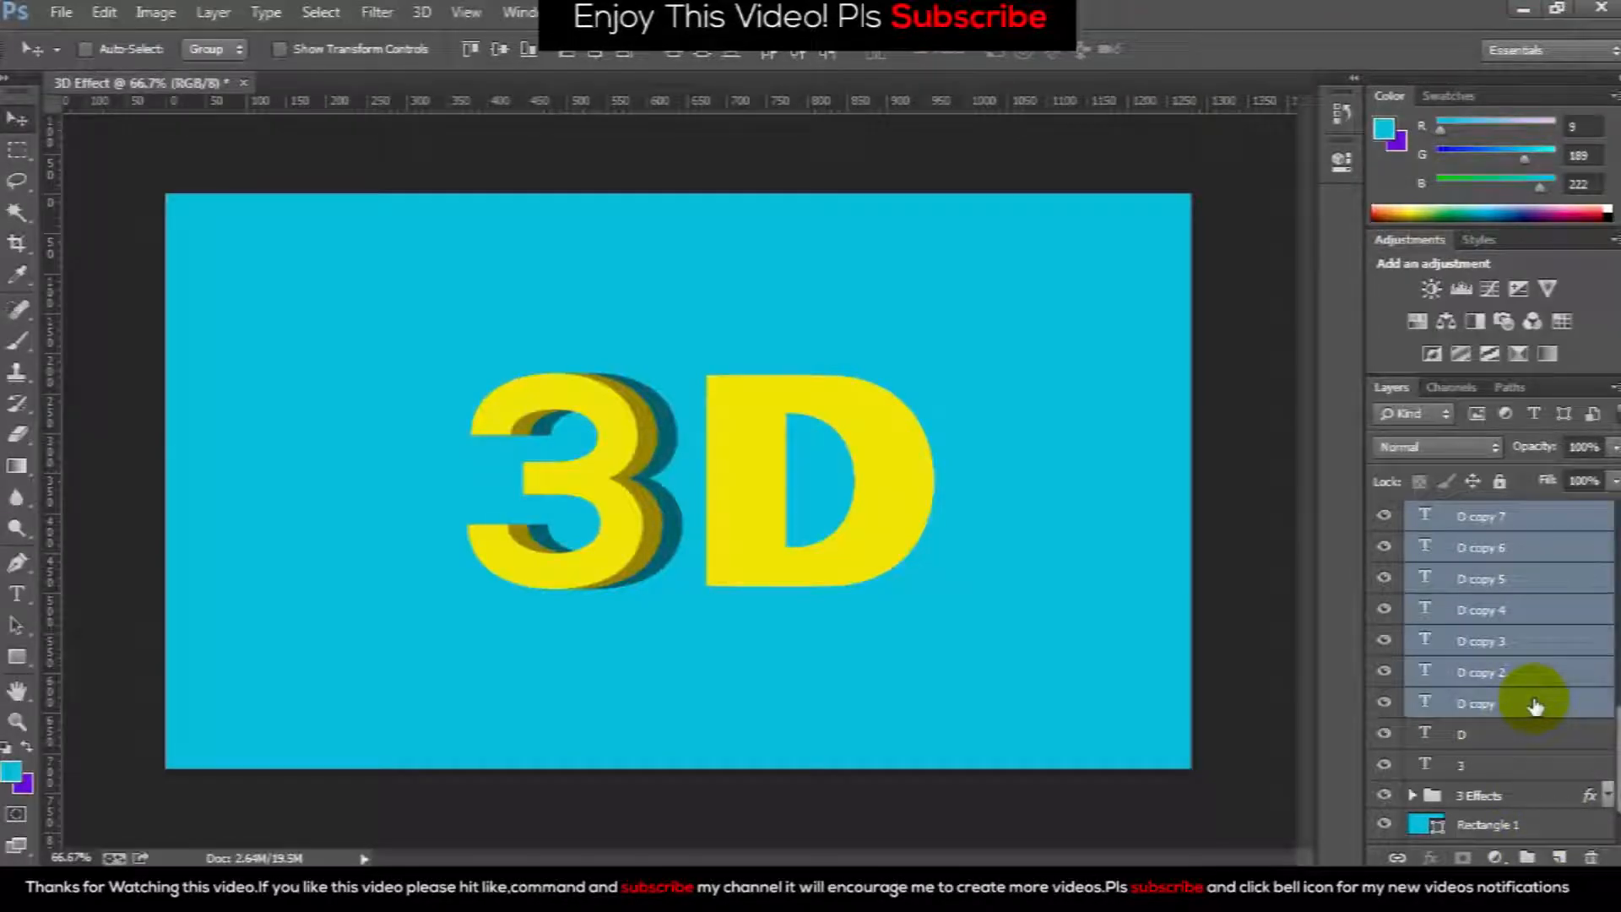
click(216, 12)
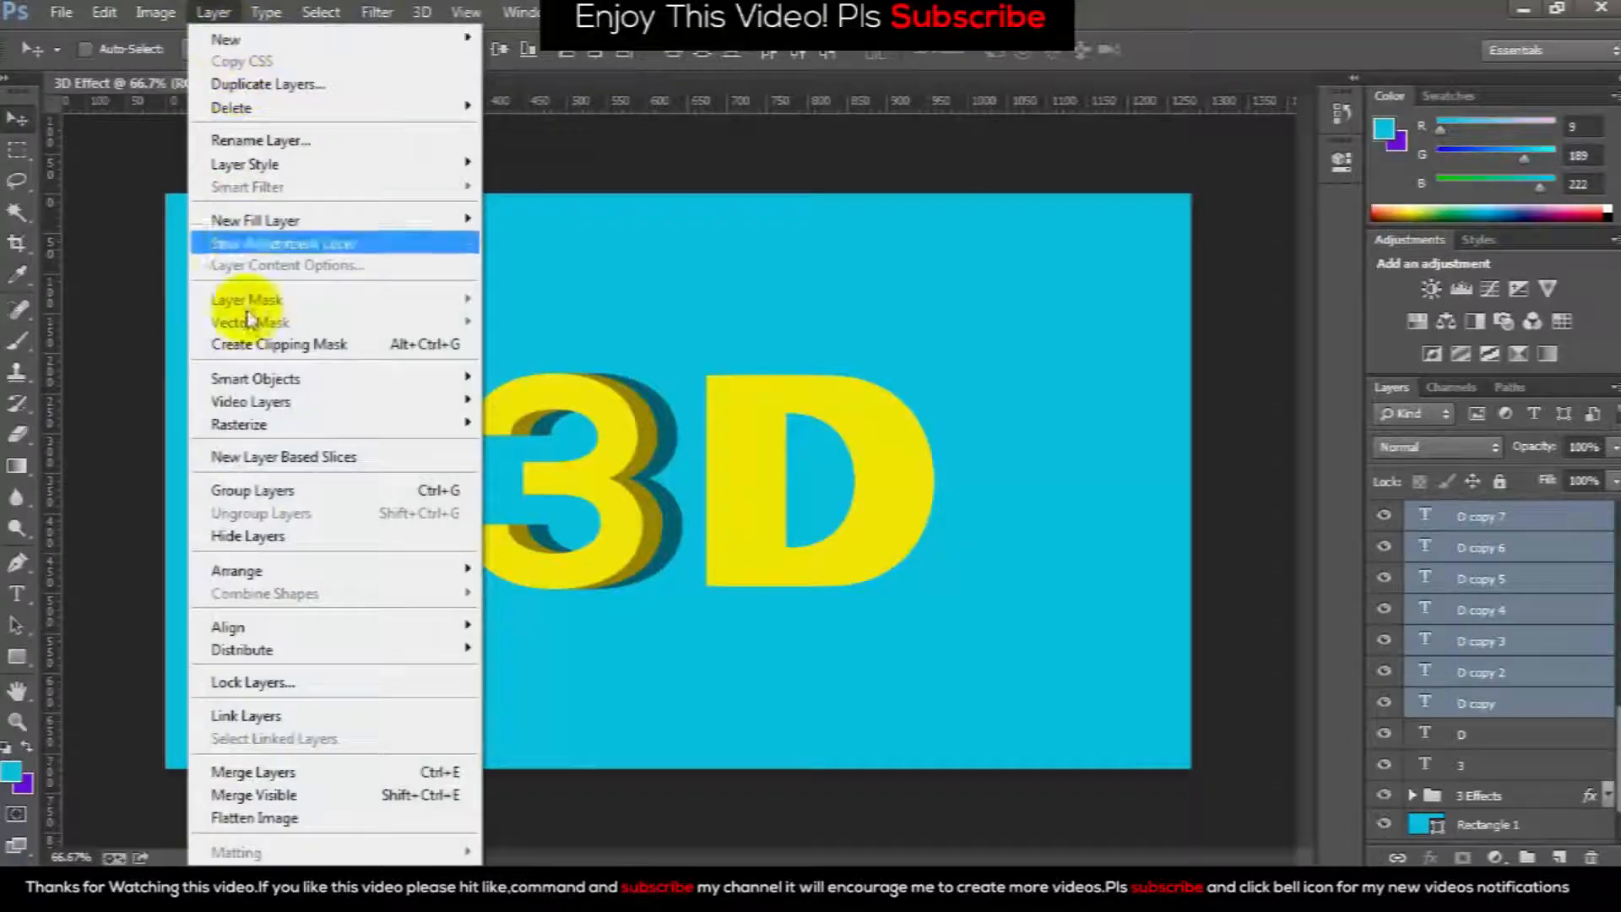
click(443, 494)
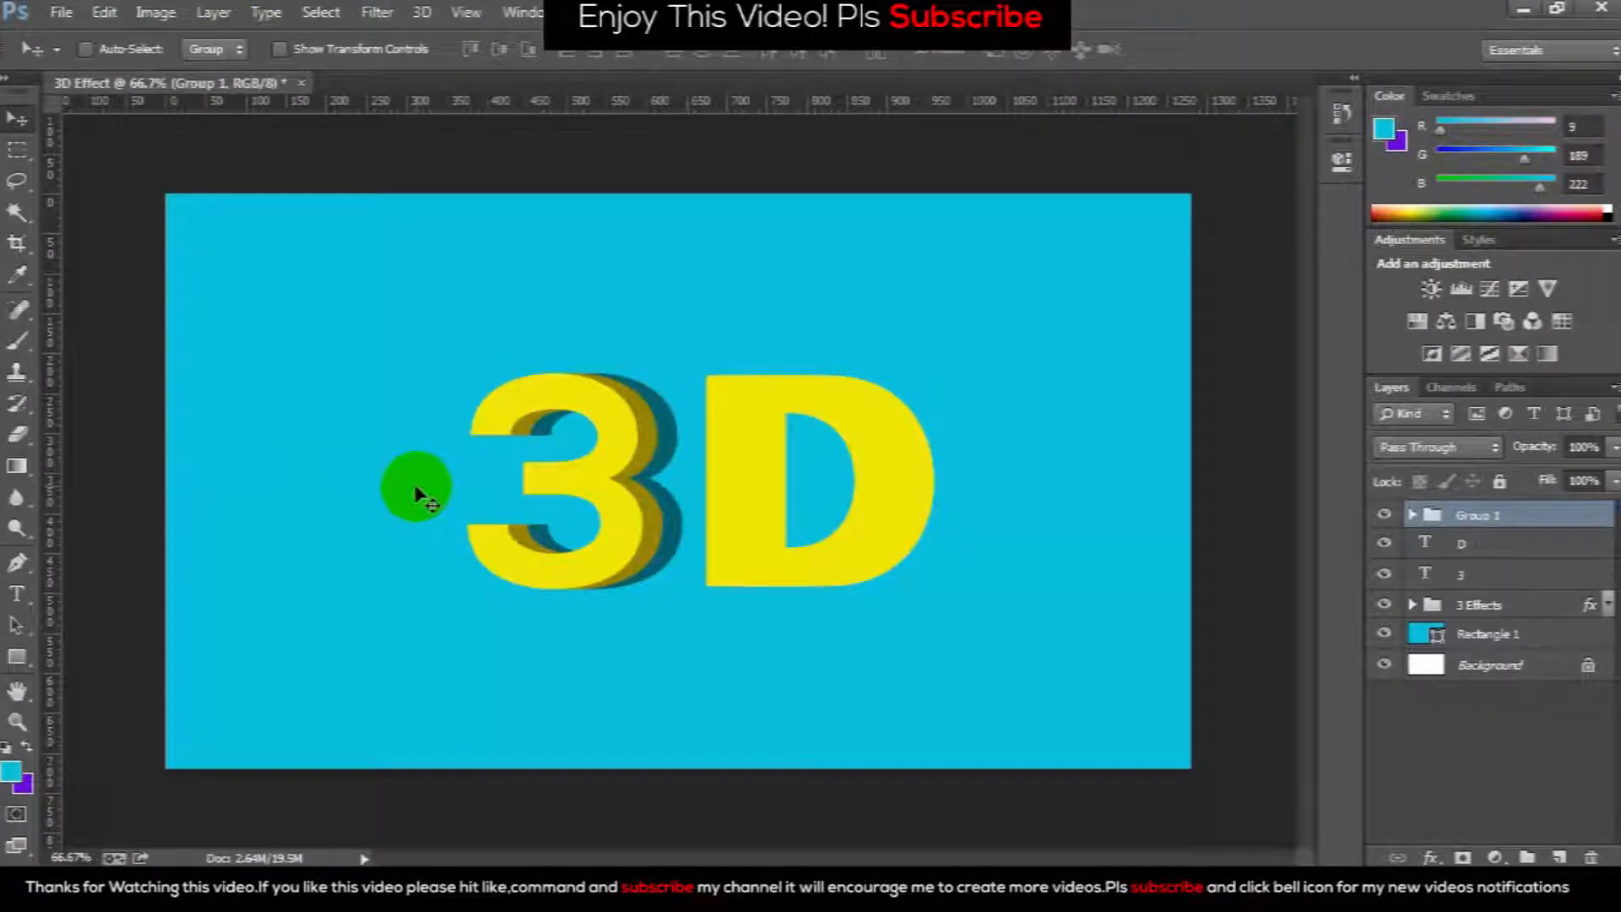
double_click(1477, 515)
text(D)
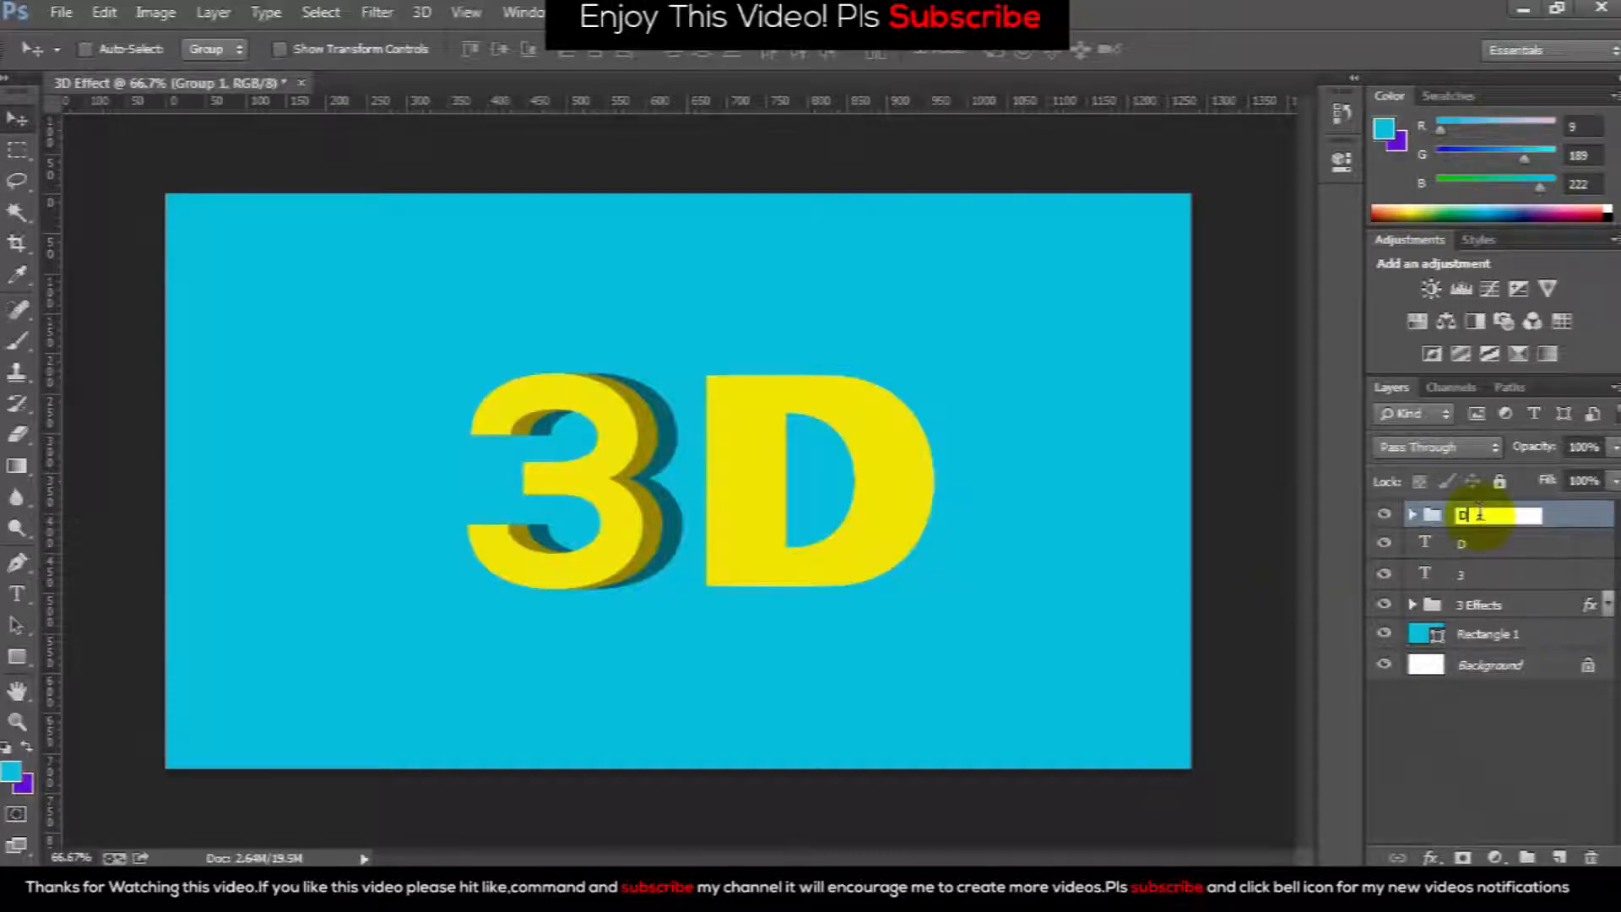
text( Effects)
key(Return)
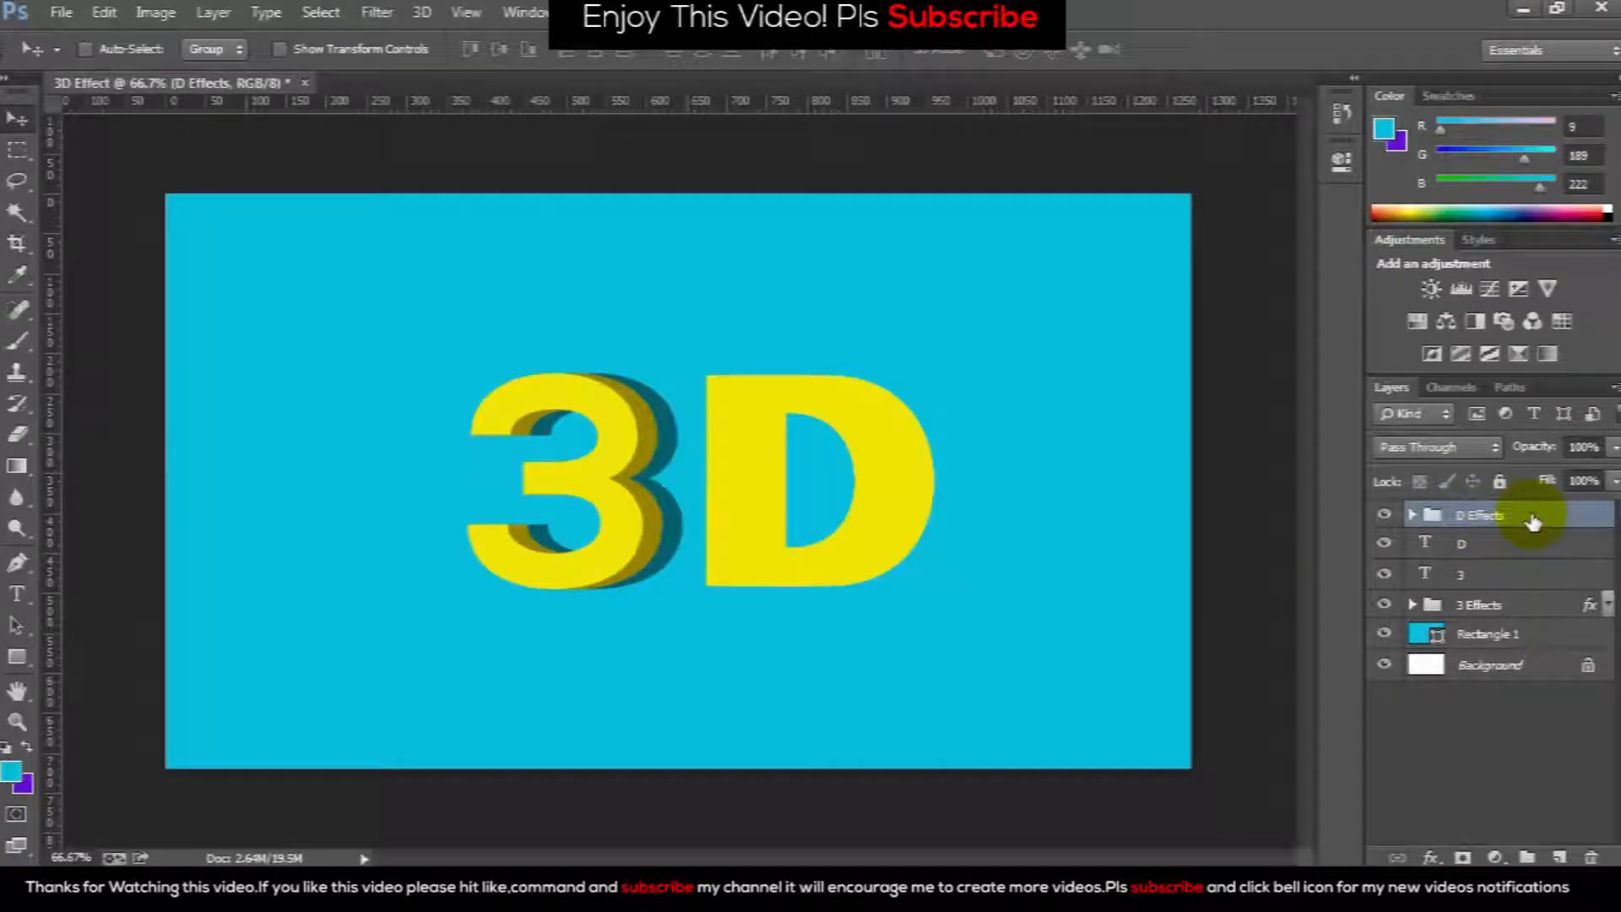
Add a Color Overlay to the D Effects group using the dark yellow 968303 sampled from the side of the 3.
click(213, 13)
mouse_move(282, 169)
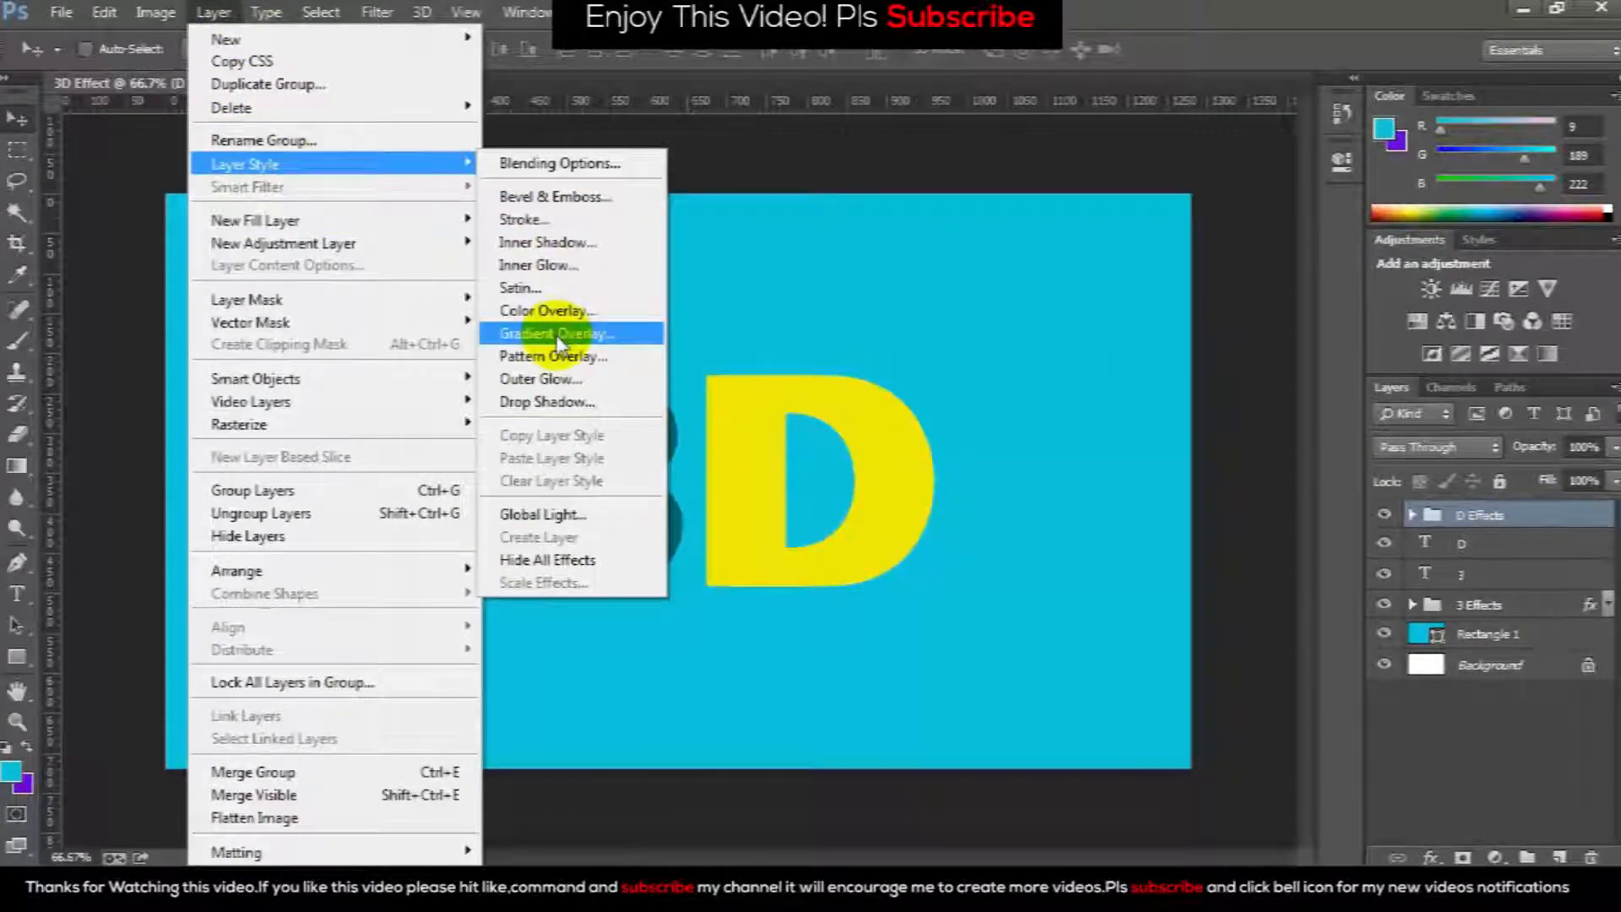
click(562, 312)
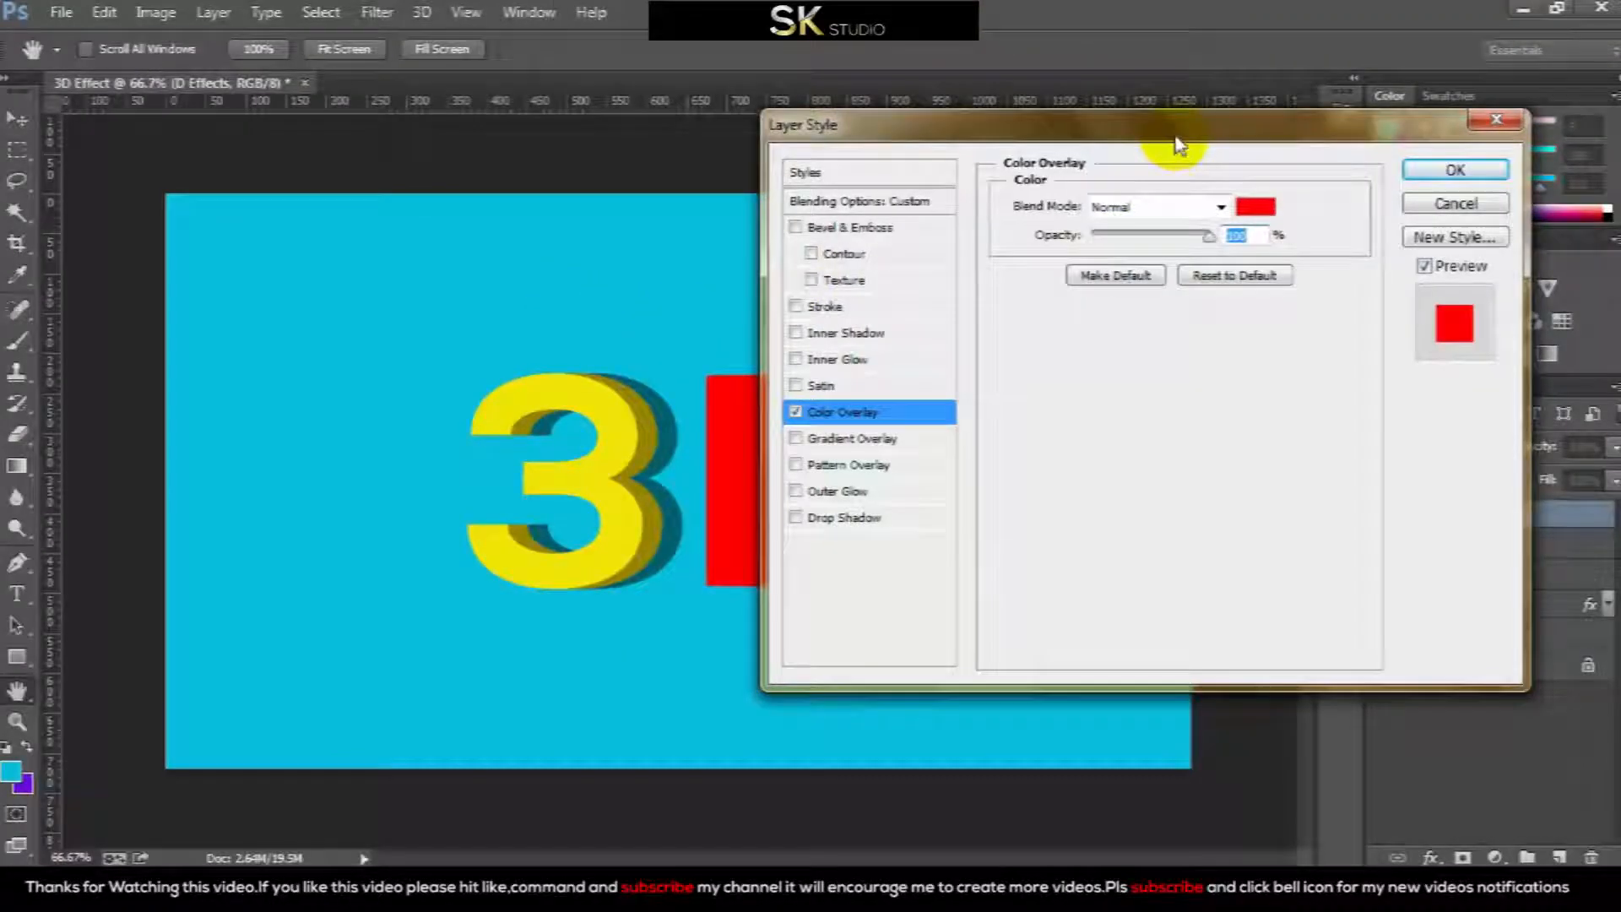
drag(1176, 135, 1304, 112)
click(1384, 175)
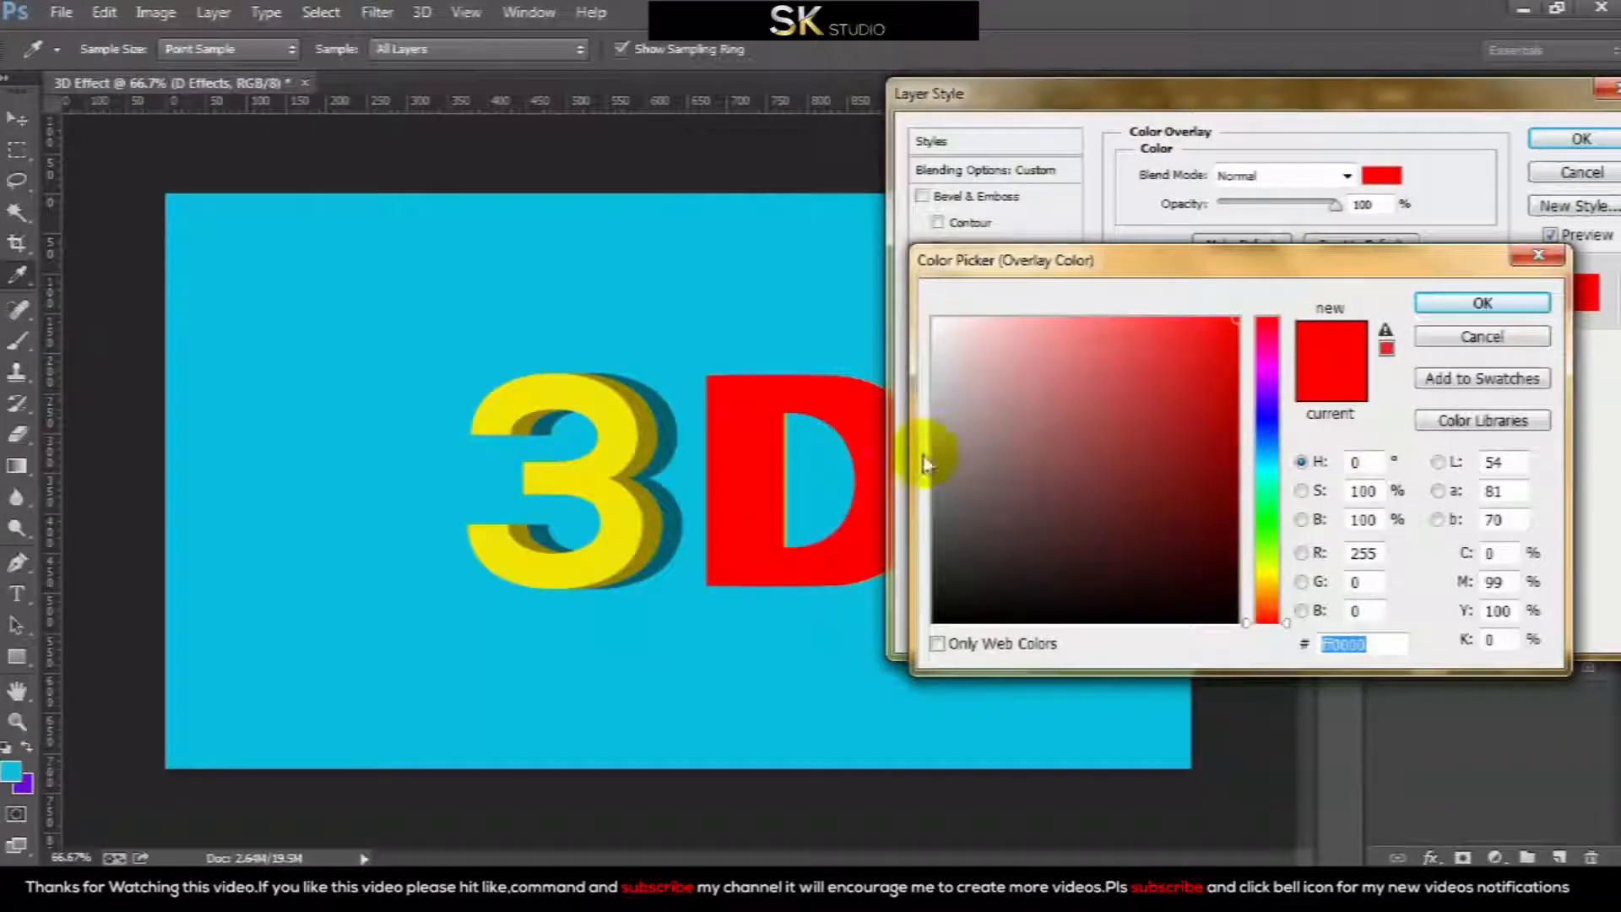
click(650, 421)
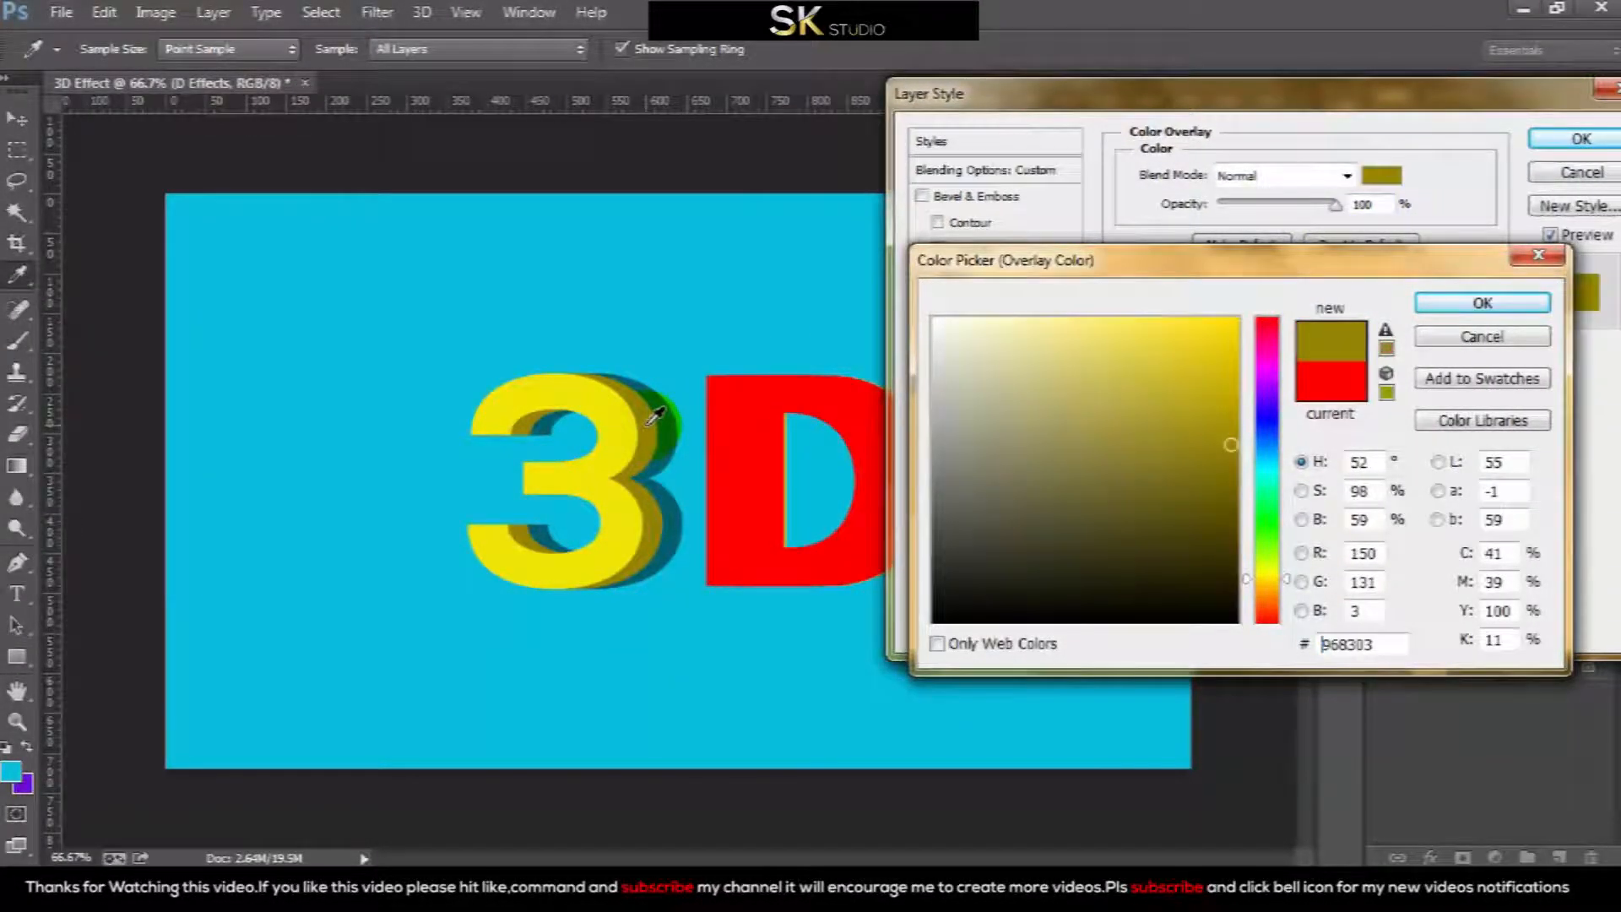
click(1482, 304)
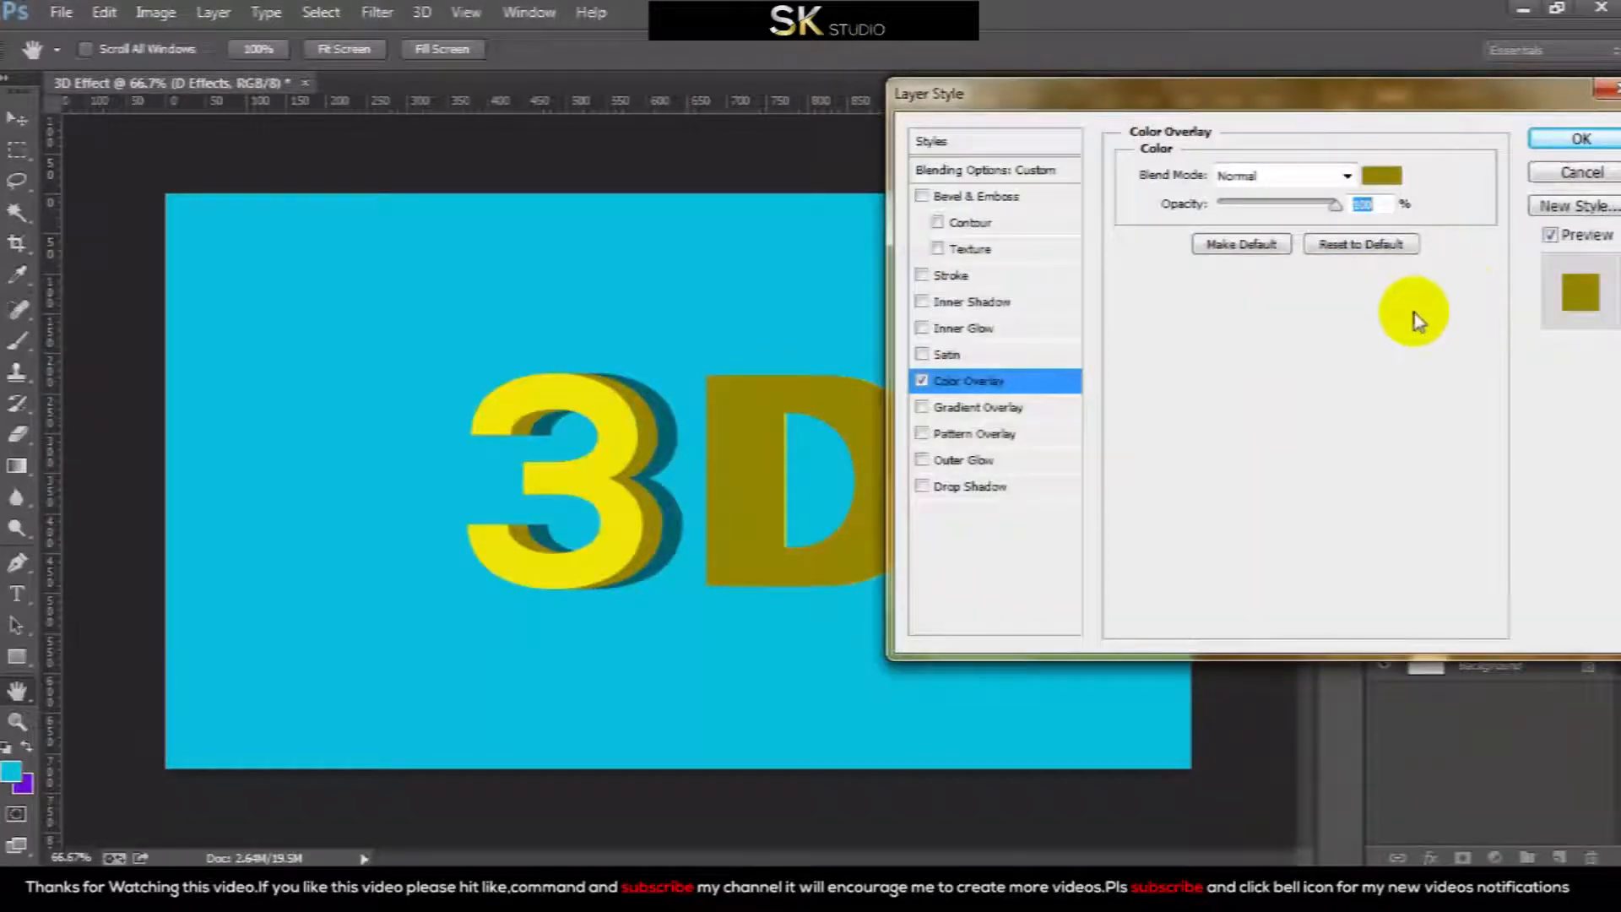
Enable a Drop Shadow on the D Effects group with opacity 50% and angle 0°.
click(972, 489)
double_click(1361, 203)
text(8)
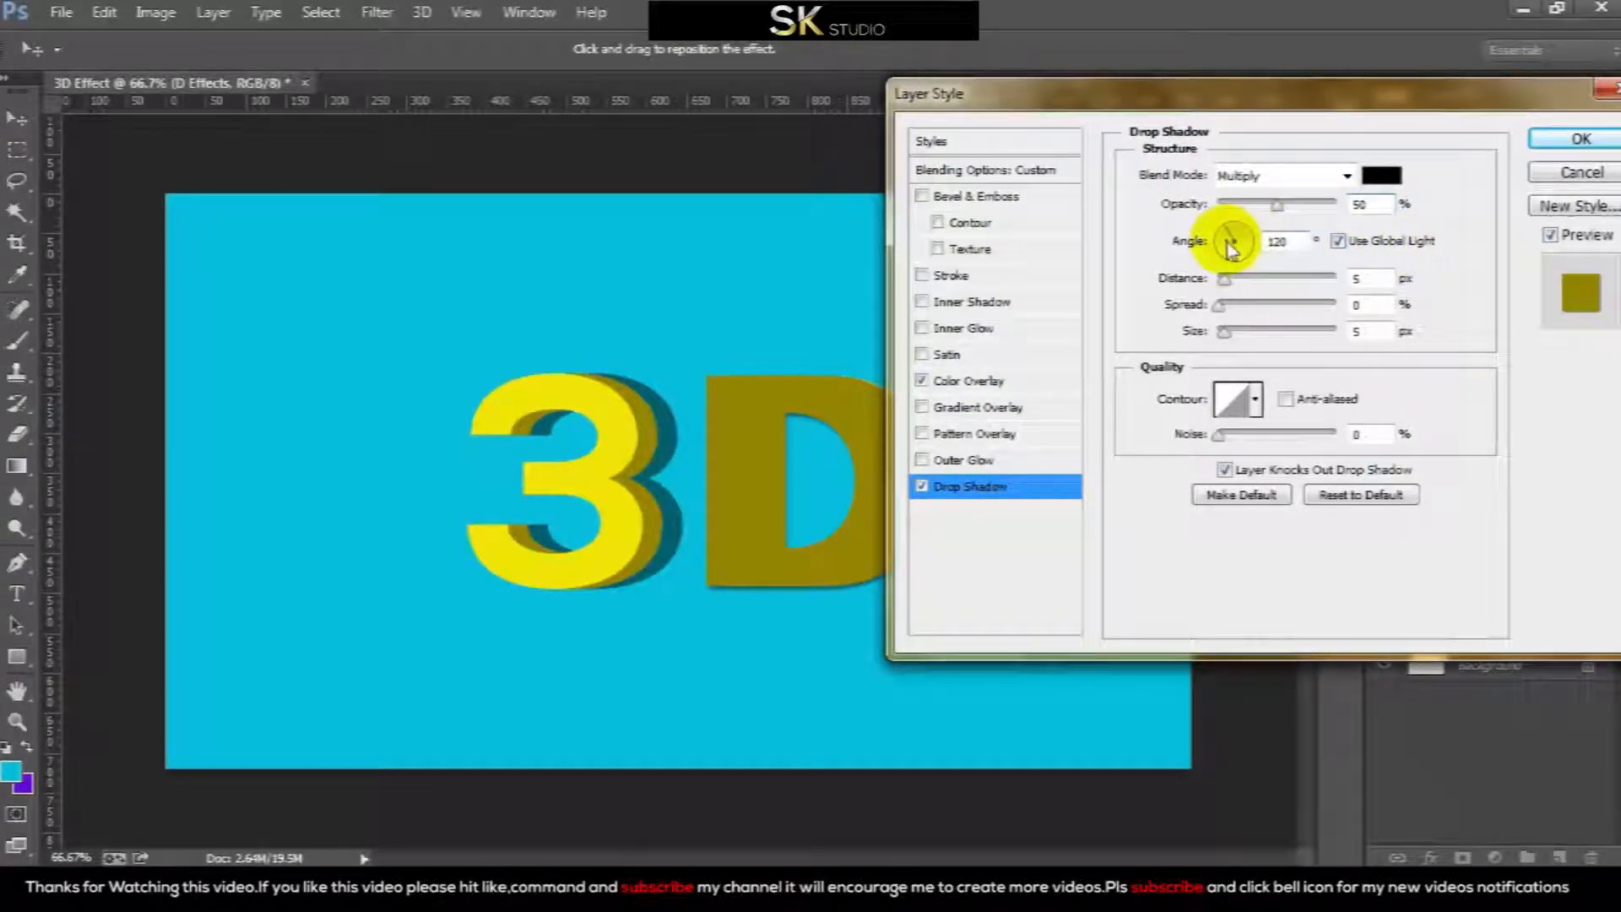
drag(1238, 247, 1253, 251)
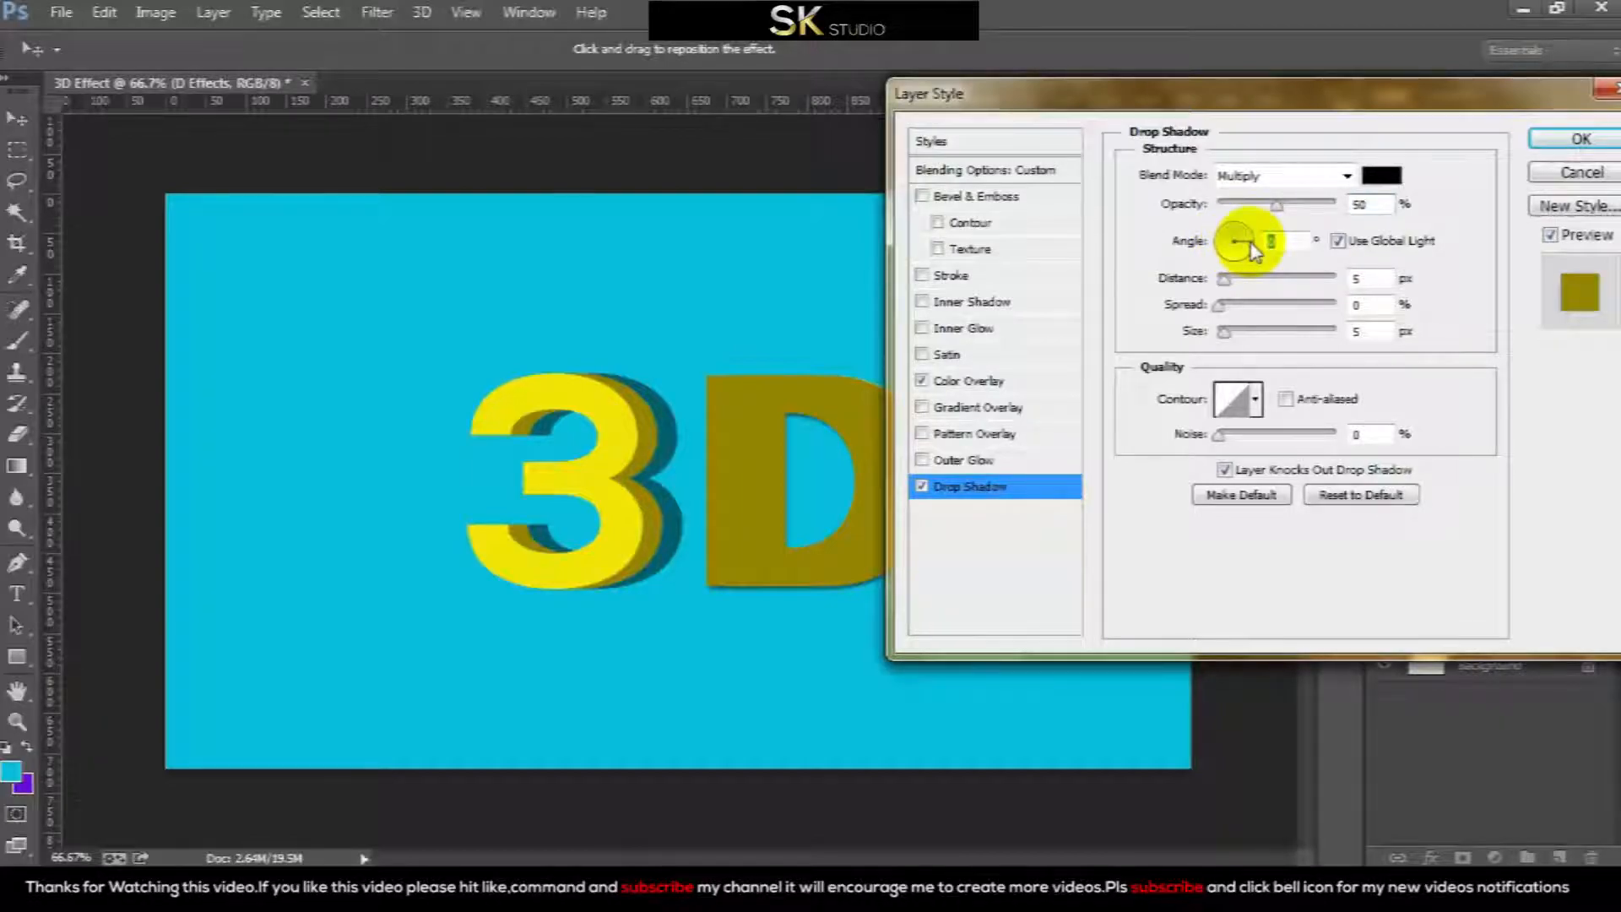
Set the drop shadow's distance to 25 px and size to 0 px, and apply the layer style.
double_click(1357, 280)
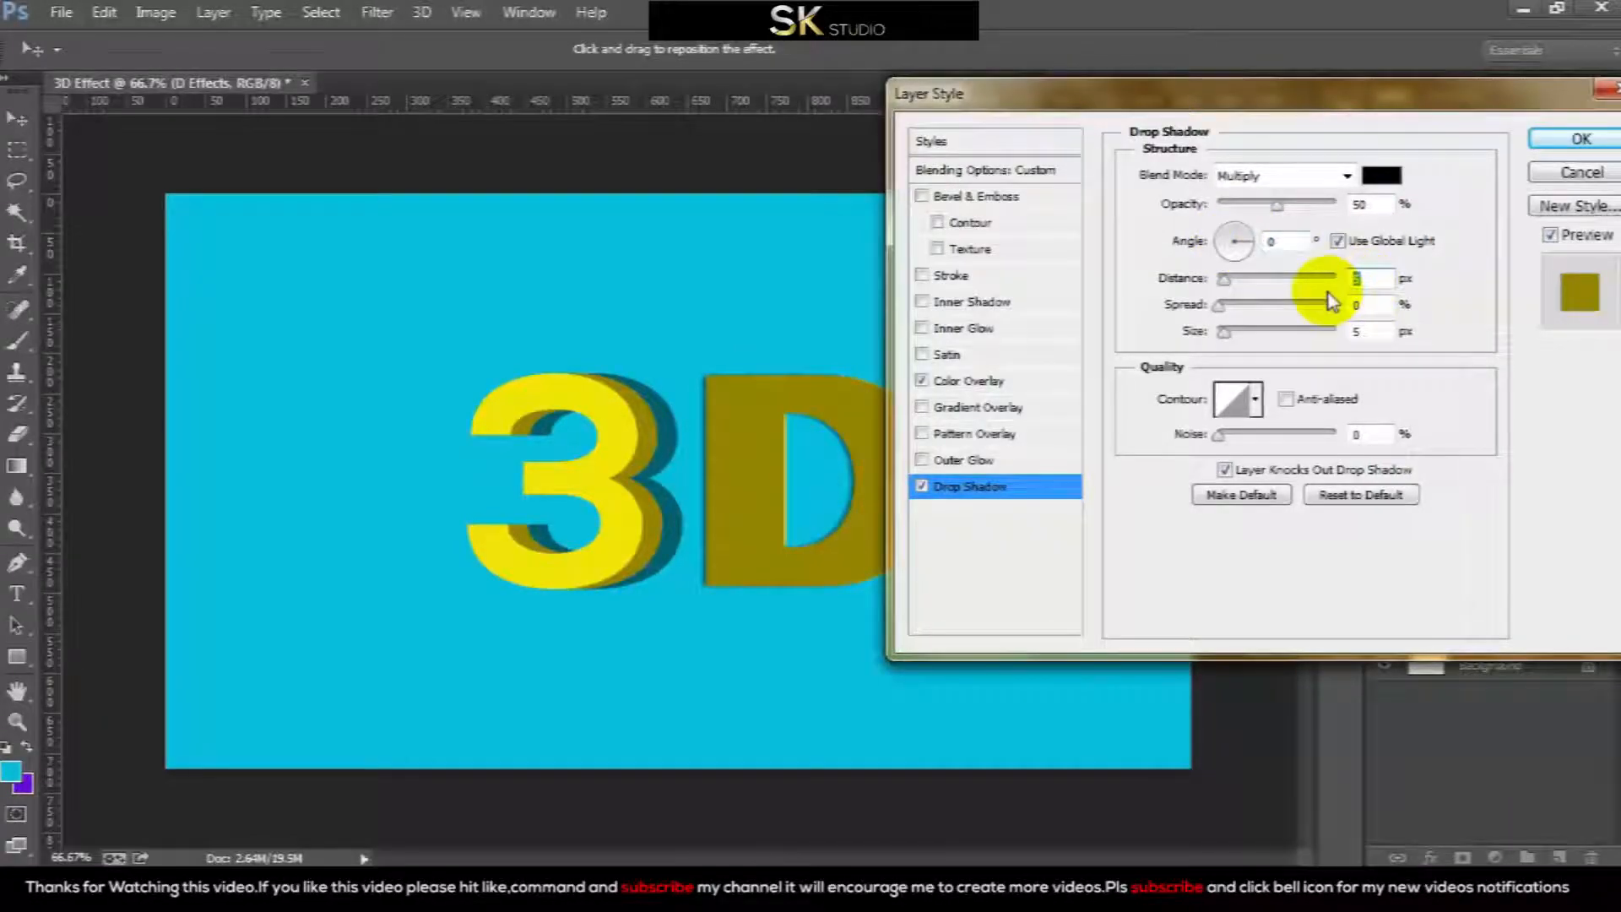
text(3)
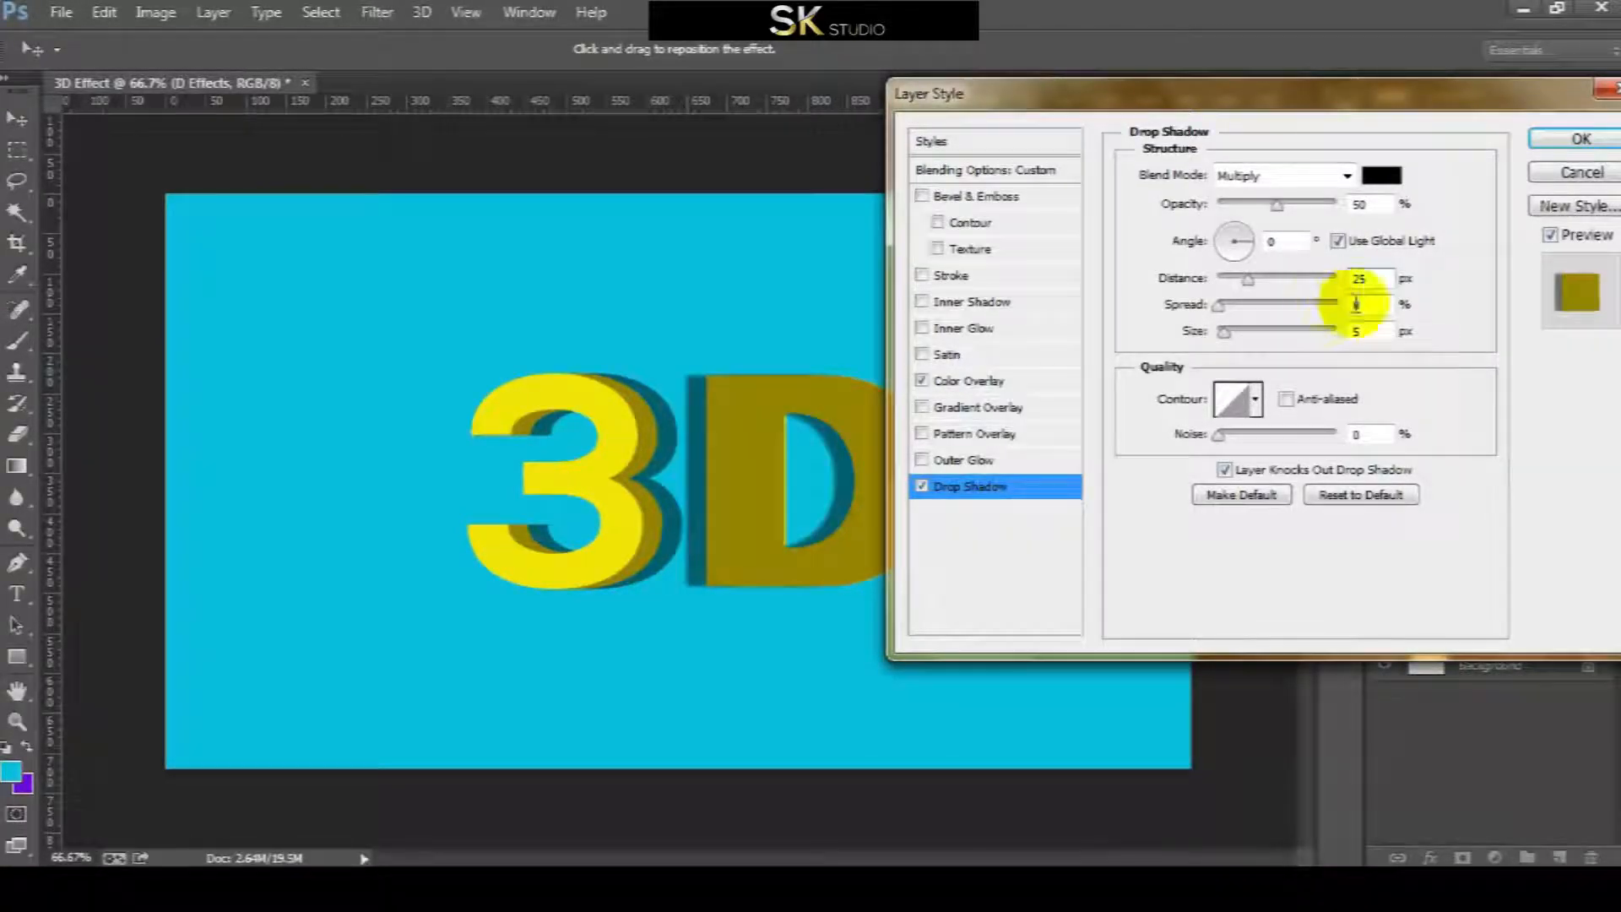
drag(1379, 331, 1314, 341)
text(0)
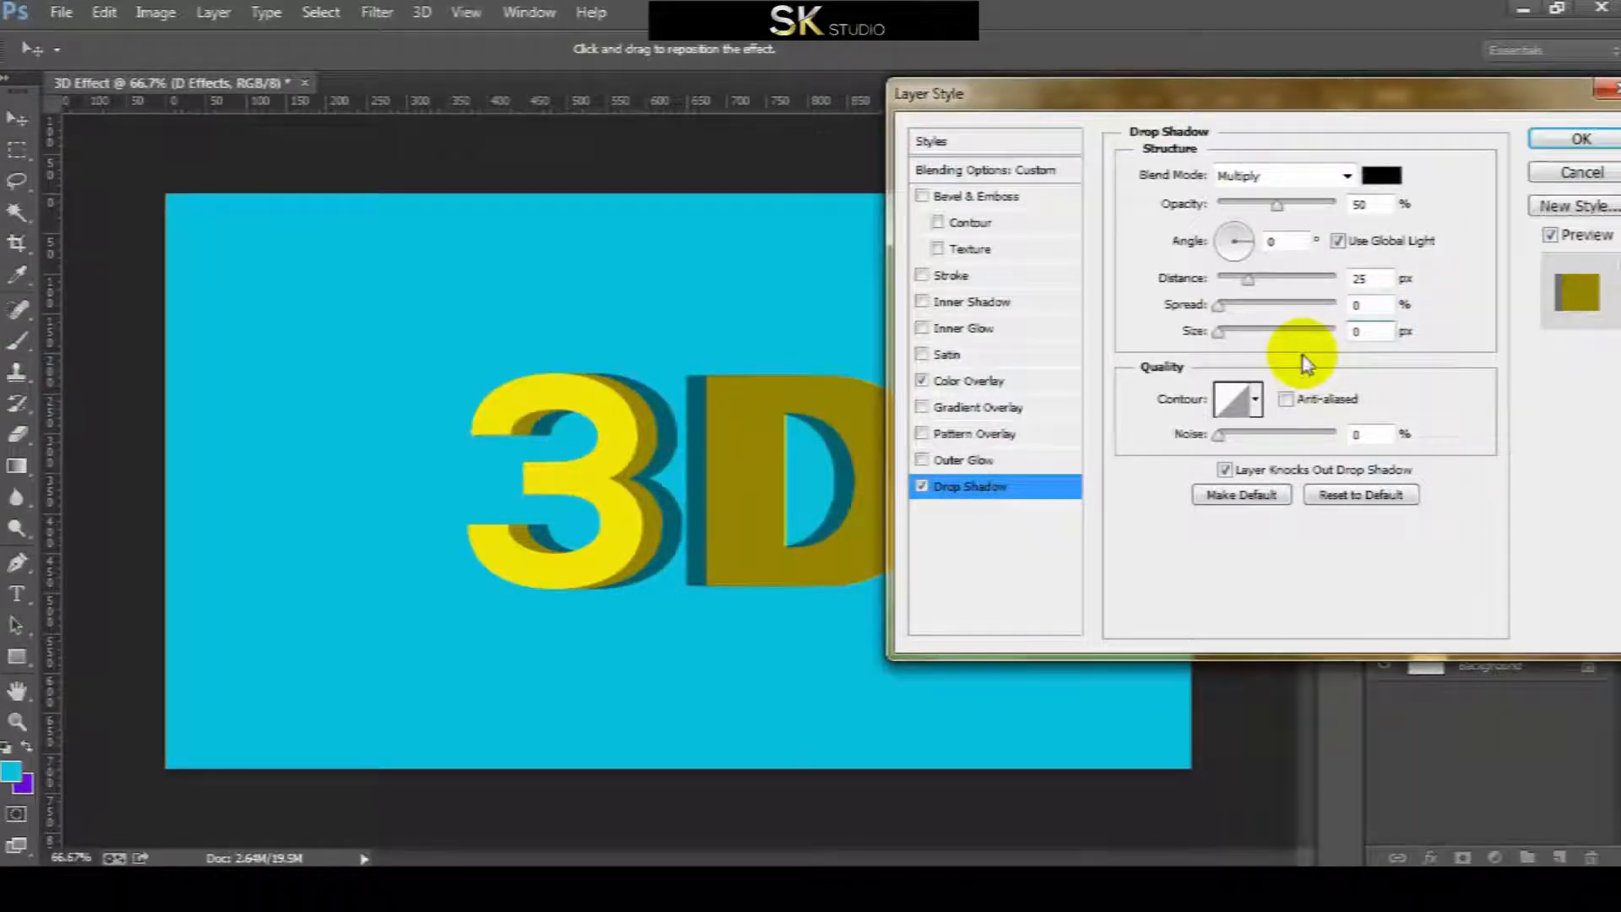
click(1557, 149)
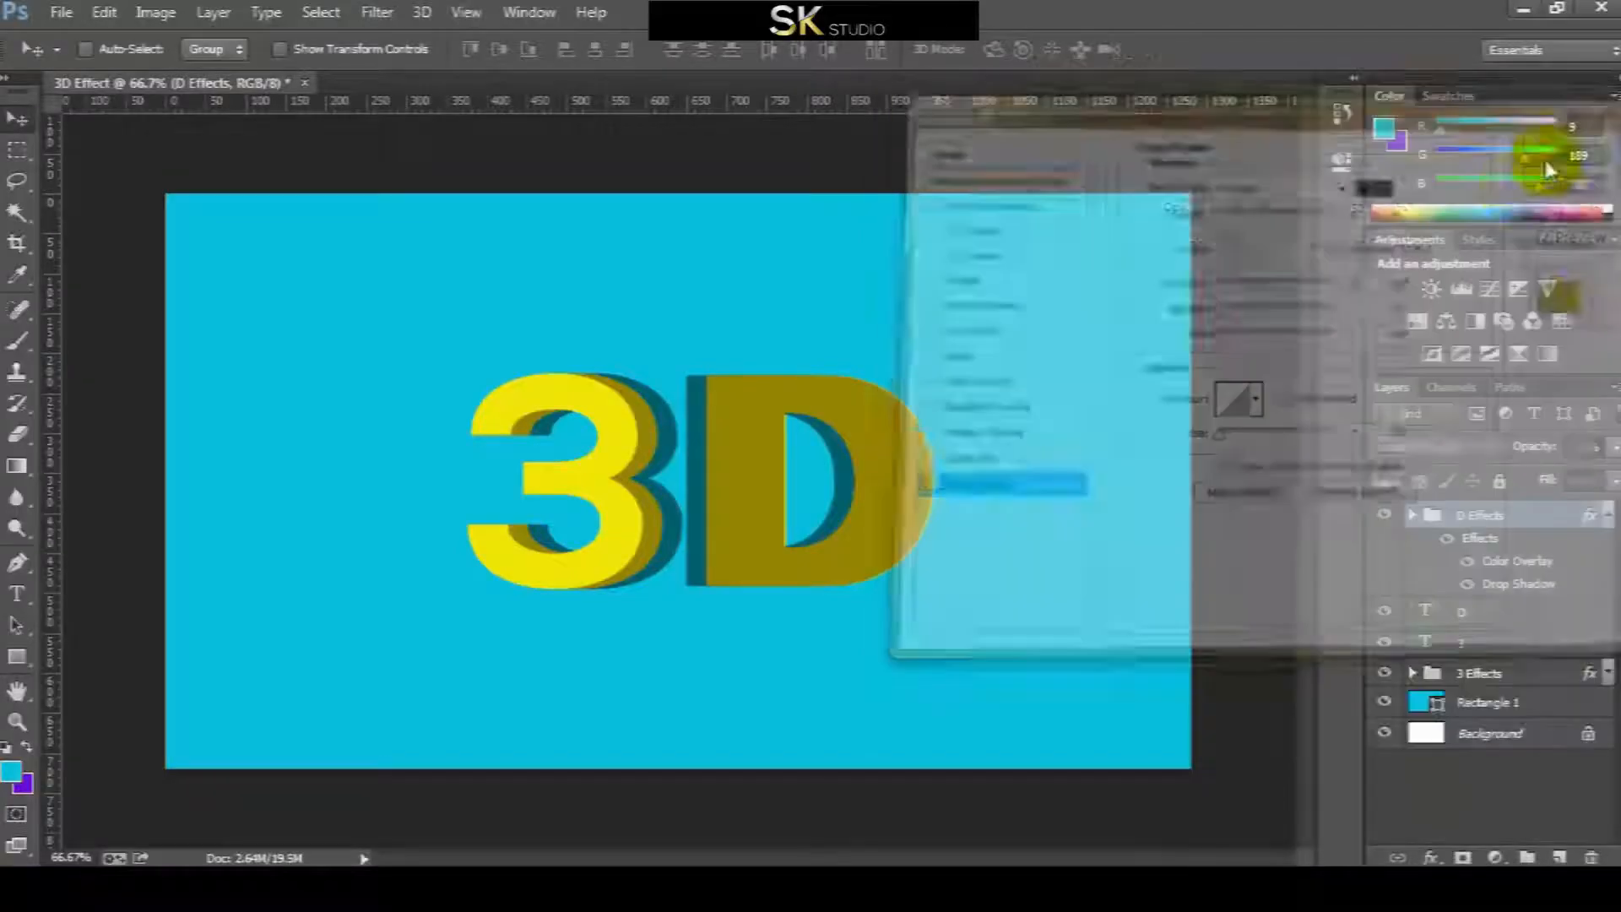
Collapse the D Effects group's effects list and move the group below the D text layer.
click(1608, 517)
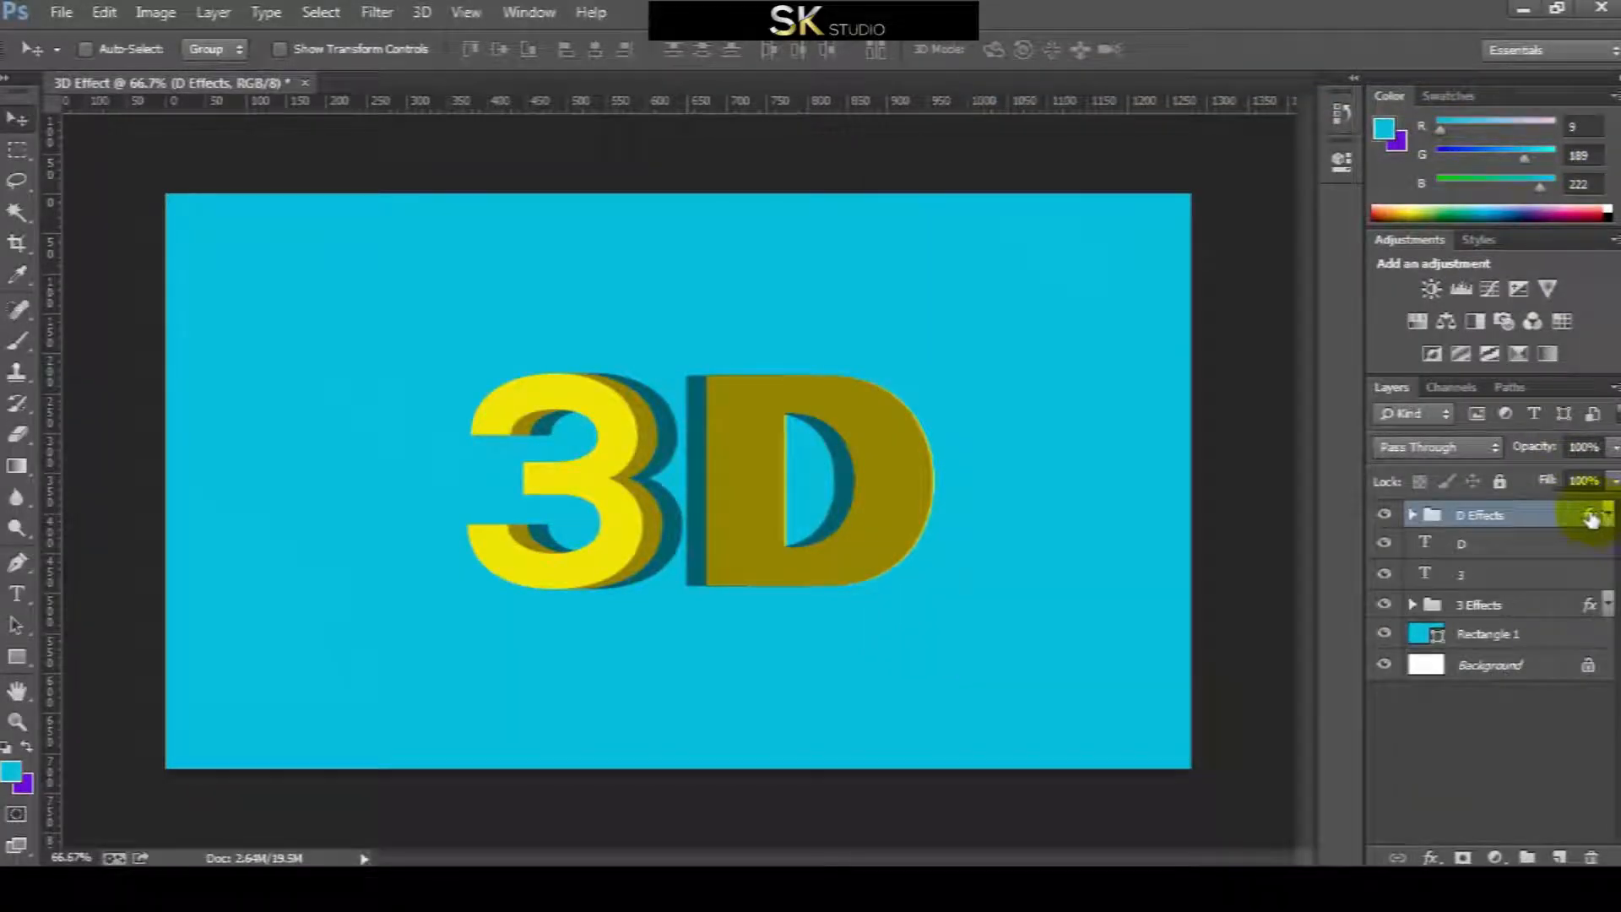
drag(1535, 517, 1535, 570)
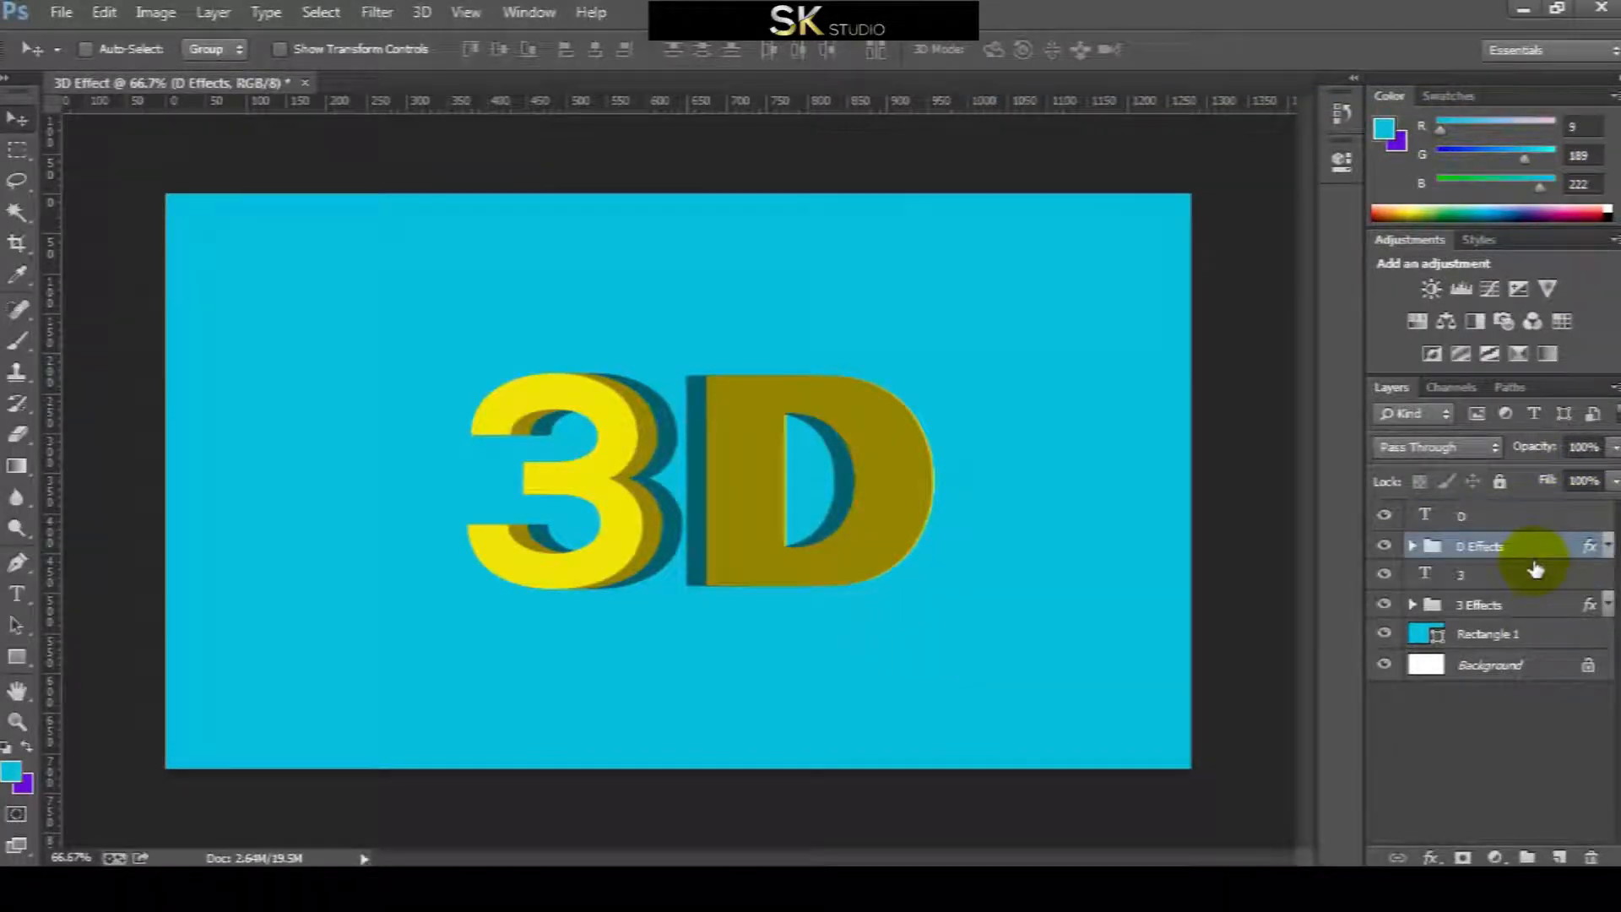
Select the D text layer together with the D Effects group and nudge them about 10 px to the right, away from the 3.
click(1500, 519)
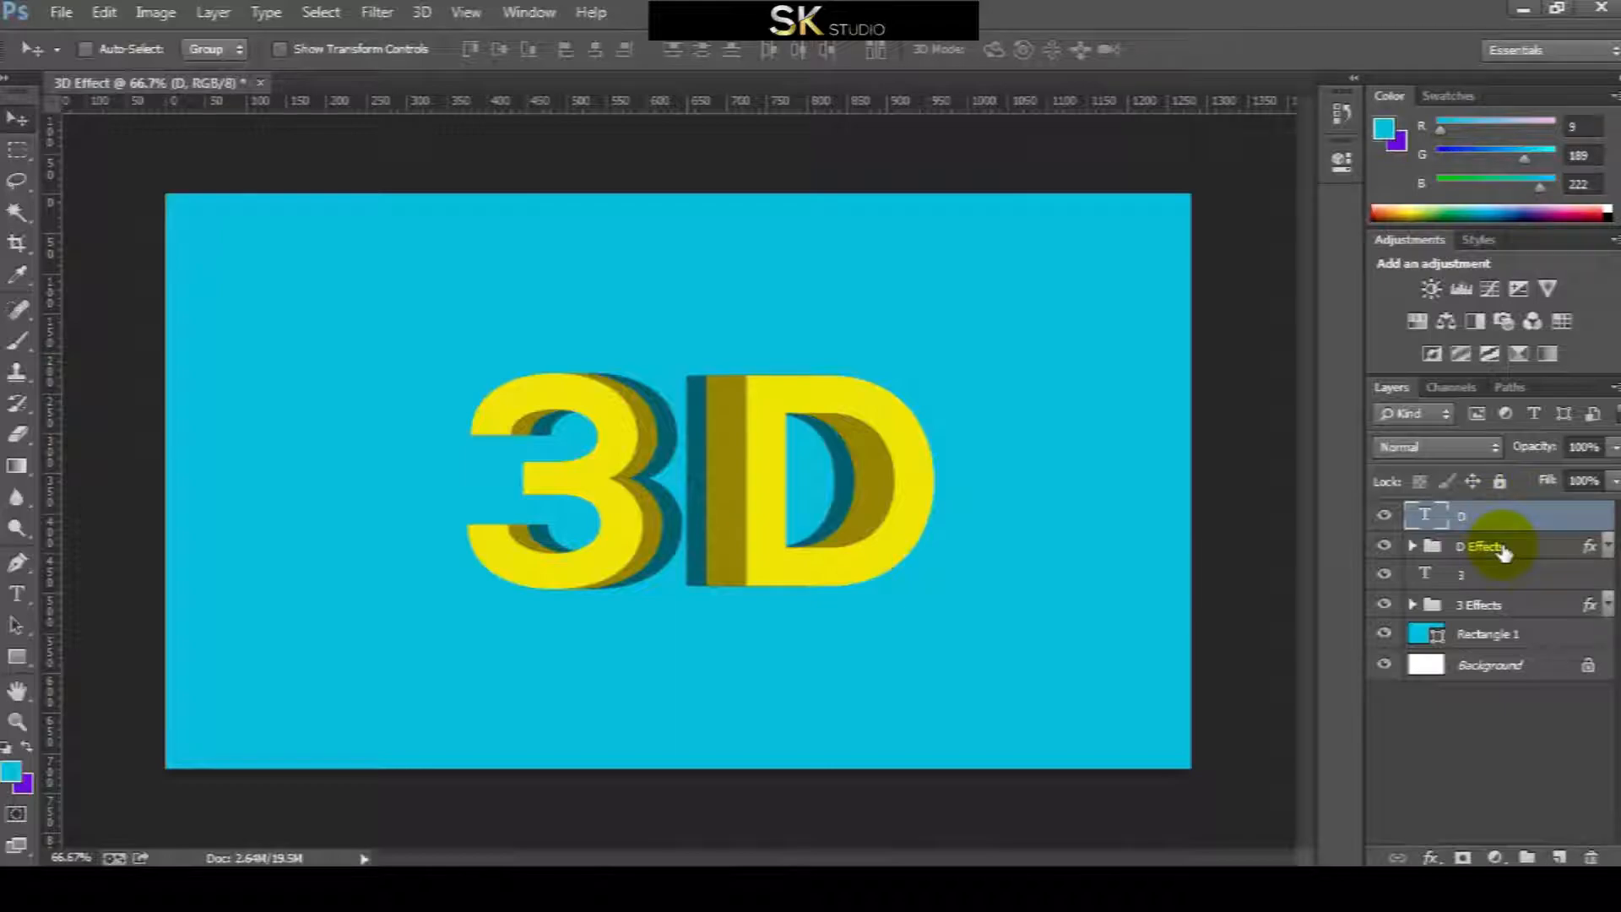
ctrl+click(1502, 550)
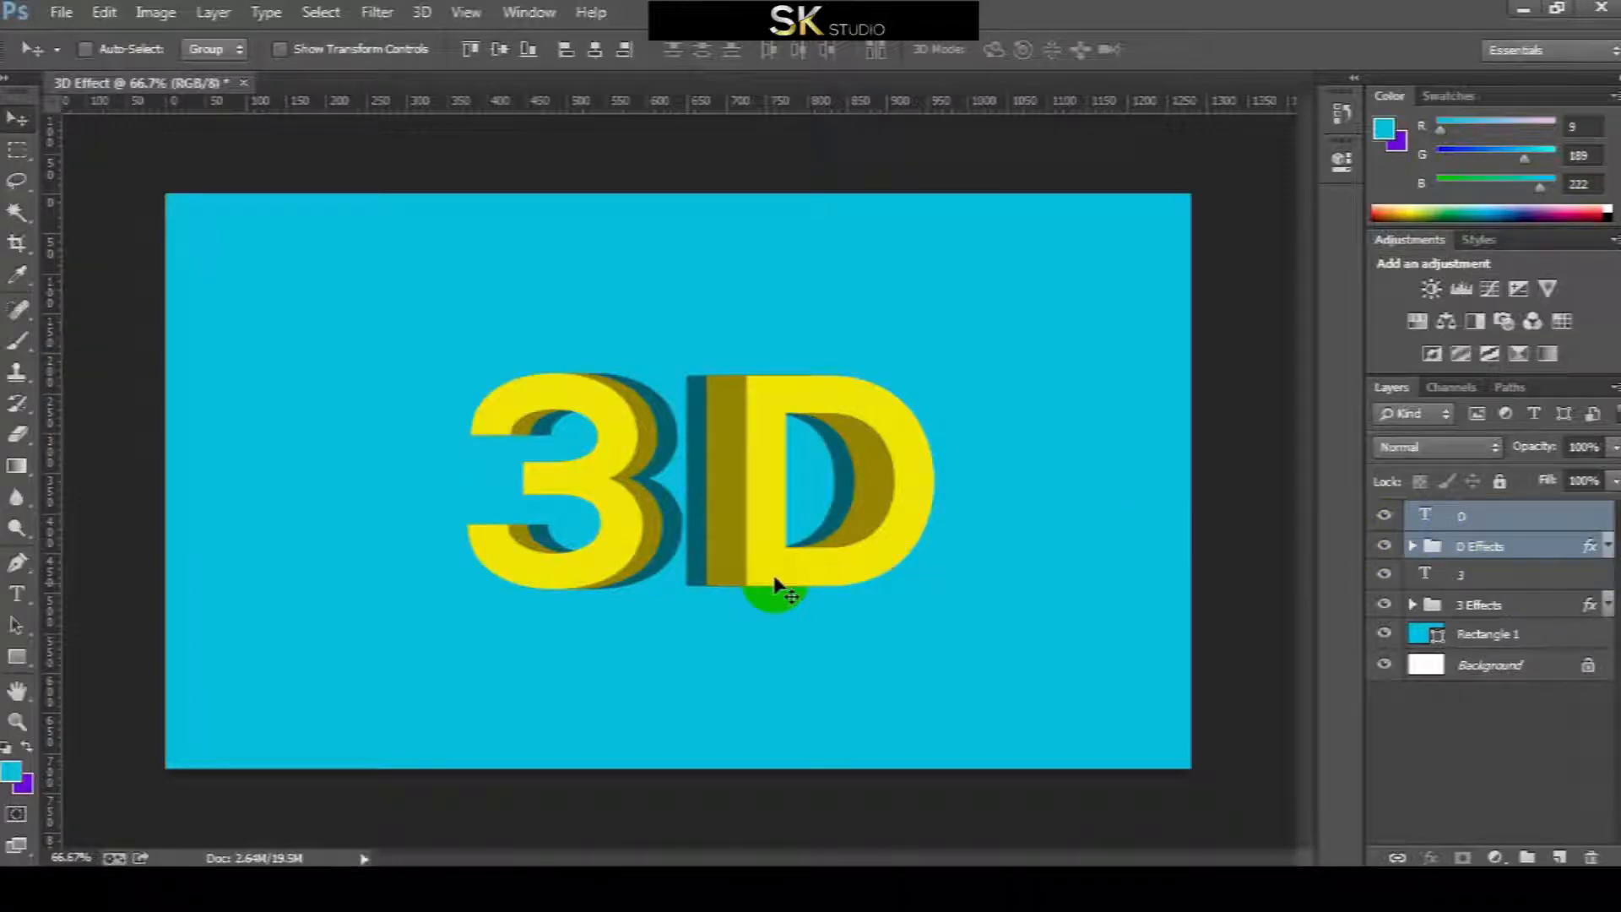
key(ctrl+t)
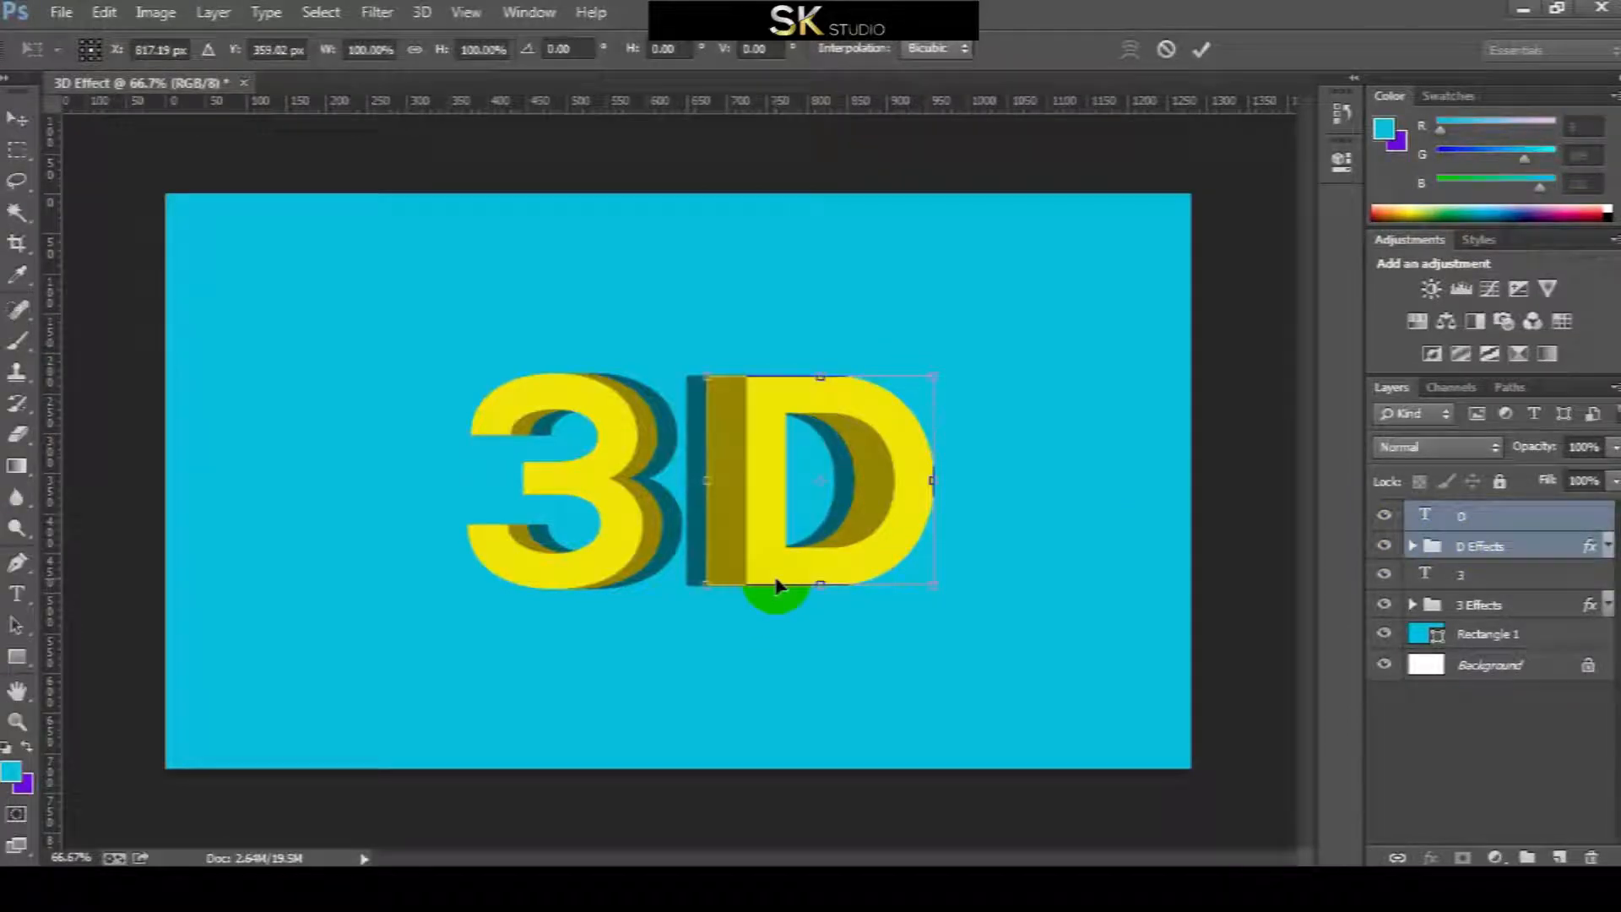
double_click(783, 530)
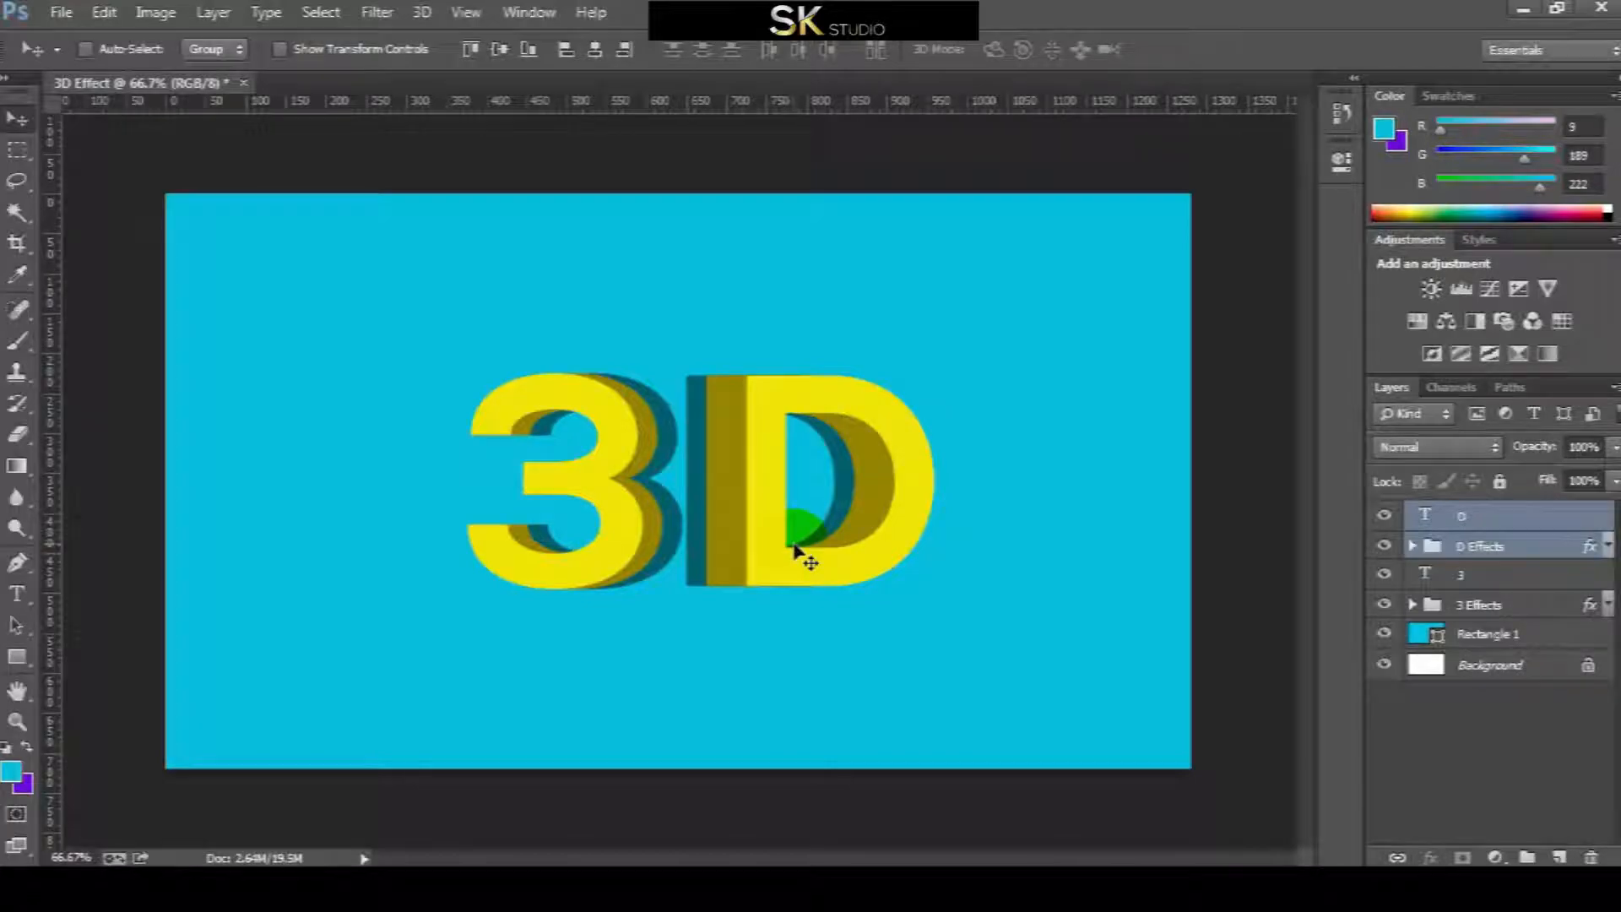
key(shift+Right)
key(shift+Right)
key(shift+Right)
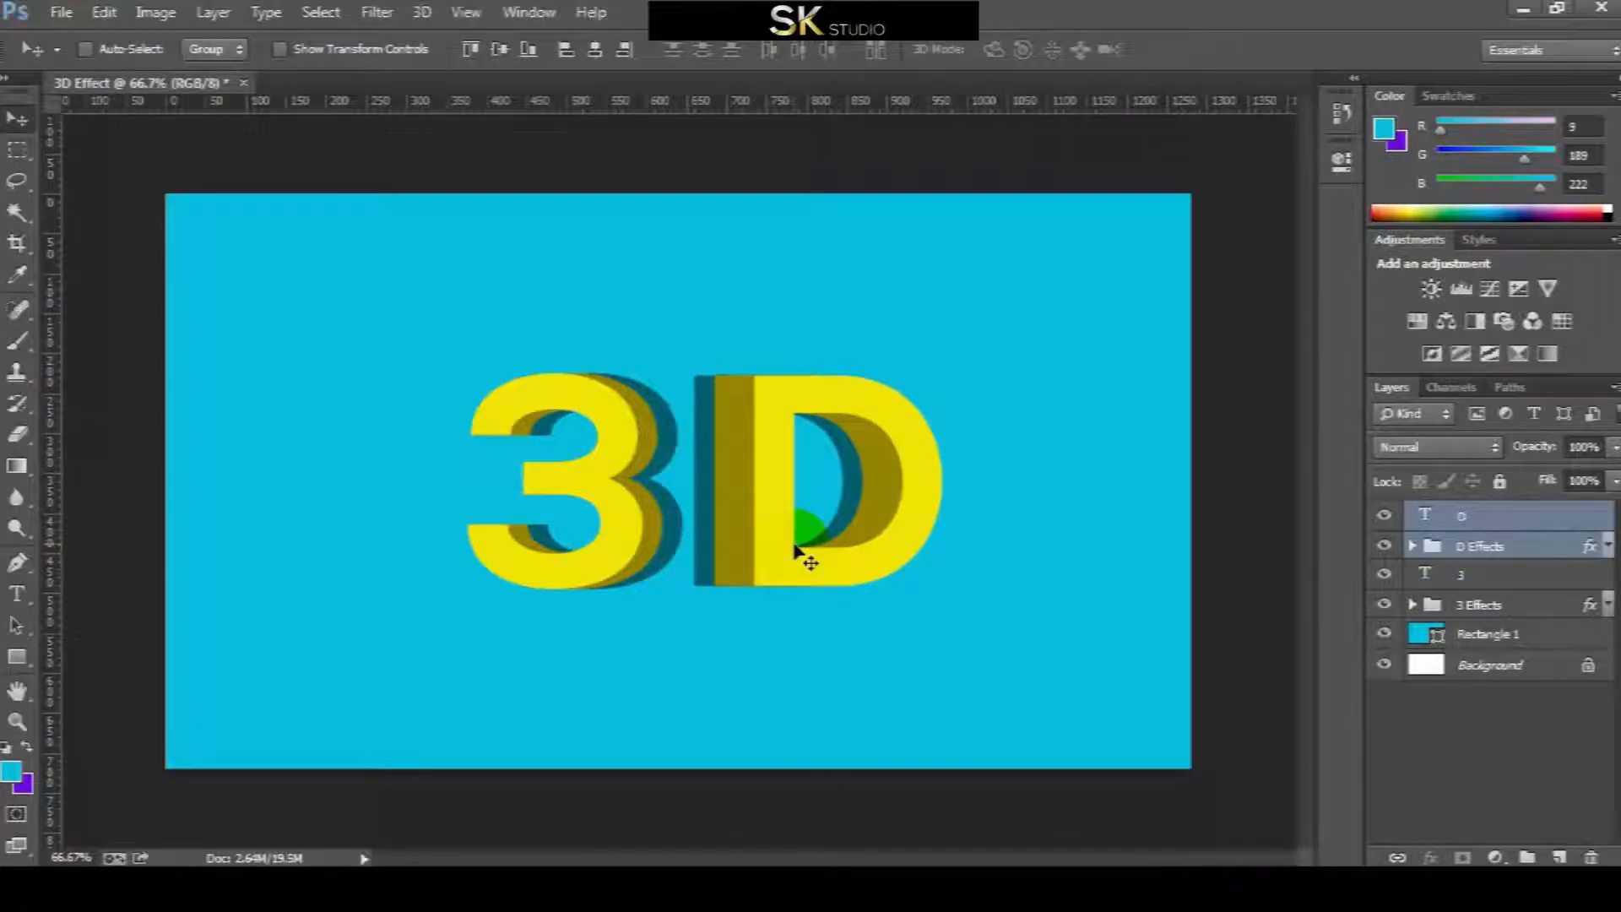
key(shift+Left)
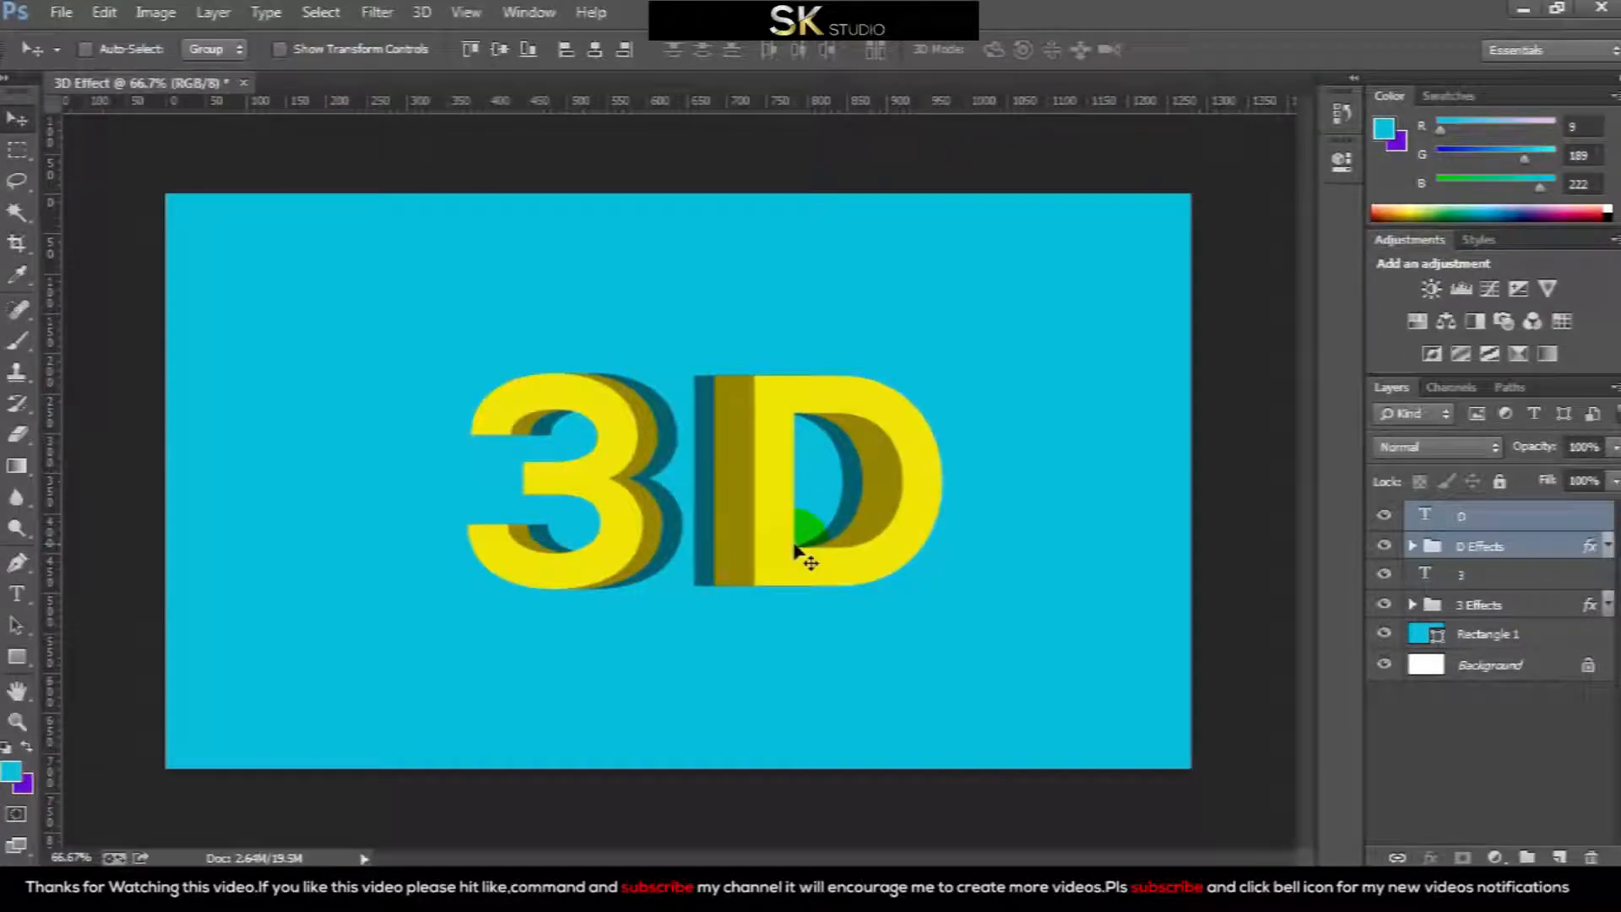
click(855, 660)
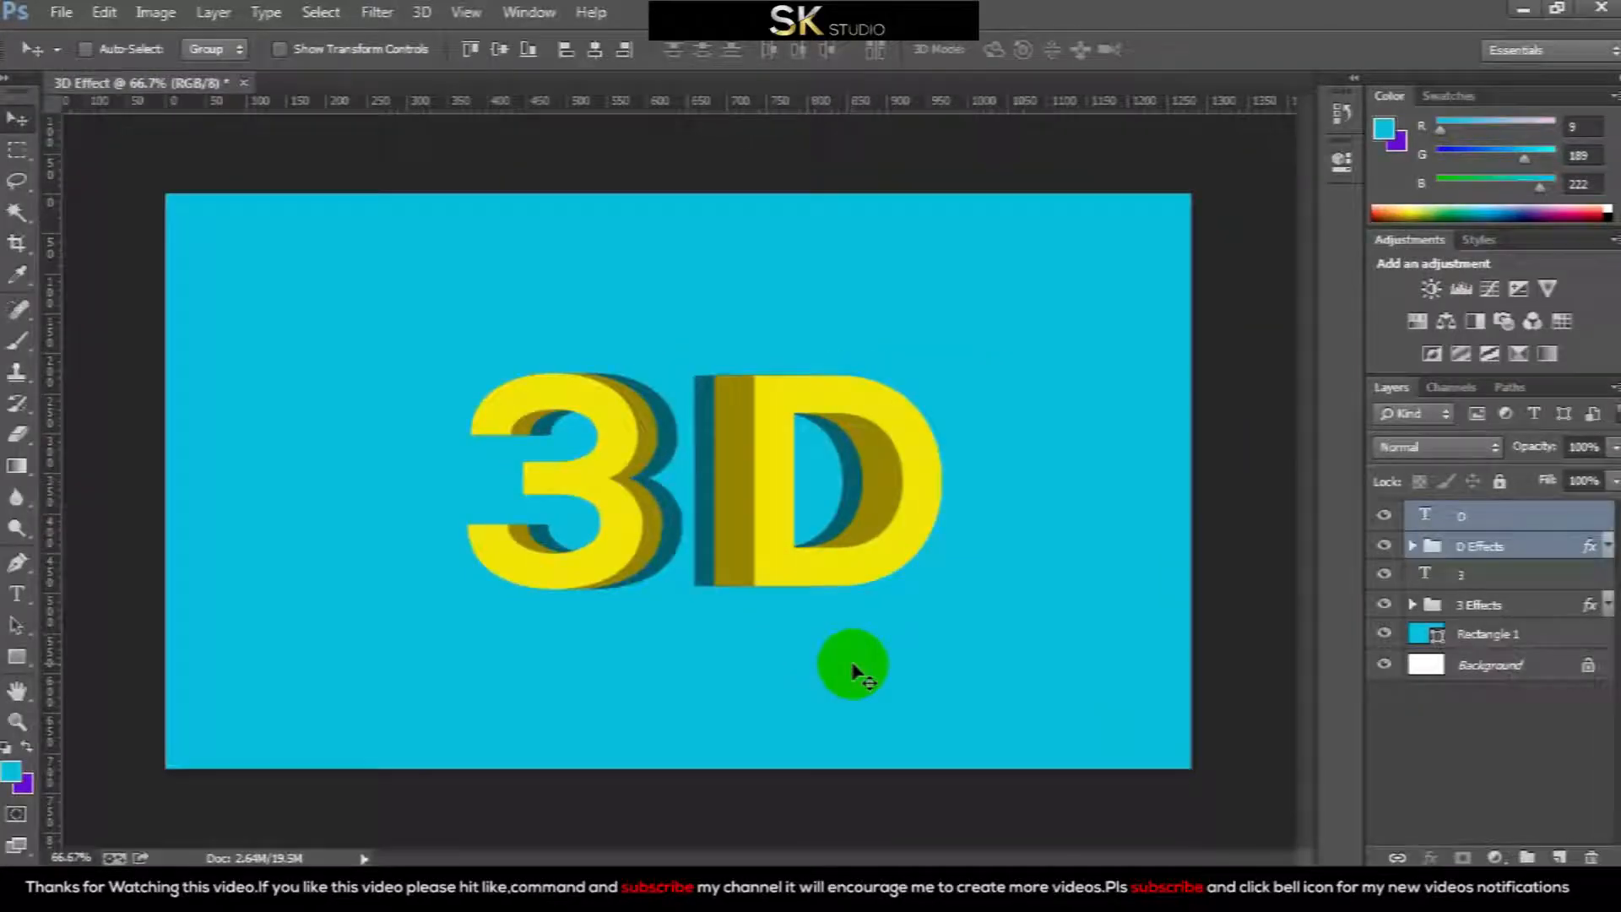
click(1486, 516)
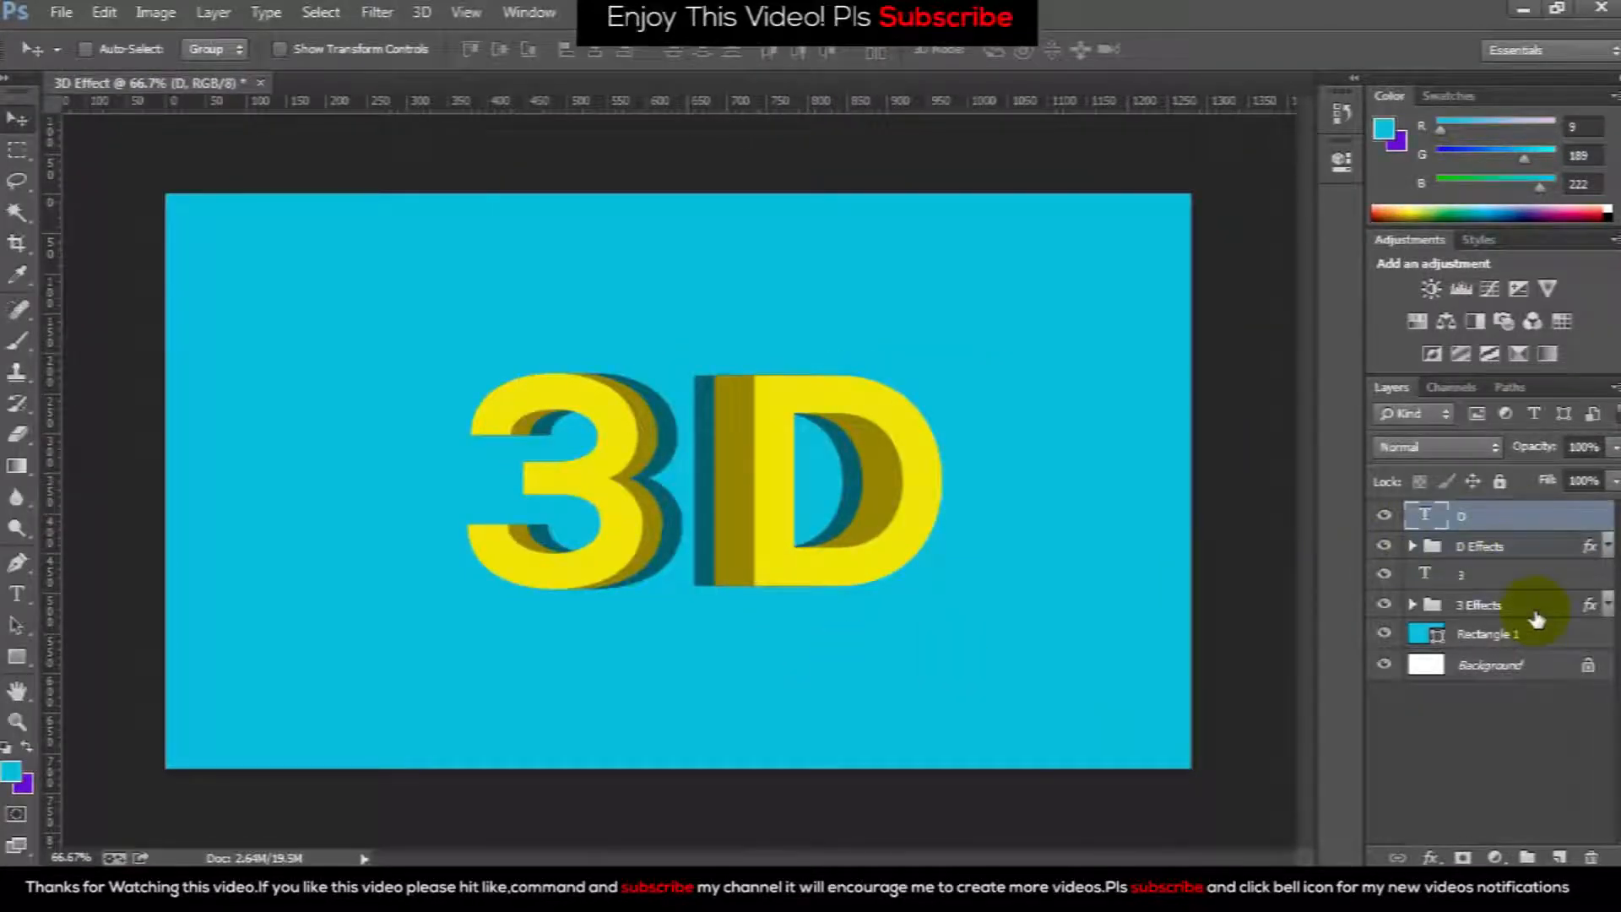
click(788, 675)
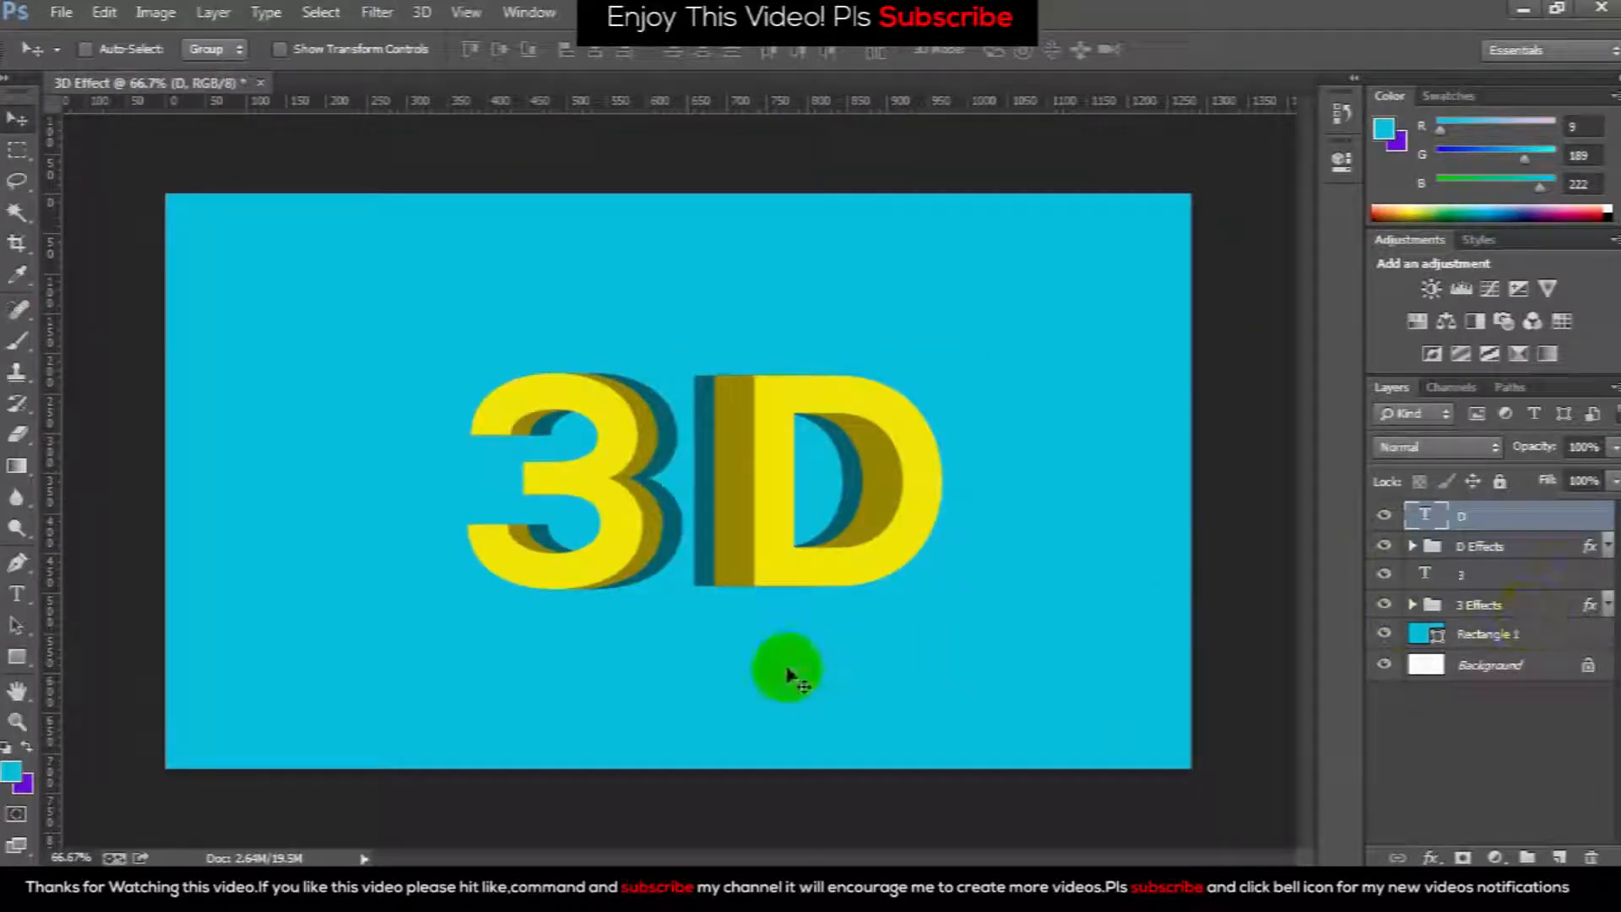
Change the fill color of the Rectangle 1 background shape to purple 690bdc.
click(1515, 635)
click(1214, 586)
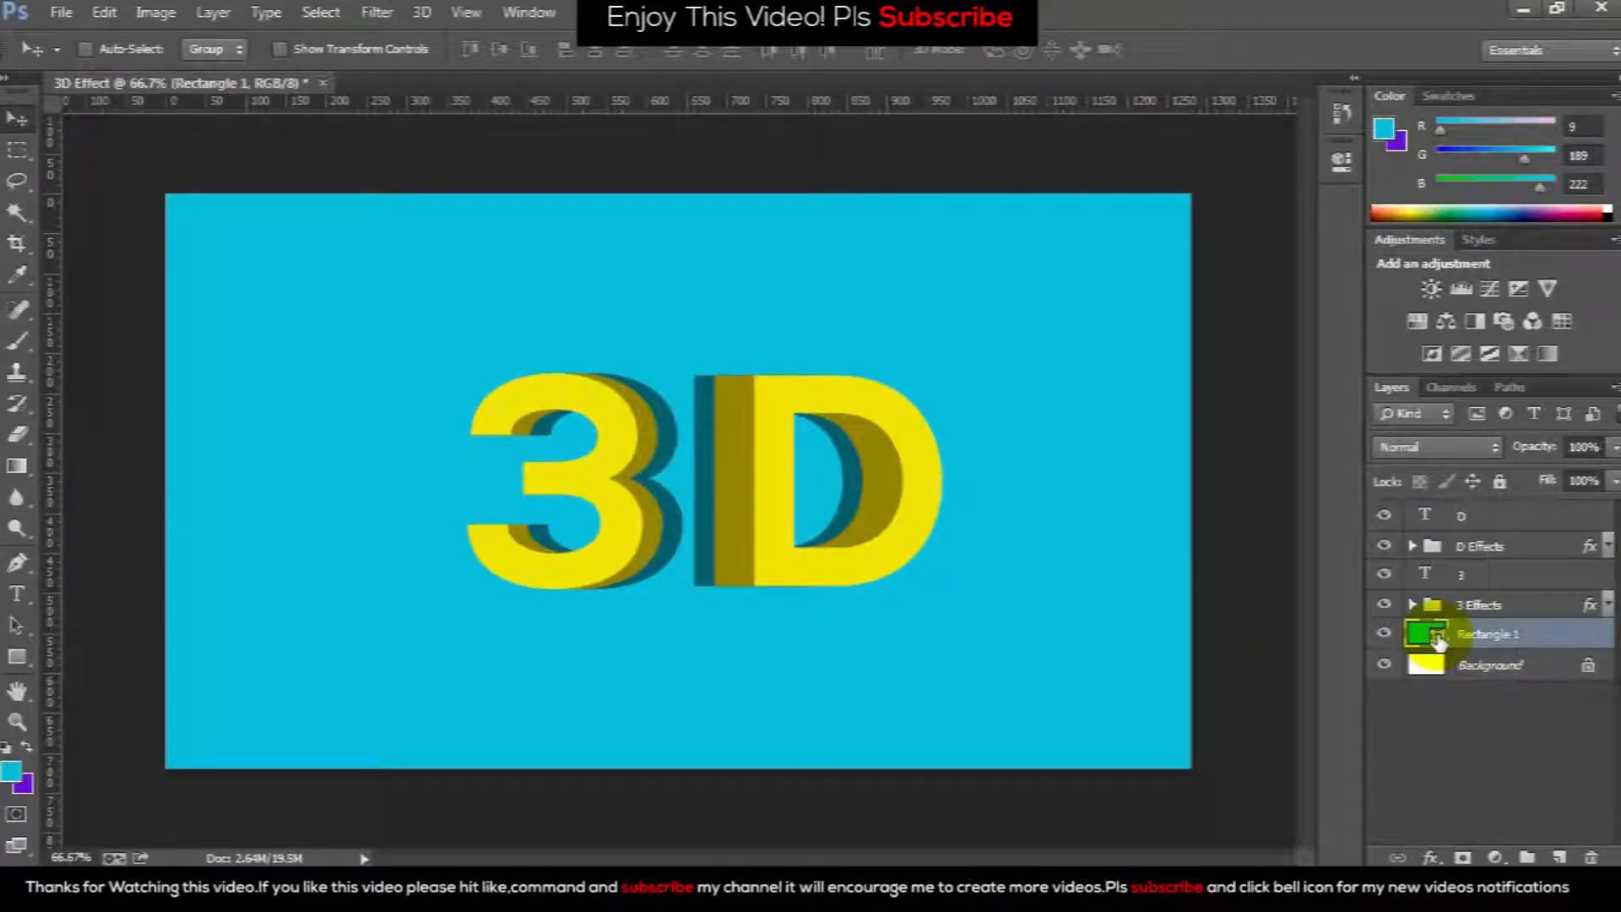
double_click(1435, 635)
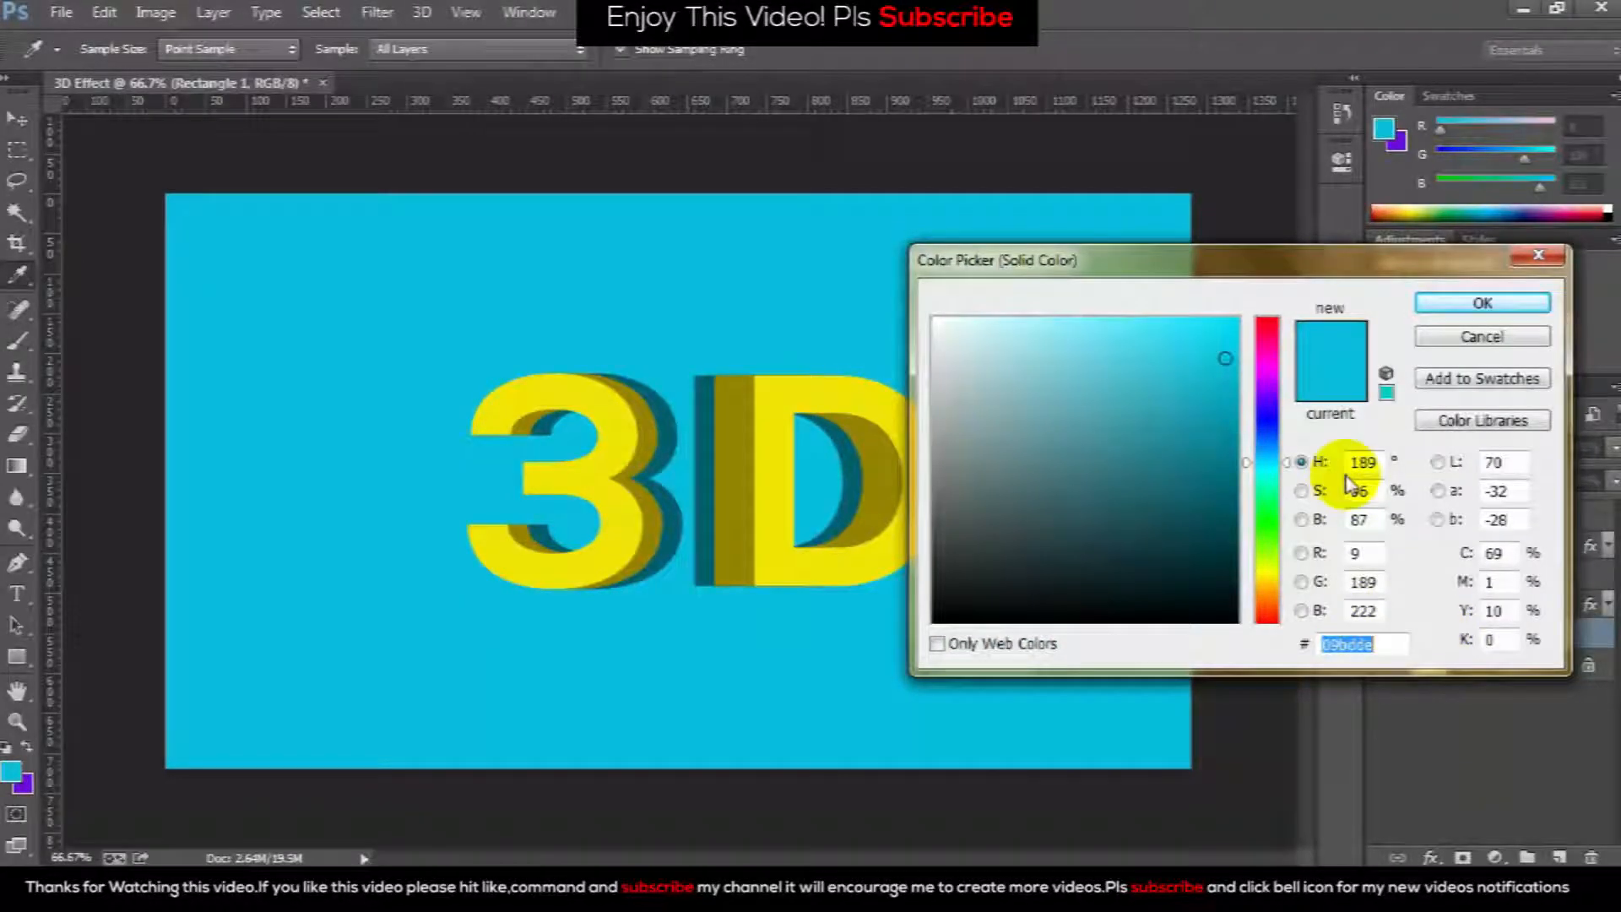
text(690bdc)
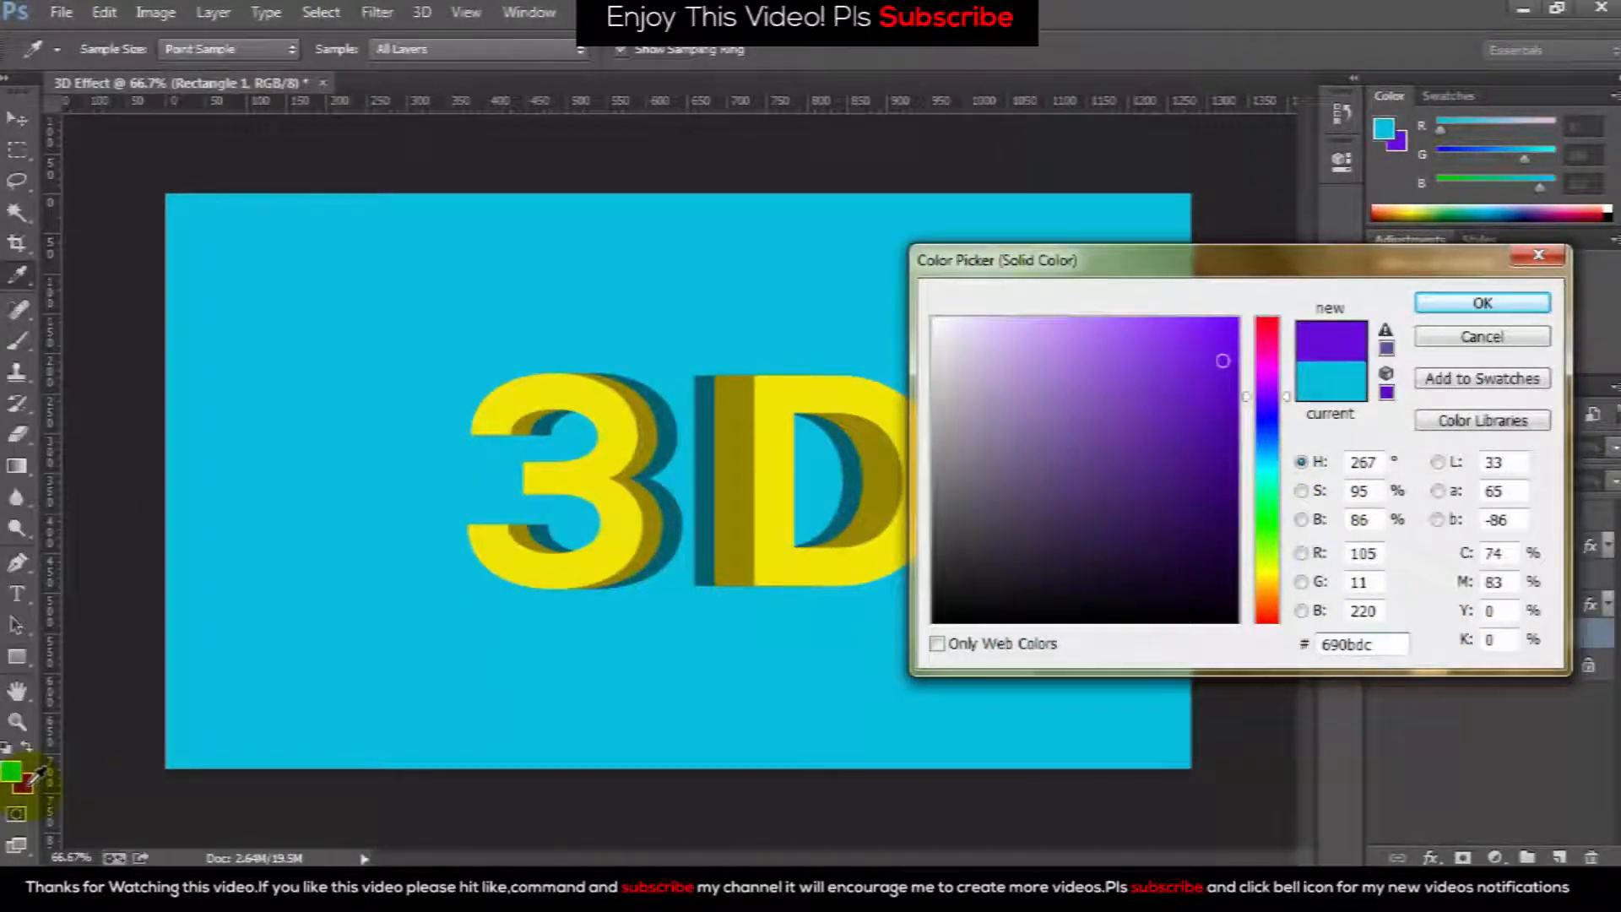
click(1474, 306)
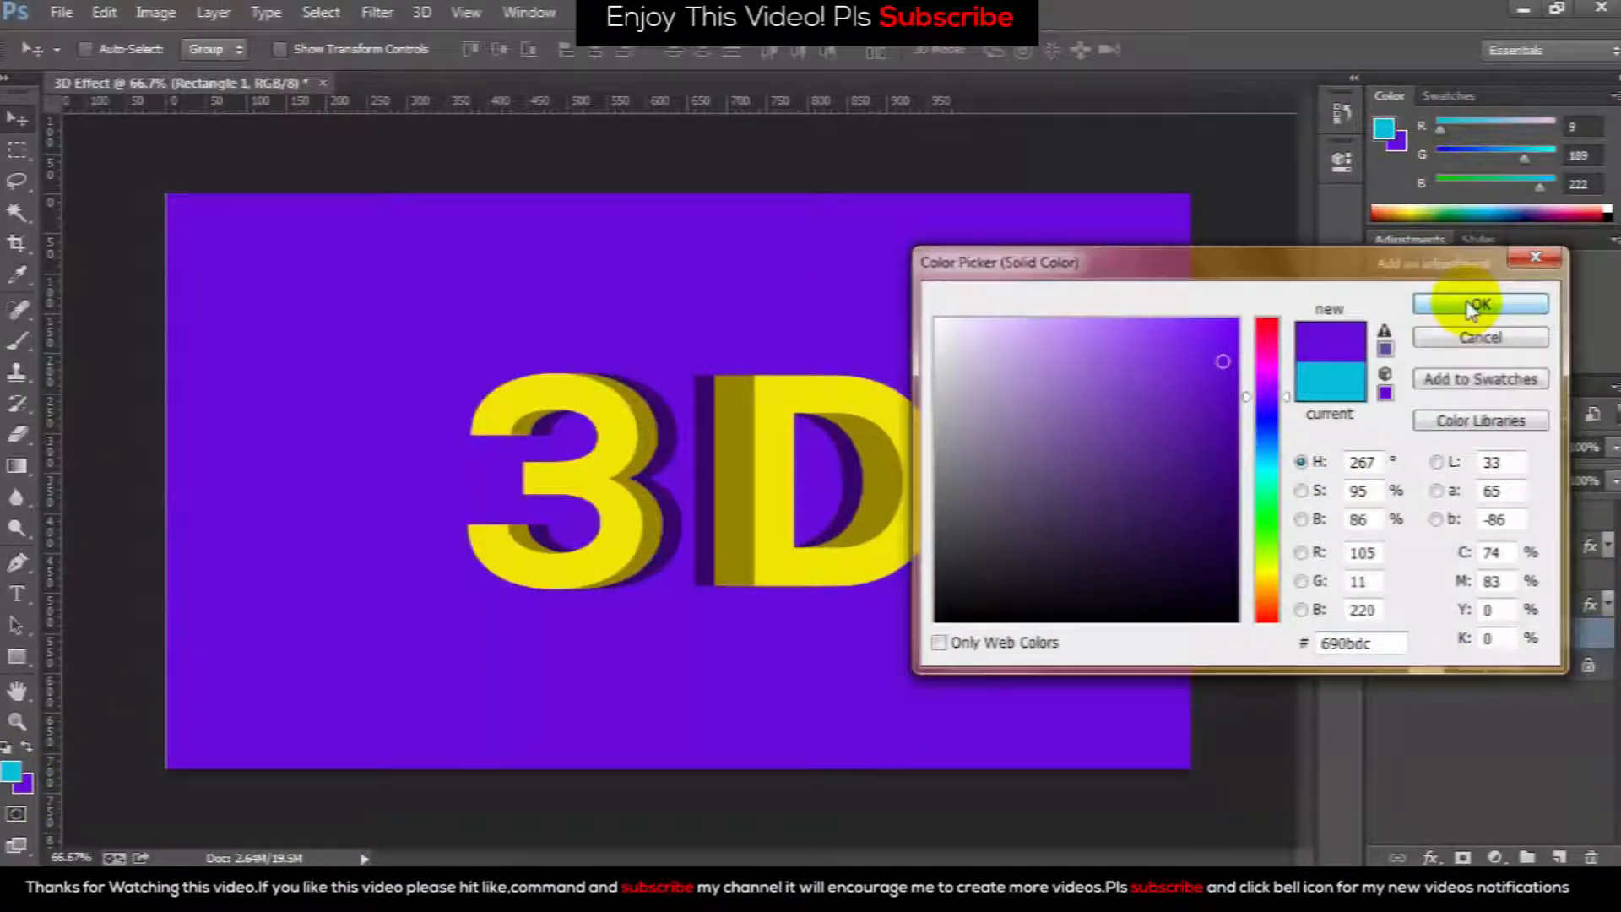